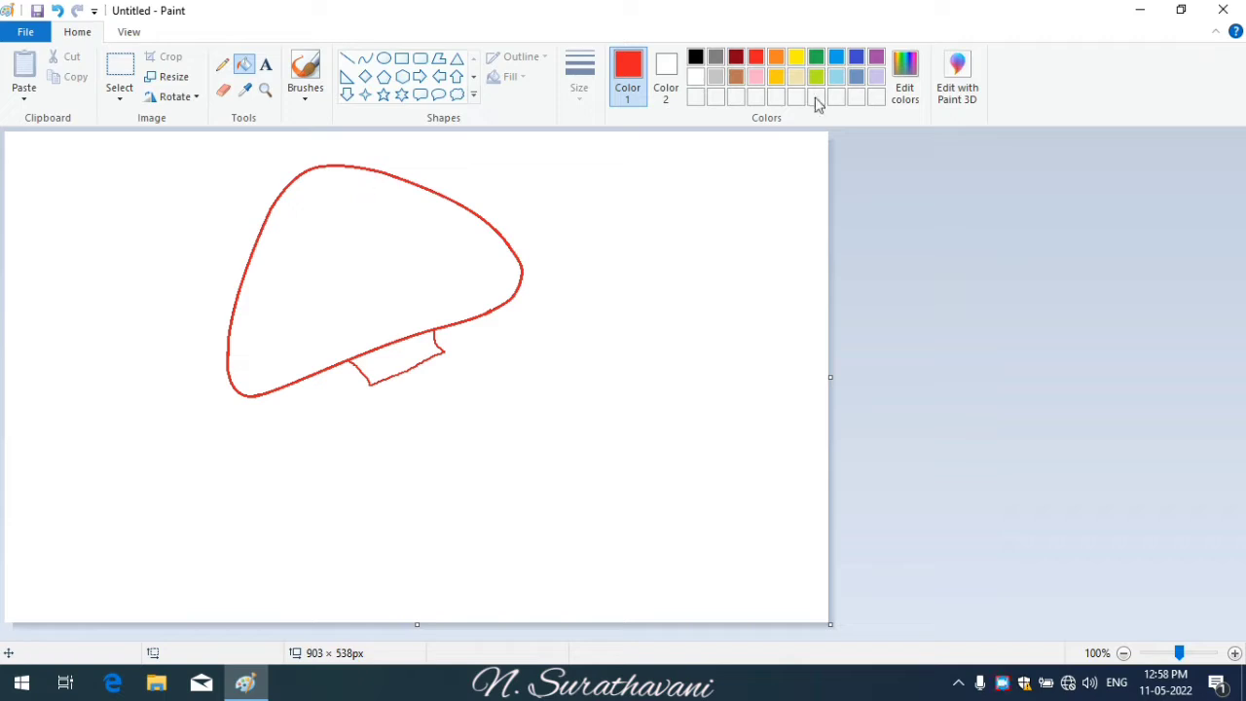
- Fill the large rounded shape with lime and its lower part with gold beneath a curved pencil line
{"action": "left_click", "coordinate": [816, 77]}
{"action": "left_click", "coordinate": [357, 184]}
{"action": "left_click", "coordinate": [222, 64]}
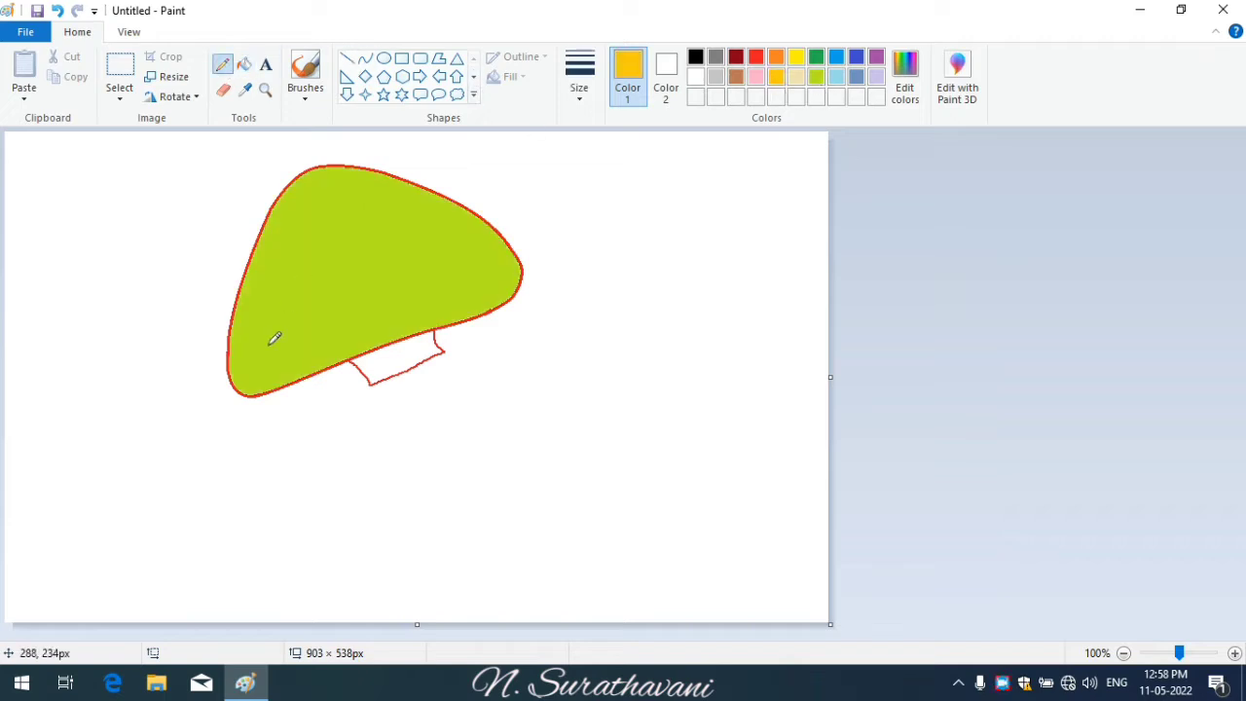
{"action": "left_click", "coordinate": [243, 65]}
{"action": "left_click", "coordinate": [370, 255]}
- Extend the gold area toward the shape's left side with a thicker curved pencil line and fill the gap with gold
{"action": "left_click", "coordinate": [265, 90]}
{"action": "left_click", "coordinate": [378, 277]}
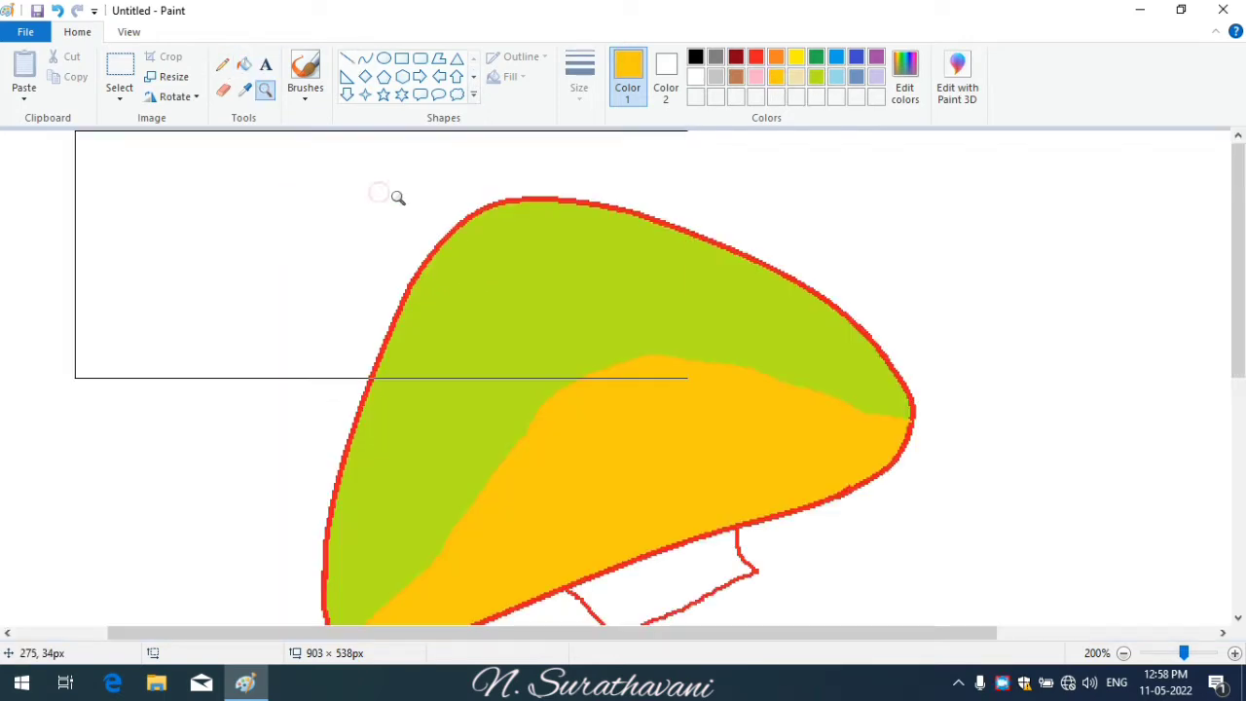
{"action": "left_click", "coordinate": [222, 64]}
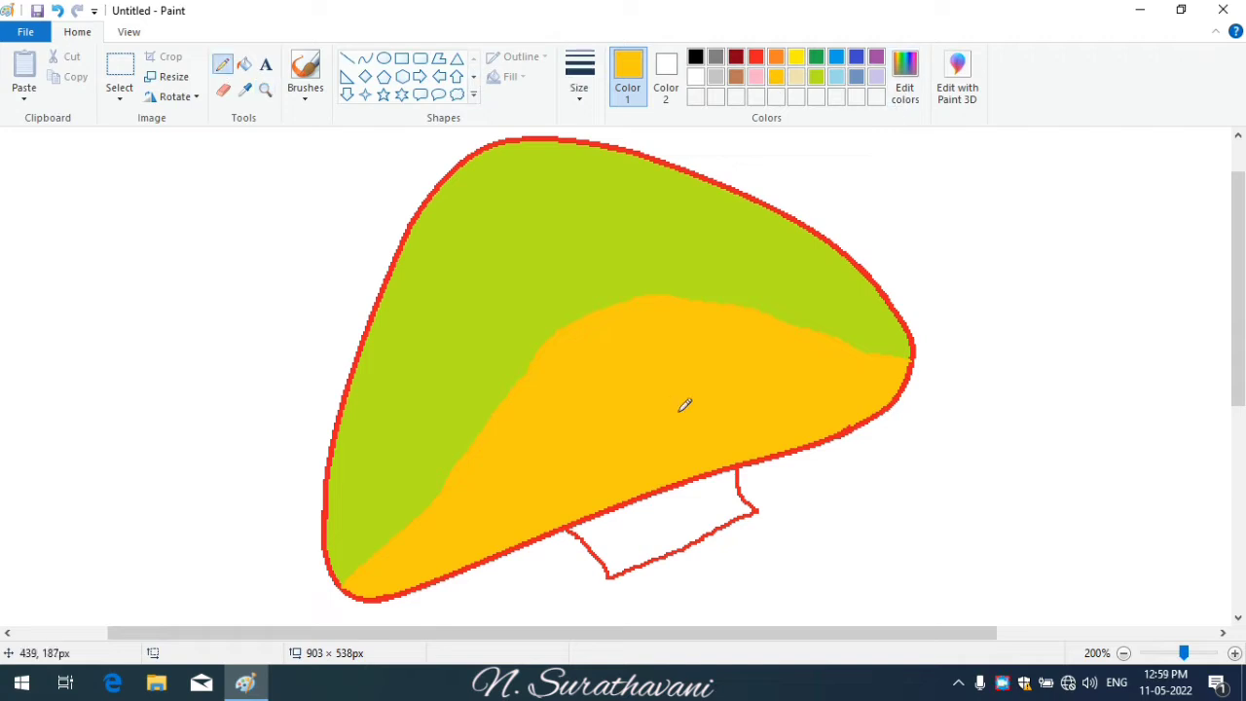
{"action": "key", "text": "ctrl+z"}
{"action": "left_click", "coordinate": [580, 78]}
{"action": "left_click", "coordinate": [581, 233]}
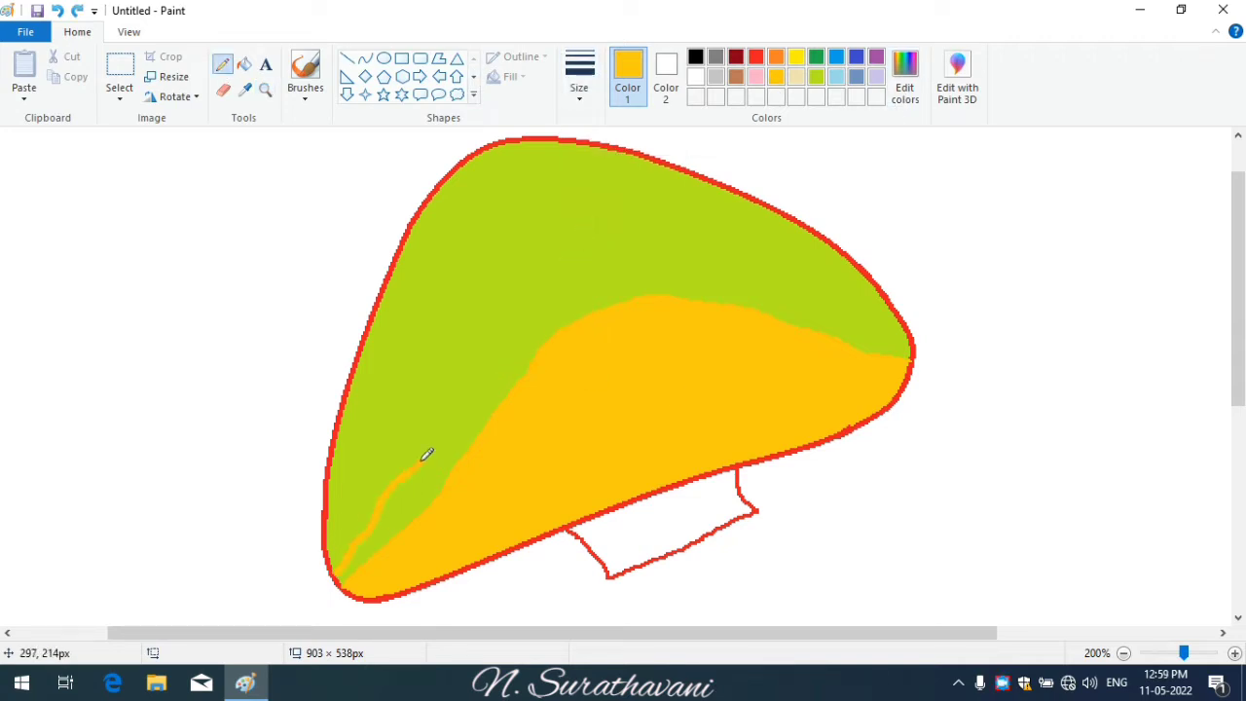
{"action": "mouse_move", "coordinate": [358, 541]}
{"action": "left_mouse_down"}
{"action": "mouse_move", "coordinate": [484, 362]}
{"action": "mouse_move", "coordinate": [645, 289]}
{"action": "left_mouse_up"}
{"action": "left_click", "coordinate": [243, 64]}
{"action": "left_click", "coordinate": [523, 364]}
- Mix a lighter gold (RGB 255, 209, 51) and brush a band along the upper edge of the gold area
{"action": "left_click", "coordinate": [905, 88]}
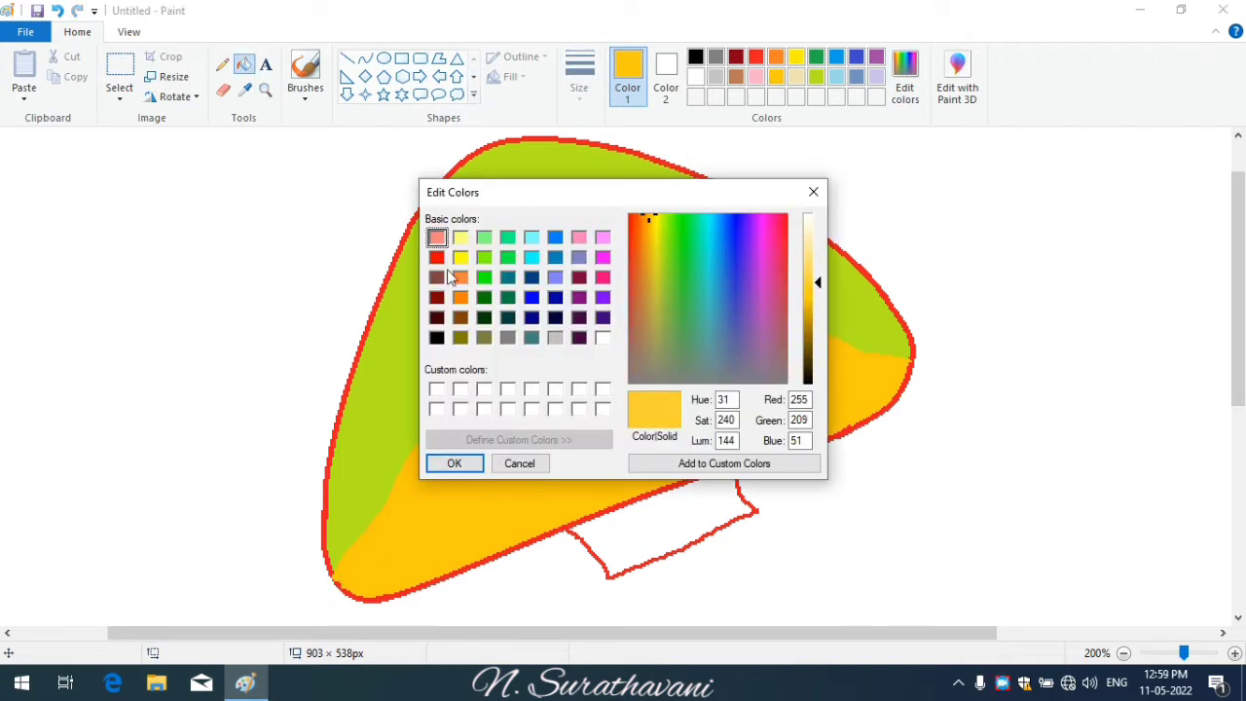
{"action": "left_click", "coordinate": [448, 462]}
{"action": "left_click", "coordinate": [311, 97]}
{"action": "left_click", "coordinate": [379, 162]}
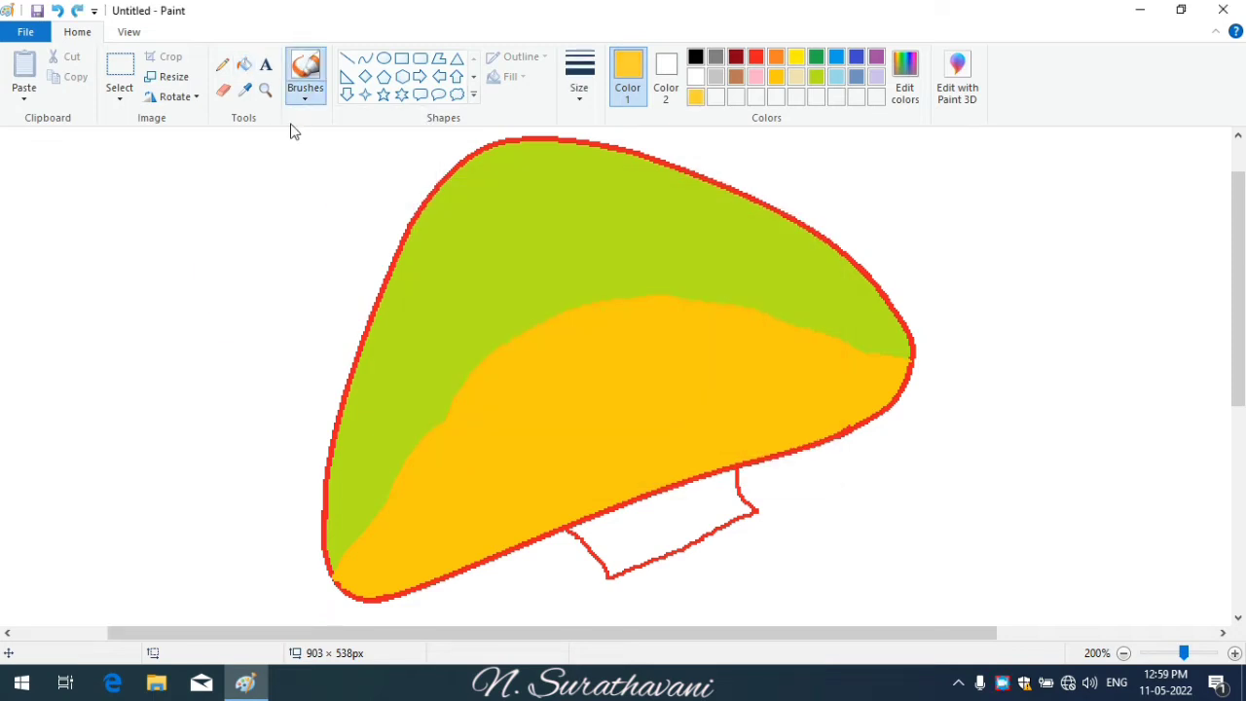
{"action": "left_click", "coordinate": [305, 92]}
{"action": "left_click", "coordinate": [422, 165]}
{"action": "left_click", "coordinate": [312, 101]}
{"action": "left_click", "coordinate": [339, 158]}
{"action": "left_click", "coordinate": [580, 87]}
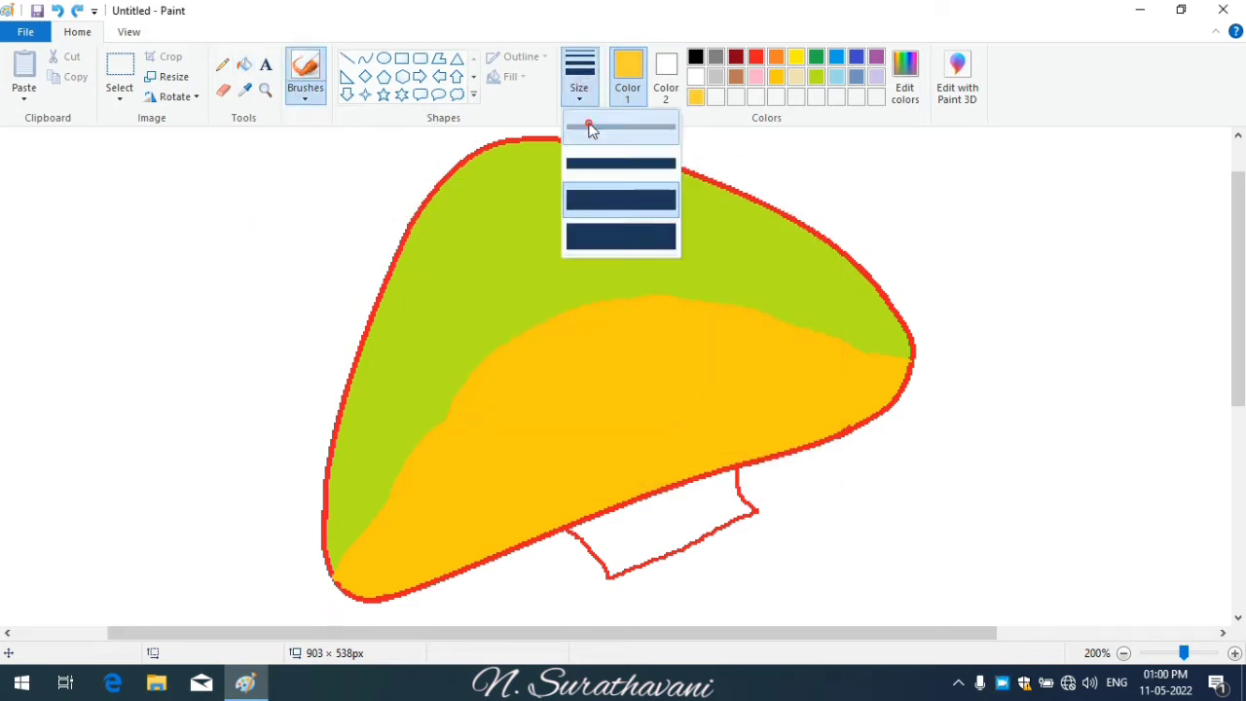
{"action": "left_click", "coordinate": [589, 127]}
{"action": "mouse_move", "coordinate": [582, 349]}
{"action": "left_mouse_down"}
{"action": "mouse_move", "coordinate": [486, 408]}
{"action": "mouse_move", "coordinate": [403, 535]}
{"action": "mouse_move", "coordinate": [641, 321]}
{"action": "mouse_move", "coordinate": [864, 350]}
{"action": "left_mouse_up"}
- Mix a slightly lighter gold and widen the light band across the gold area with a thick brush
{"action": "left_click", "coordinate": [581, 83]}
{"action": "left_click", "coordinate": [613, 199]}
{"action": "left_click", "coordinate": [904, 78]}
{"action": "left_click", "coordinate": [817, 276]}
{"action": "left_click", "coordinate": [454, 462]}
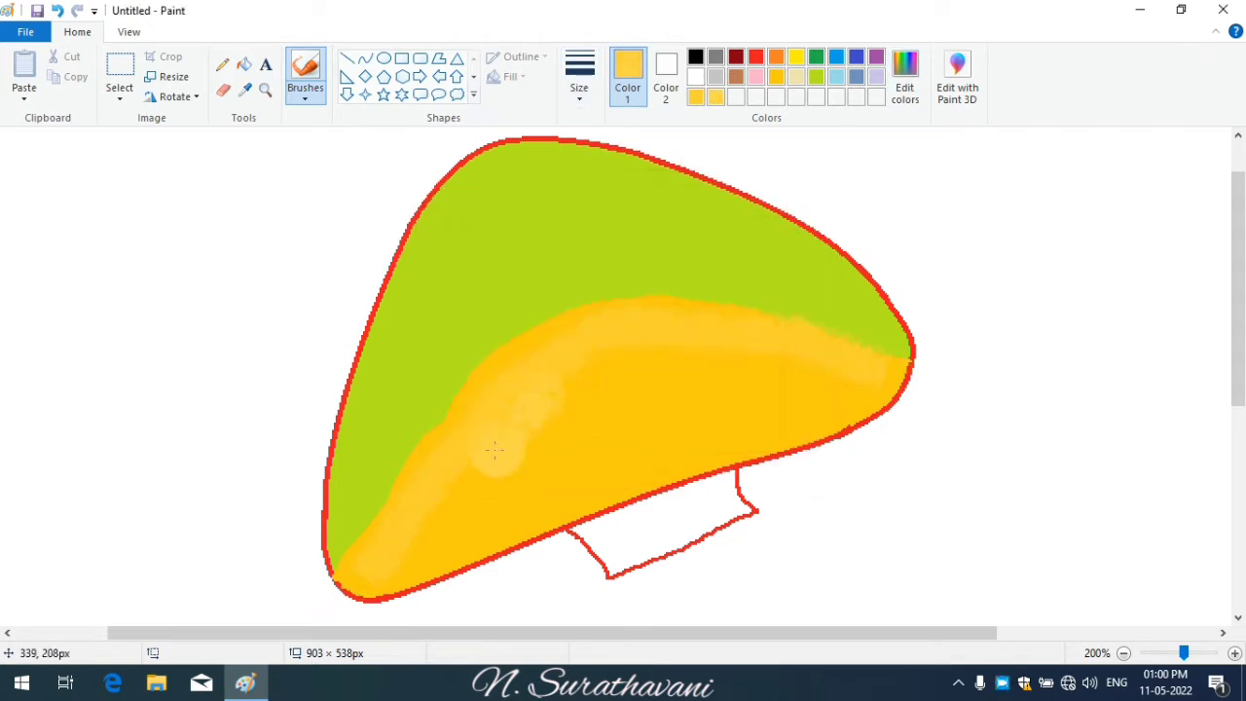
{"action": "mouse_move", "coordinate": [409, 555]}
{"action": "left_mouse_down"}
{"action": "mouse_move", "coordinate": [716, 350]}
{"action": "mouse_move", "coordinate": [901, 401]}
{"action": "left_mouse_up"}
- Paint a thick bright red border around the whole rounded shape and cover the lime in its upper left corner
{"action": "left_click", "coordinate": [755, 56]}
{"action": "left_click", "coordinate": [904, 77]}
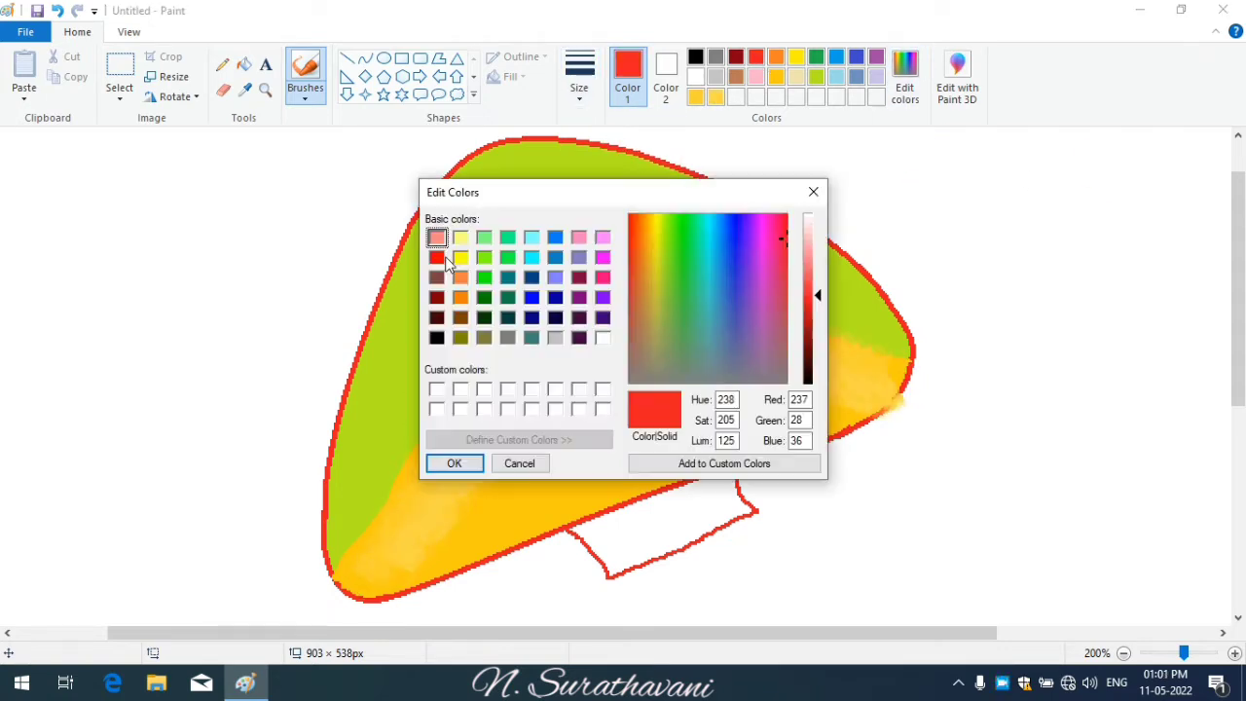
{"action": "left_click", "coordinate": [448, 462]}
{"action": "mouse_move", "coordinate": [452, 188]}
{"action": "left_mouse_down"}
{"action": "mouse_move", "coordinate": [438, 201]}
{"action": "mouse_move", "coordinate": [350, 473]}
{"action": "mouse_move", "coordinate": [432, 579]}
{"action": "left_mouse_up"}
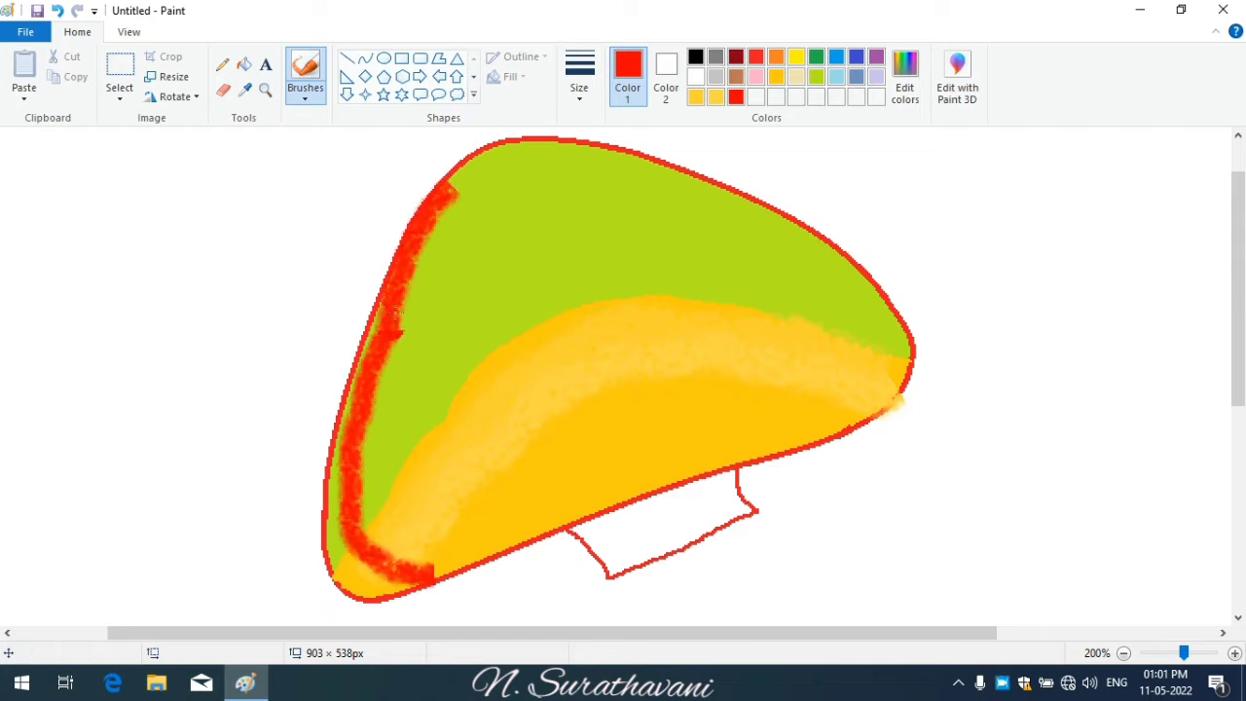
{"action": "mouse_move", "coordinate": [375, 292]}
{"action": "left_mouse_down"}
{"action": "mouse_move", "coordinate": [359, 360]}
{"action": "mouse_move", "coordinate": [338, 521]}
{"action": "mouse_move", "coordinate": [405, 574]}
{"action": "mouse_move", "coordinate": [328, 503]}
{"action": "mouse_move", "coordinate": [335, 558]}
{"action": "left_mouse_up"}
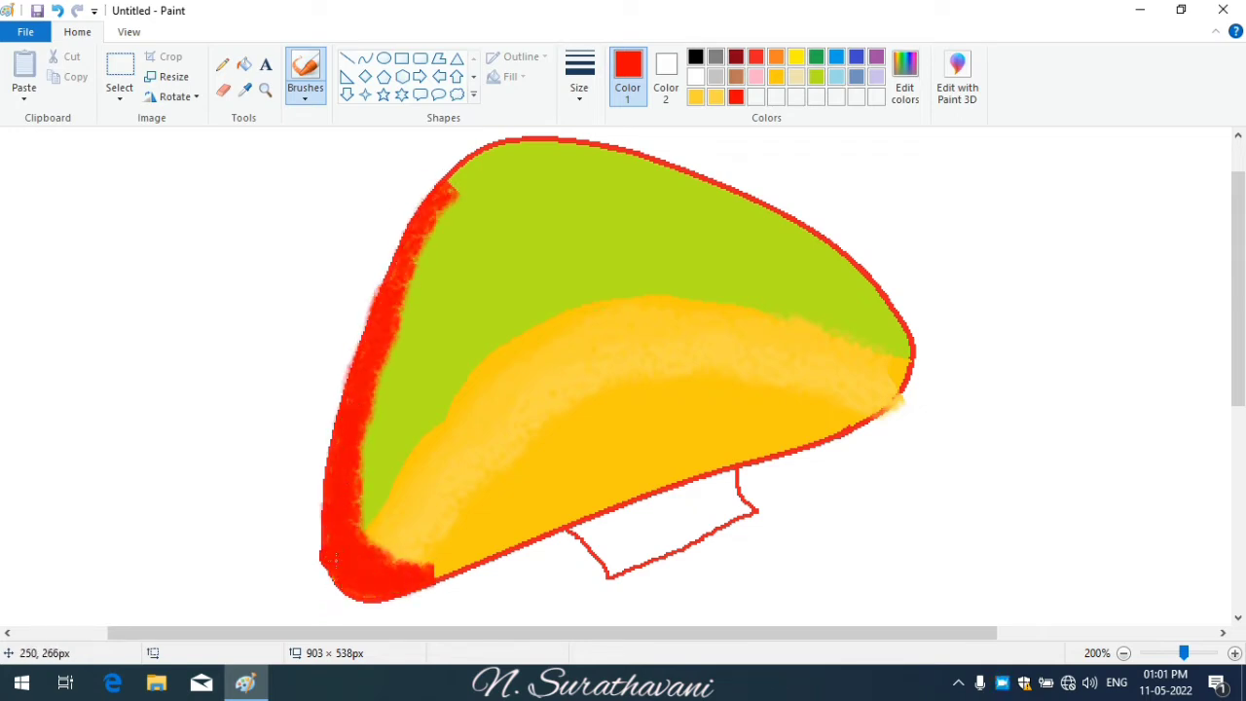
{"action": "mouse_move", "coordinate": [484, 184]}
{"action": "left_mouse_down"}
{"action": "mouse_move", "coordinate": [485, 153]}
{"action": "mouse_move", "coordinate": [555, 146]}
{"action": "mouse_move", "coordinate": [681, 176]}
{"action": "mouse_move", "coordinate": [852, 262]}
{"action": "mouse_move", "coordinate": [901, 332]}
{"action": "mouse_move", "coordinate": [892, 383]}
{"action": "mouse_move", "coordinate": [901, 345]}
{"action": "mouse_move", "coordinate": [869, 402]}
{"action": "mouse_move", "coordinate": [528, 526]}
{"action": "left_mouse_up"}
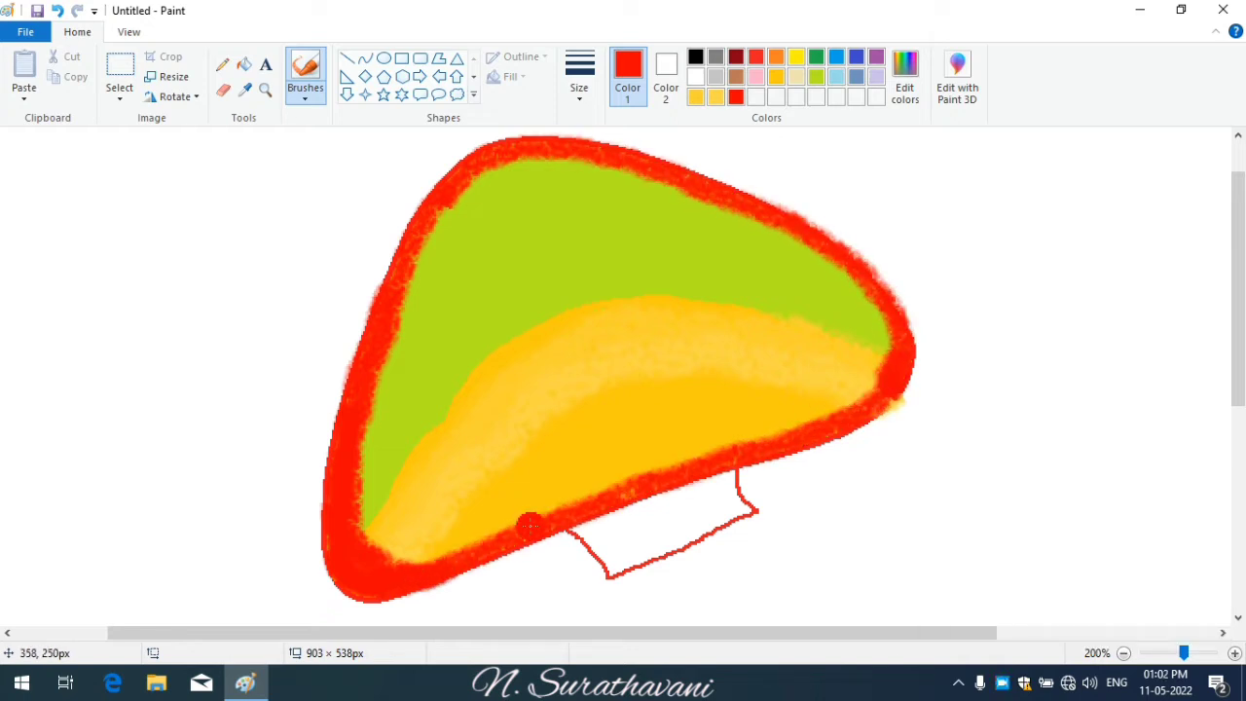
{"action": "mouse_move", "coordinate": [499, 238]}
{"action": "left_mouse_down"}
{"action": "mouse_move", "coordinate": [470, 199]}
{"action": "mouse_move", "coordinate": [454, 255]}
{"action": "mouse_move", "coordinate": [475, 173]}
{"action": "mouse_move", "coordinate": [524, 220]}
{"action": "mouse_move", "coordinate": [557, 174]}
{"action": "mouse_move", "coordinate": [628, 173]}
{"action": "left_mouse_up"}
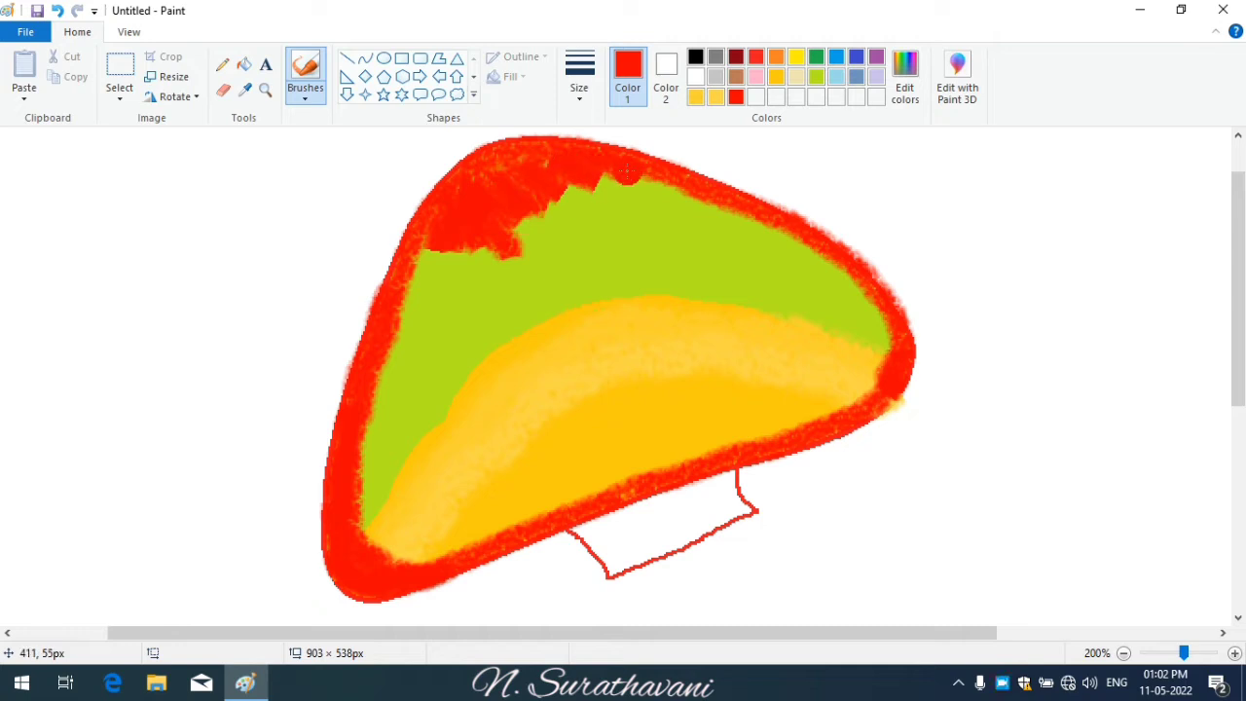
- Mix a pale yellow (RGB 255, 255, 151) and paint a thin stripe down the left side of the red border
{"action": "left_click", "coordinate": [905, 78]}
{"action": "left_click", "coordinate": [460, 238]}
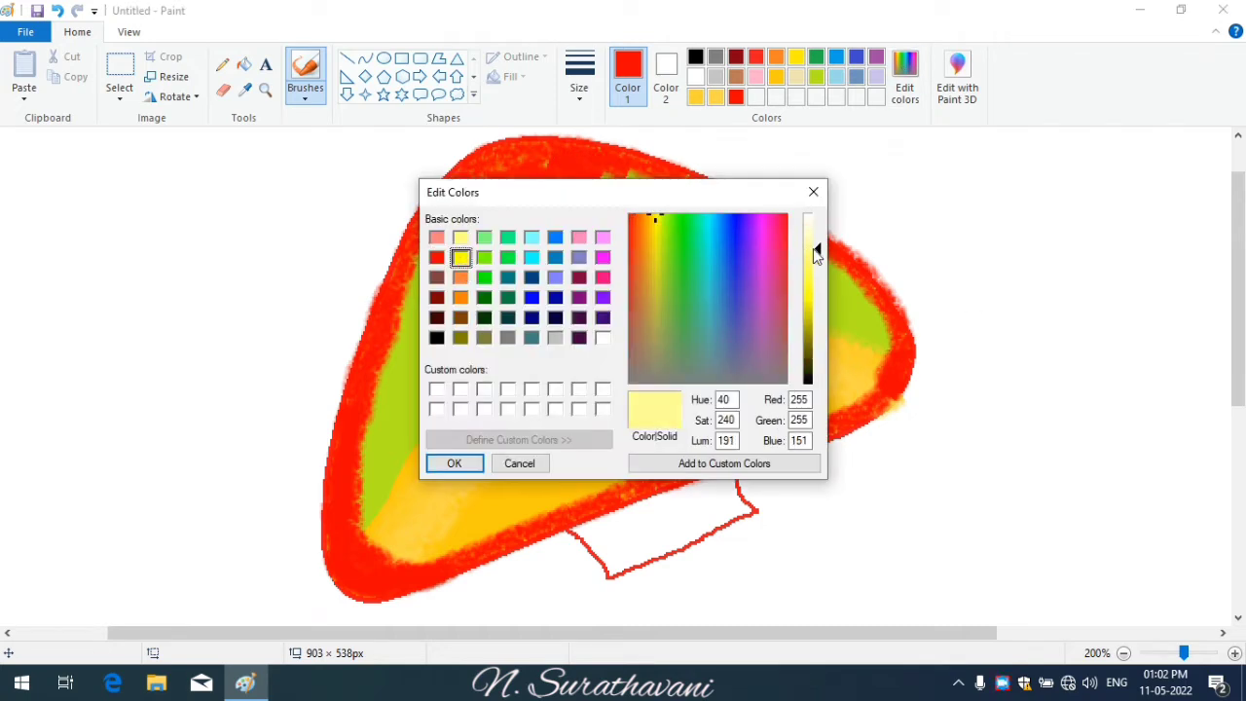
{"action": "left_click", "coordinate": [448, 462]}
{"action": "mouse_move", "coordinate": [477, 154]}
{"action": "left_mouse_down"}
{"action": "mouse_move", "coordinate": [398, 279]}
{"action": "mouse_move", "coordinate": [350, 450]}
{"action": "mouse_move", "coordinate": [392, 296]}
{"action": "mouse_move", "coordinate": [469, 158]}
{"action": "left_mouse_up"}
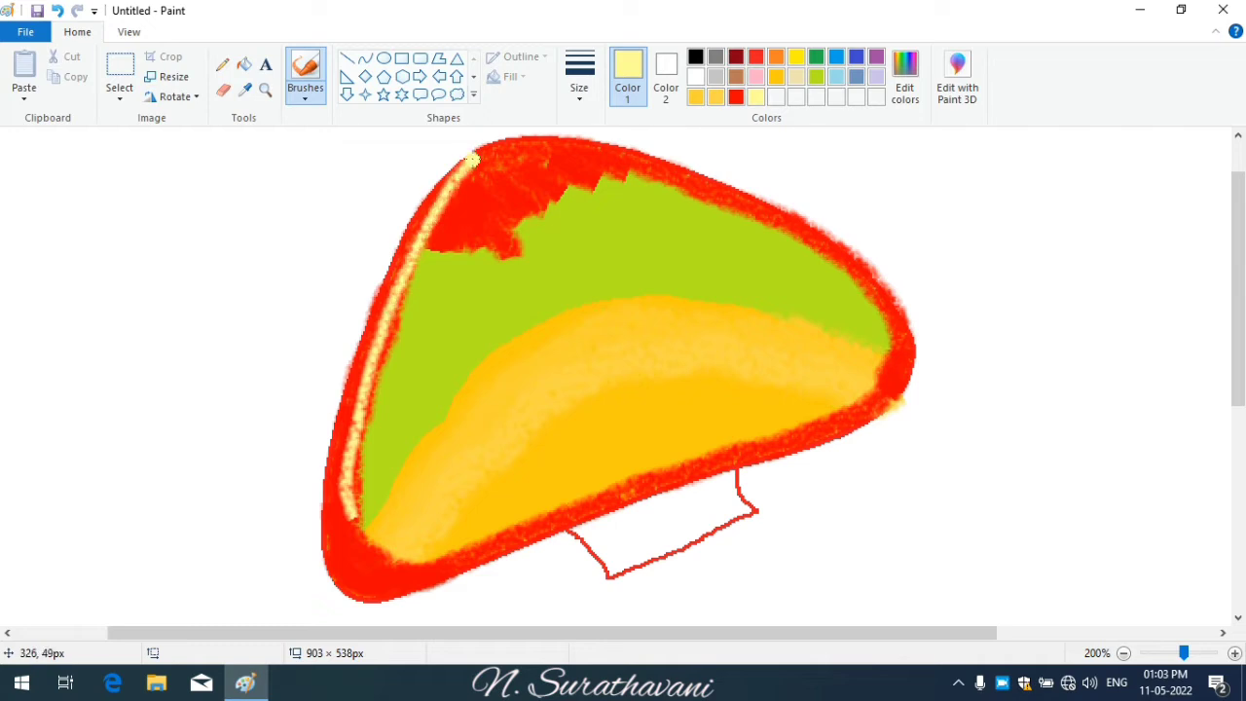
- Paint over the remaining lime area with gold using the thickest brush size
{"action": "left_click", "coordinate": [776, 77]}
{"action": "left_click", "coordinate": [586, 90]}
{"action": "left_click", "coordinate": [594, 234]}
{"action": "mouse_move", "coordinate": [494, 297]}
{"action": "left_mouse_down"}
{"action": "mouse_move", "coordinate": [413, 321]}
{"action": "mouse_move", "coordinate": [646, 181]}
{"action": "mouse_move", "coordinate": [760, 274]}
{"action": "mouse_move", "coordinate": [469, 295]}
{"action": "left_mouse_up"}
- Mix a light gold (RGB 255, 218, 91) and paint light gold and pale yellow bands across the shape's middle
{"action": "left_click", "coordinate": [905, 78]}
{"action": "left_click_drag", "start_coordinate": [811, 295], "coordinate": [811, 266]}
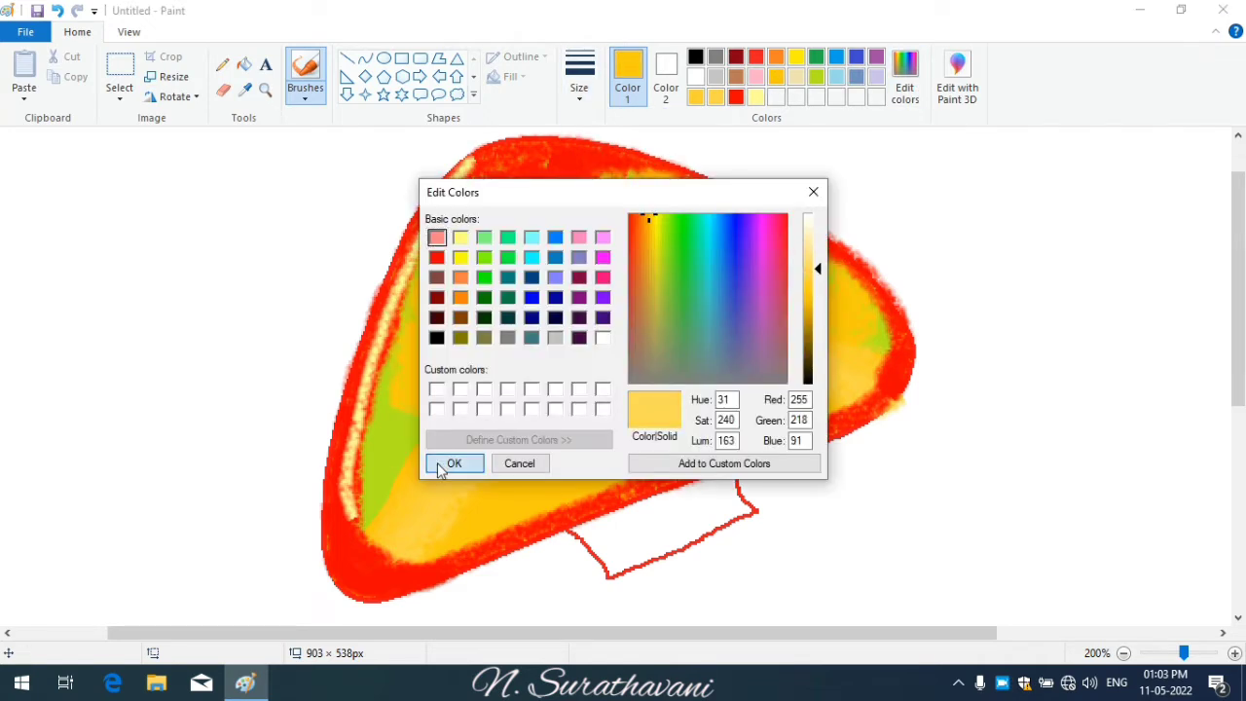
{"action": "left_click", "coordinate": [450, 464]}
{"action": "mouse_move", "coordinate": [563, 288]}
{"action": "left_mouse_down"}
{"action": "mouse_move", "coordinate": [405, 398]}
{"action": "mouse_move", "coordinate": [418, 449]}
{"action": "mouse_move", "coordinate": [393, 466]}
{"action": "mouse_move", "coordinate": [568, 281]}
{"action": "mouse_move", "coordinate": [745, 282]}
{"action": "mouse_move", "coordinate": [725, 296]}
{"action": "mouse_move", "coordinate": [650, 288]}
{"action": "mouse_move", "coordinate": [557, 304]}
{"action": "left_mouse_up"}
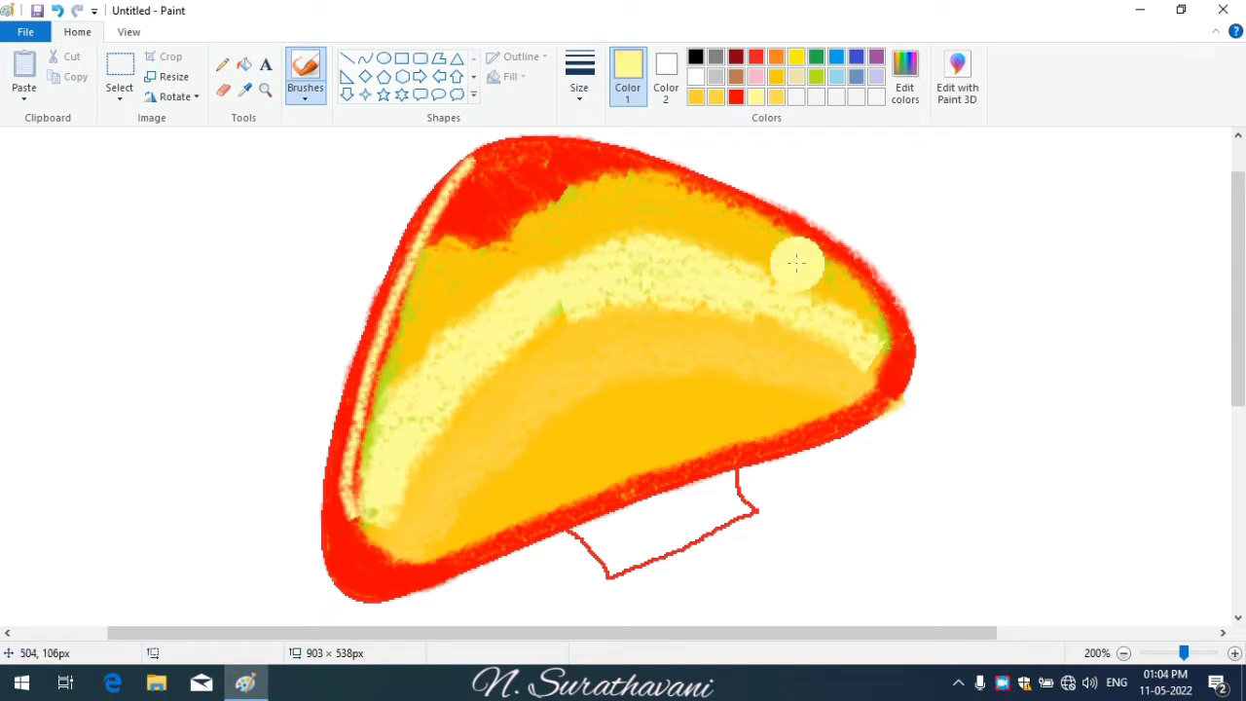
- Paint a thick red band along the shape's lower edge and a lighter red band just above it
{"action": "left_click", "coordinate": [736, 96]}
{"action": "mouse_move", "coordinate": [439, 507]}
{"action": "left_mouse_down"}
{"action": "mouse_move", "coordinate": [523, 509]}
{"action": "mouse_move", "coordinate": [856, 385]}
{"action": "left_mouse_up"}
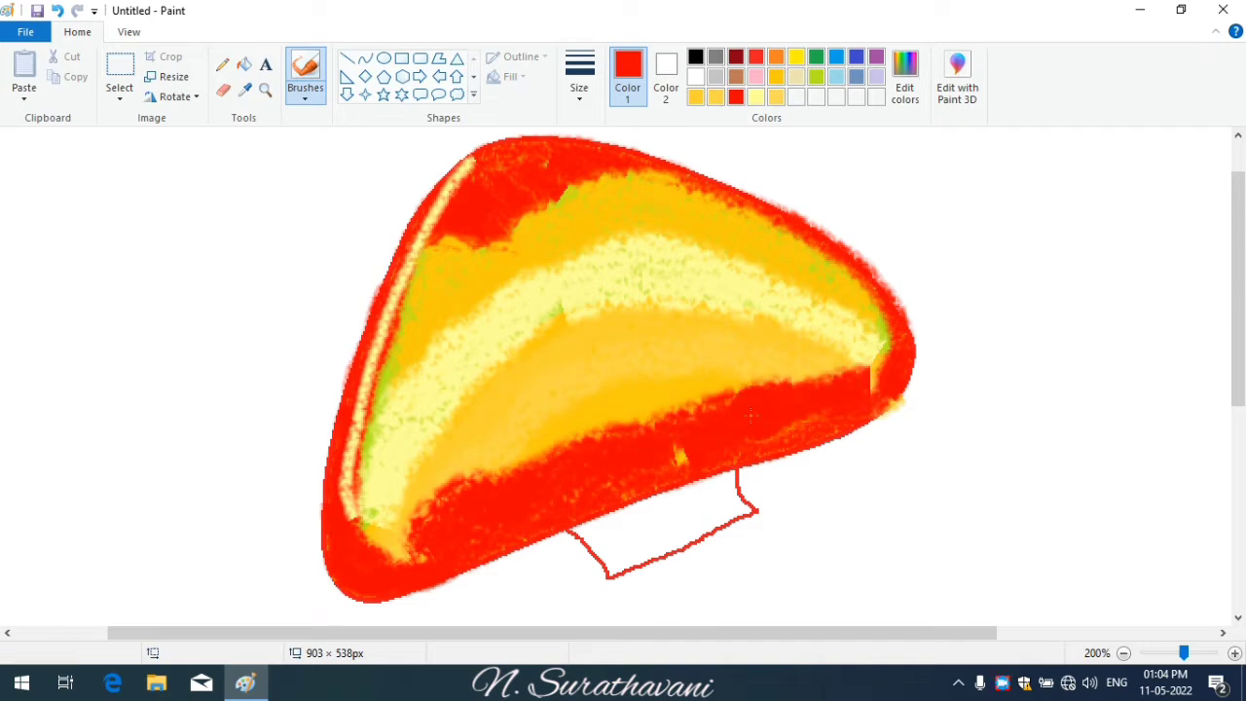
{"action": "left_click", "coordinate": [906, 78]}
{"action": "left_click_drag", "start_coordinate": [811, 300], "coordinate": [811, 270]}
{"action": "left_click", "coordinate": [449, 462]}
{"action": "mouse_move", "coordinate": [409, 542]}
{"action": "left_mouse_down"}
{"action": "mouse_move", "coordinate": [589, 440]}
{"action": "mouse_move", "coordinate": [849, 375]}
{"action": "left_mouse_up"}
- Mix a salmon pink (RGB 255, 119, 119) and paint a band above the light red one
{"action": "left_click", "coordinate": [905, 77]}
{"action": "left_click_drag", "start_coordinate": [816, 274], "coordinate": [816, 259]}
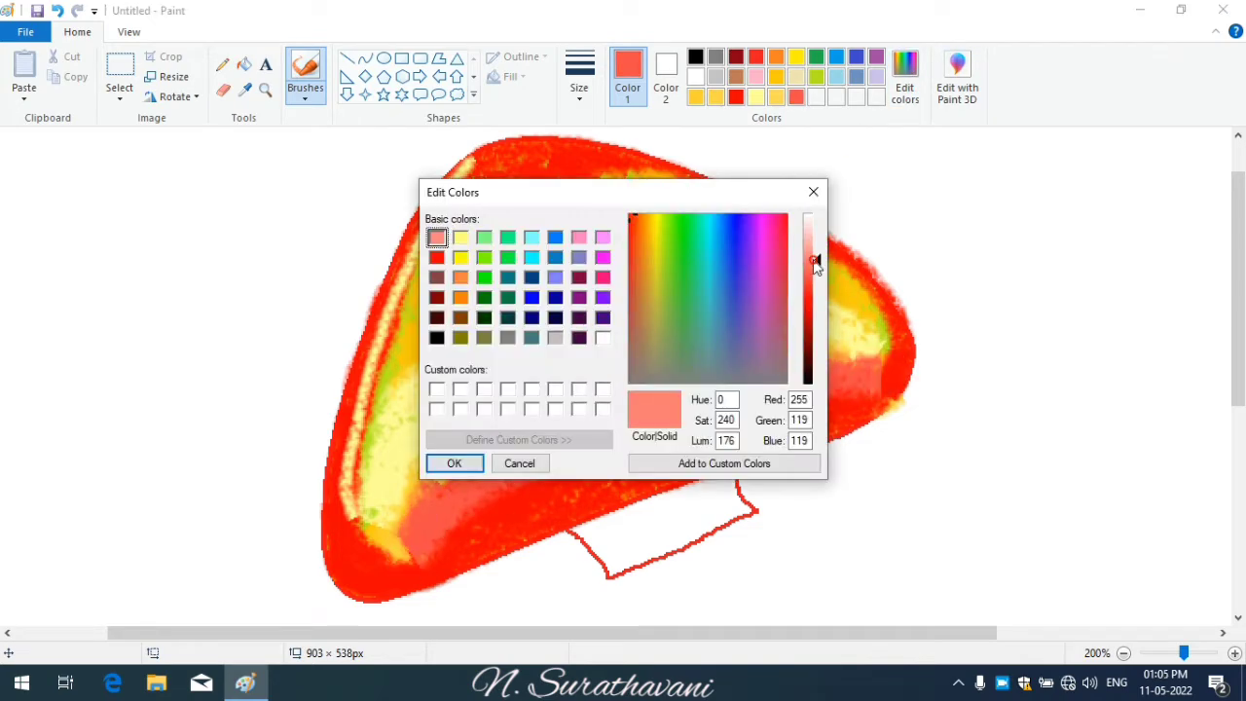
{"action": "left_click", "coordinate": [453, 461]}
{"action": "mouse_move", "coordinate": [395, 551]}
{"action": "left_mouse_down"}
{"action": "mouse_move", "coordinate": [543, 416]}
{"action": "mouse_move", "coordinate": [722, 361]}
{"action": "mouse_move", "coordinate": [892, 381]}
{"action": "left_mouse_up"}
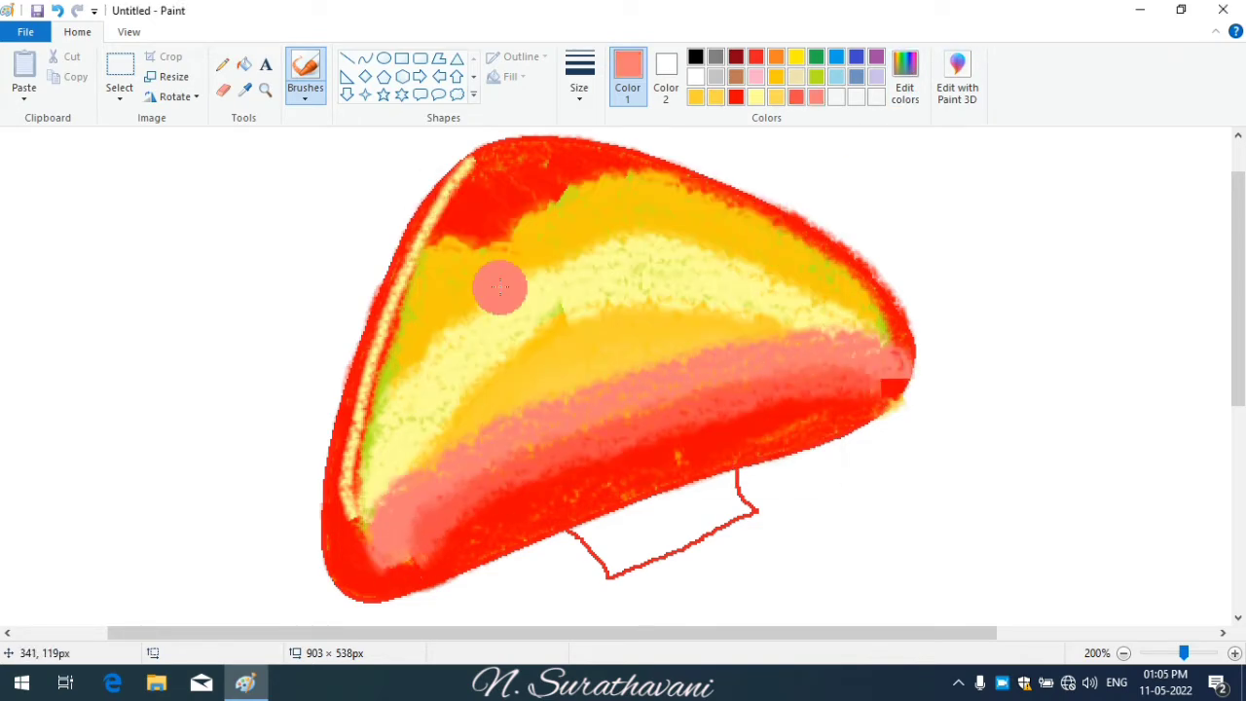
- Draw a pale yellow line inside the shape's left side, from the upper left corner to the lower edge, with the plain brush
{"action": "left_click", "coordinate": [315, 101]}
{"action": "left_click", "coordinate": [306, 128]}
{"action": "left_click", "coordinate": [575, 96]}
{"action": "left_click", "coordinate": [589, 233]}
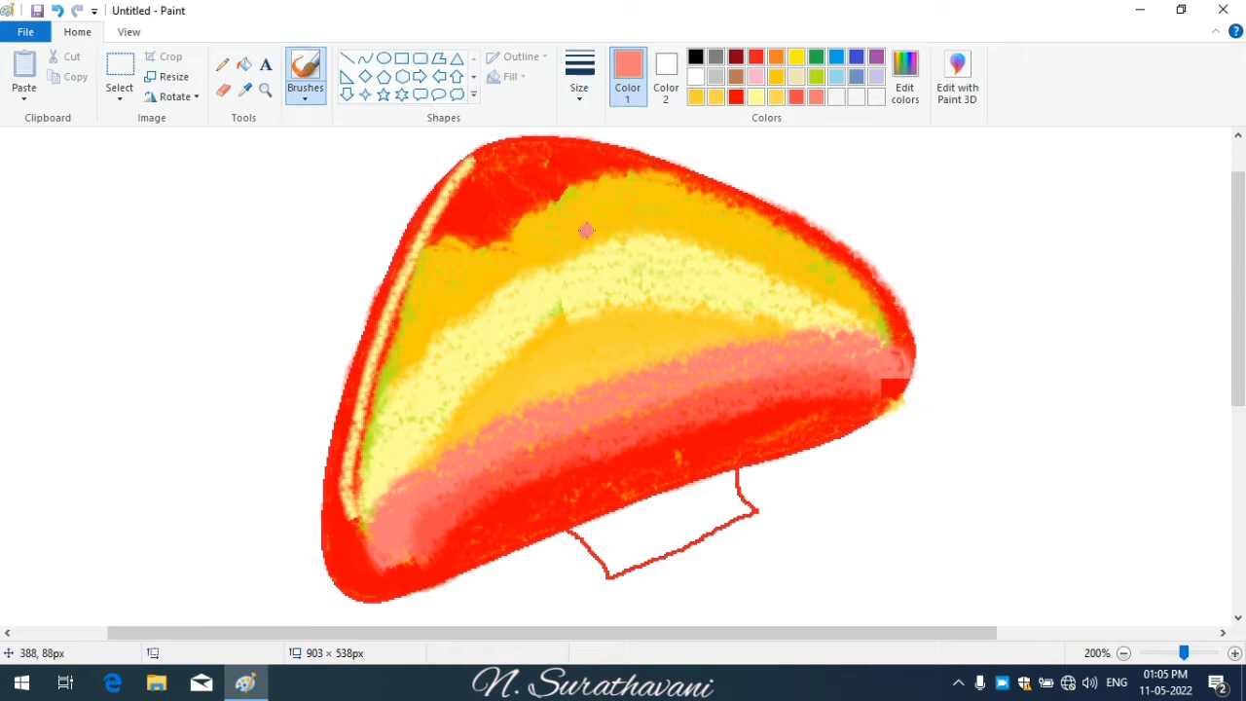
{"action": "left_click", "coordinate": [756, 96]}
{"action": "mouse_move", "coordinate": [412, 567]}
{"action": "left_mouse_down"}
{"action": "mouse_move", "coordinate": [372, 523]}
{"action": "mouse_move", "coordinate": [396, 365]}
{"action": "mouse_move", "coordinate": [481, 160]}
{"action": "mouse_move", "coordinate": [434, 234]}
{"action": "left_mouse_up"}
{"action": "left_click", "coordinate": [579, 90]}
{"action": "left_click", "coordinate": [589, 224]}
{"action": "left_click", "coordinate": [579, 89]}
{"action": "left_click", "coordinate": [589, 201]}
{"action": "key", "text": "ctrl+z"}
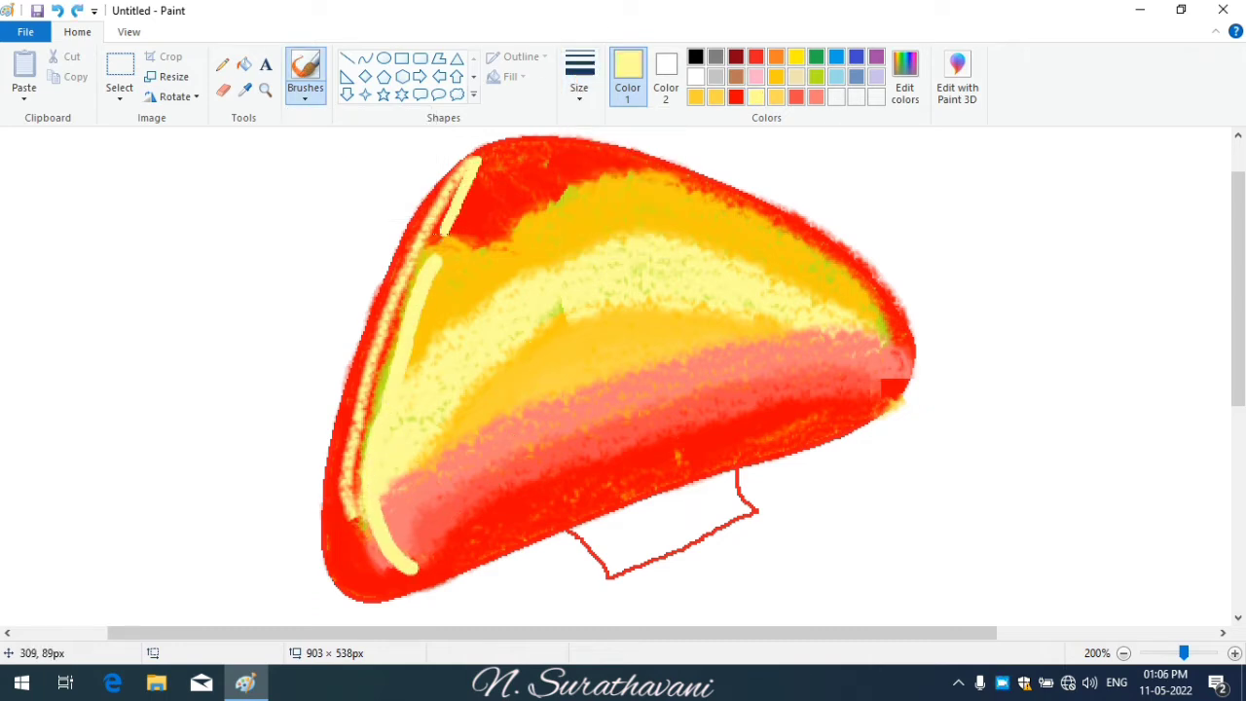
- Mix a darker yellow and fill the inner left line with it
{"action": "left_click", "coordinate": [903, 92]}
{"action": "left_click", "coordinate": [814, 309]}
{"action": "left_click", "coordinate": [455, 462]}
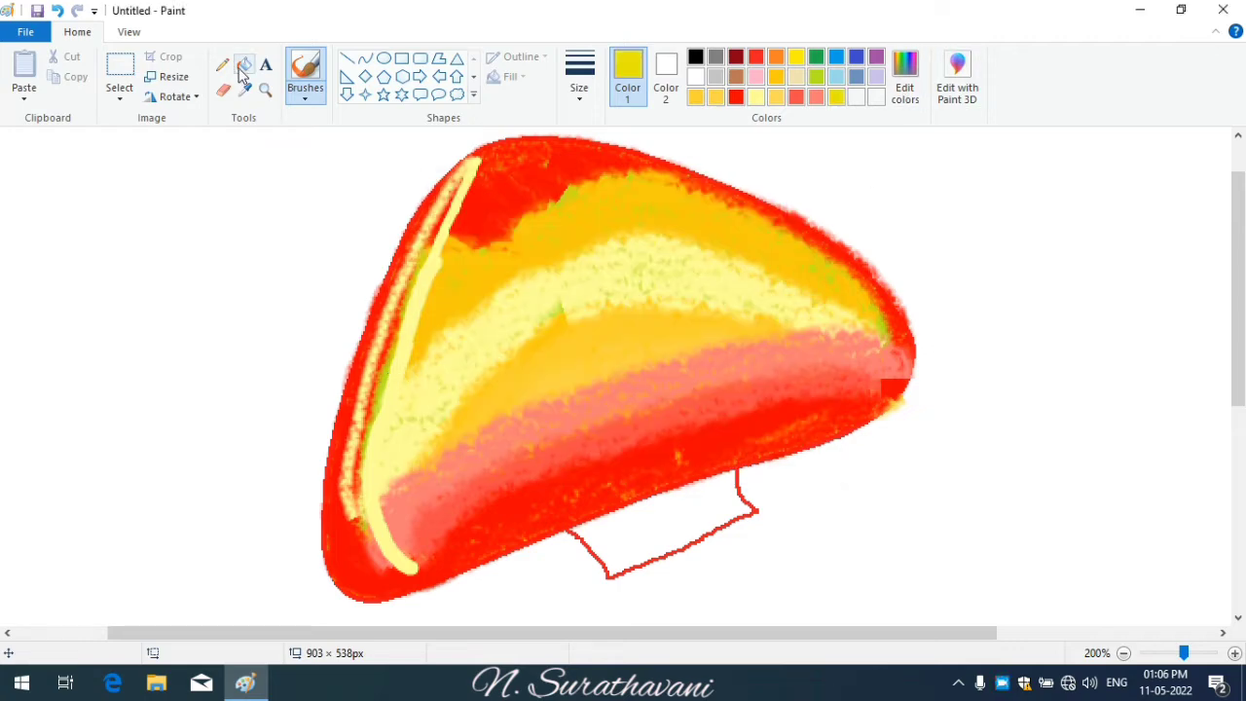
{"action": "left_click", "coordinate": [245, 65]}
{"action": "left_click", "coordinate": [429, 273]}
- Try a purple fill on the inner left line and undo the fills and the line
{"action": "left_click", "coordinate": [905, 78]}
{"action": "left_click", "coordinate": [812, 188]}
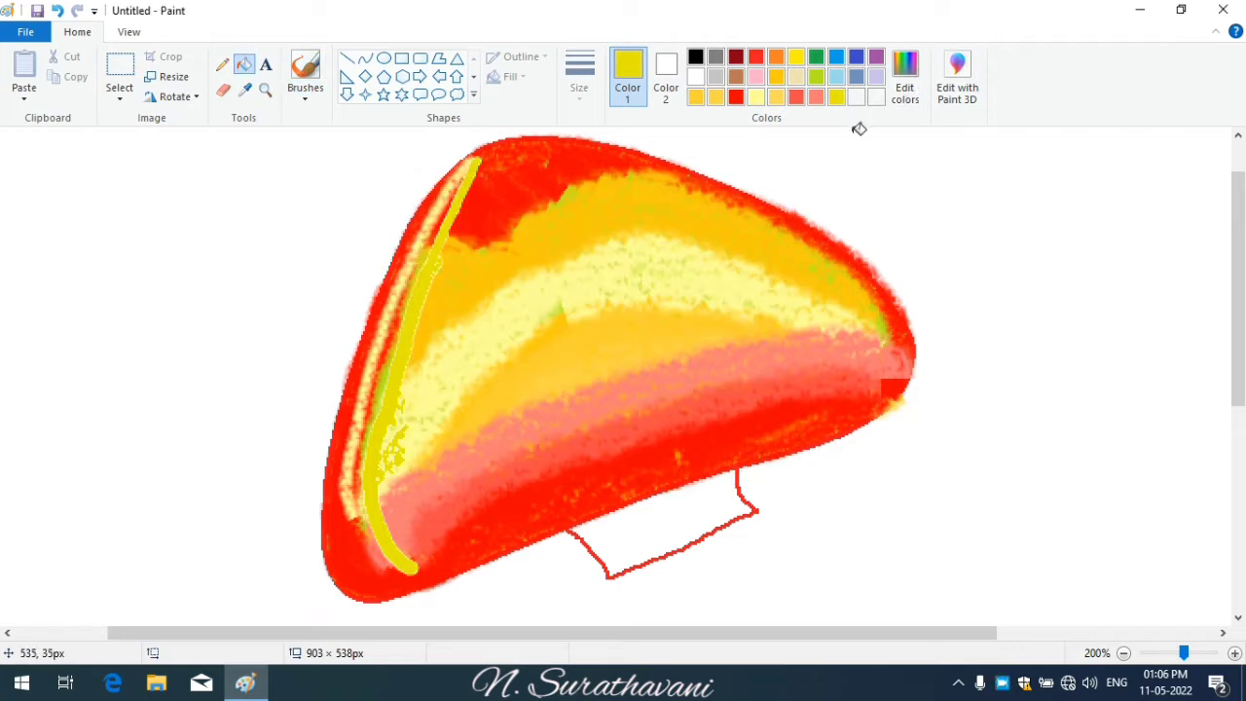
{"action": "left_click", "coordinate": [796, 97]}
{"action": "left_click", "coordinate": [875, 57]}
{"action": "left_click", "coordinate": [458, 209]}
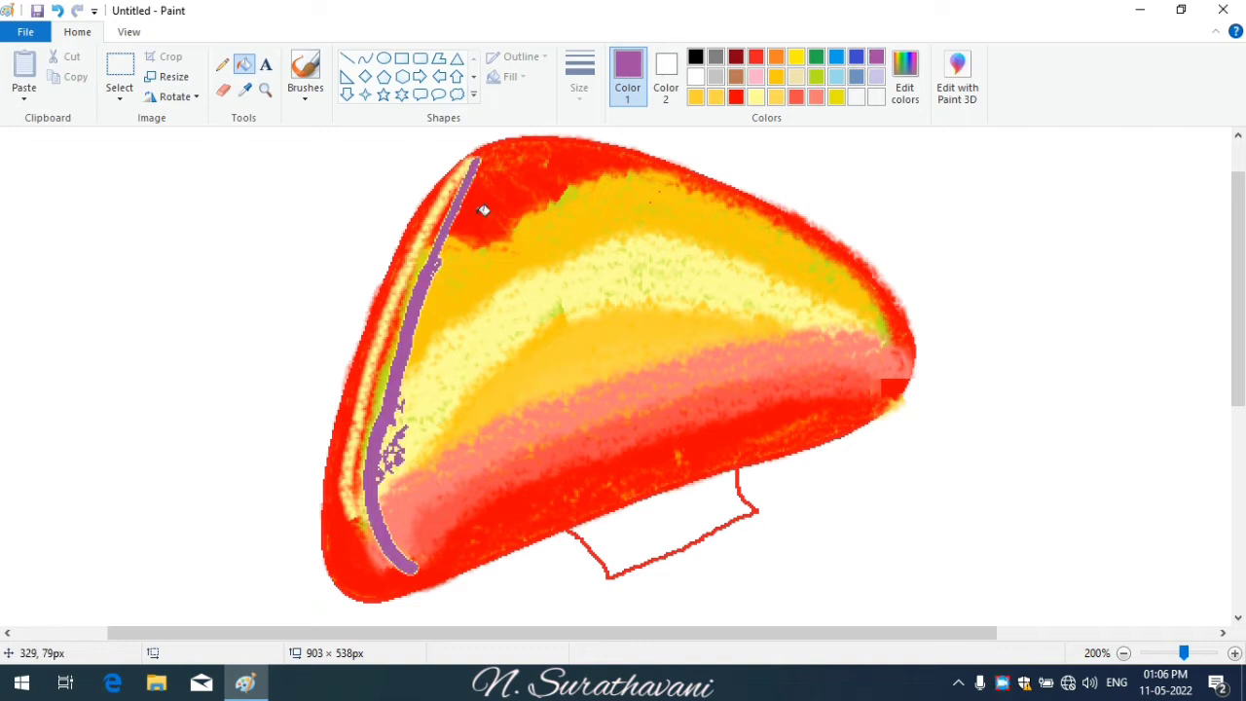
{"action": "key", "text": "ctrl+z"}
{"action": "key", "text": "ctrl+z"}
{"action": "key", "text": "ctrl+z"}
- Try a thin purple line over the pale yellow stripe and undo it along with the last salmon stroke
{"action": "left_click", "coordinate": [317, 96]}
{"action": "left_click", "coordinate": [304, 124]}
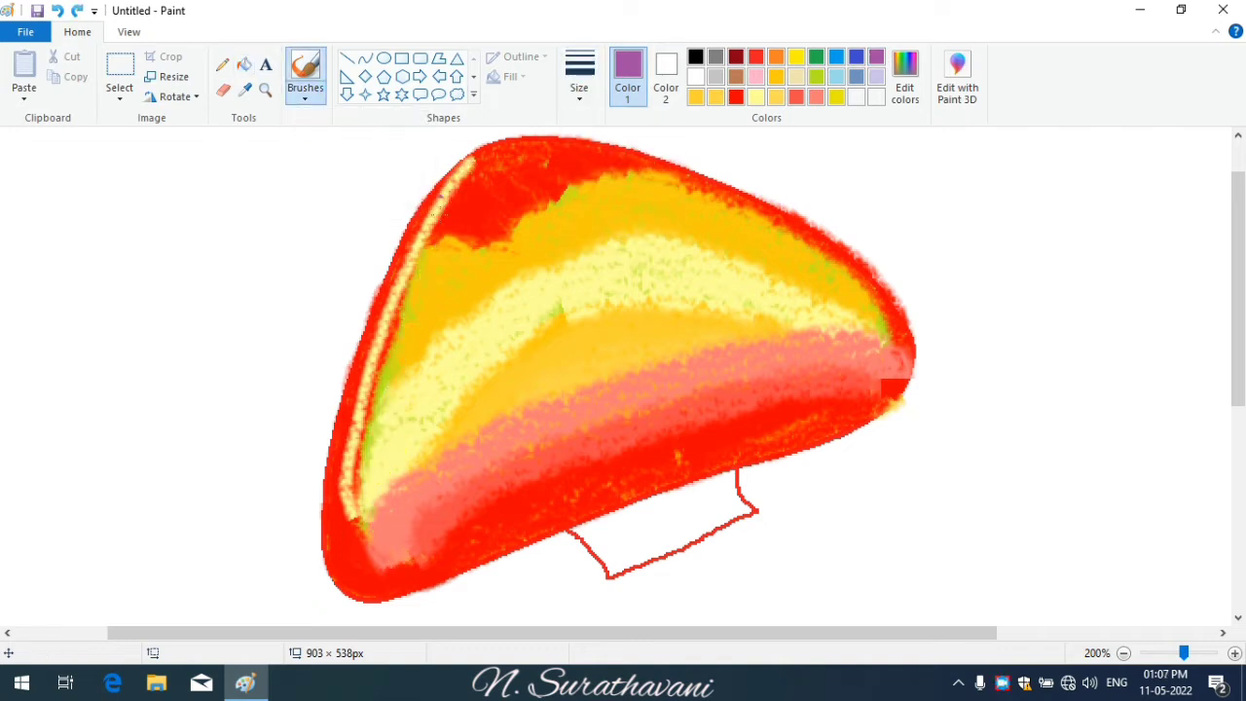
{"action": "left_click_drag", "start_coordinate": [345, 450], "coordinate": [438, 202]}
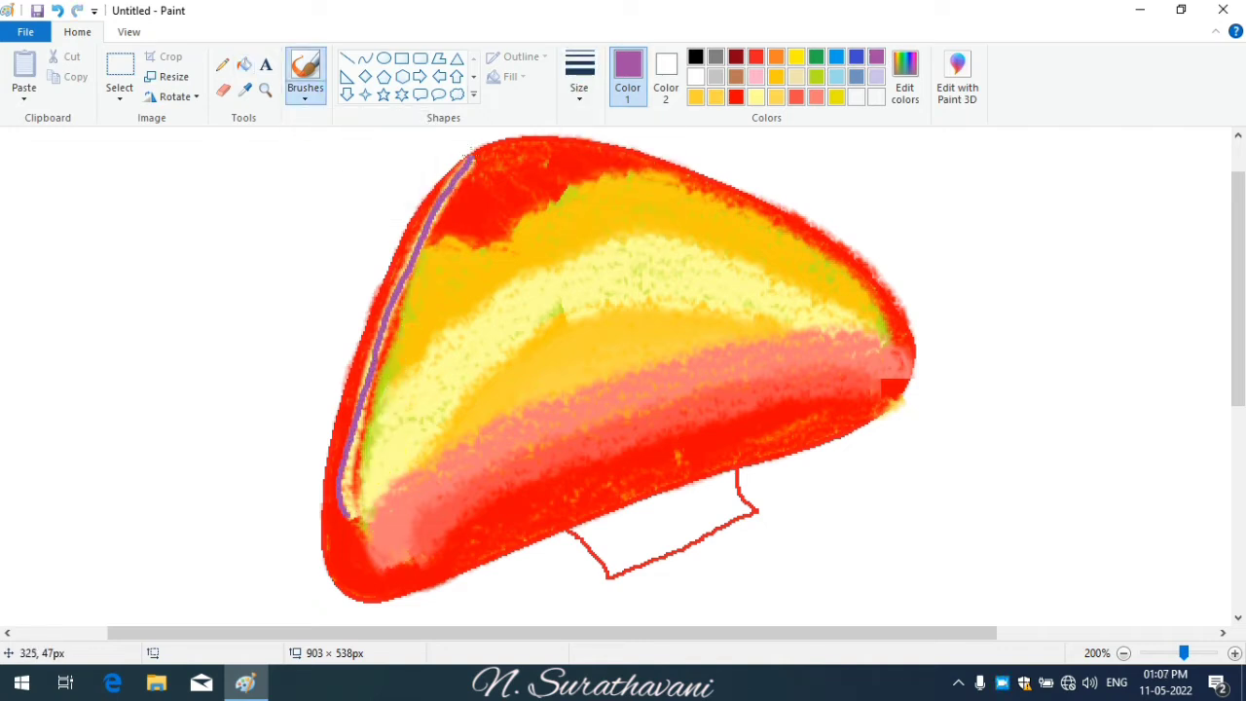
{"action": "key", "text": "ctrl+z"}
{"action": "key", "text": "ctrl+z"}
- Blend a grainy salmon band above the light red one with a textured brush and mix a lighter pink
{"action": "left_click", "coordinate": [816, 97]}
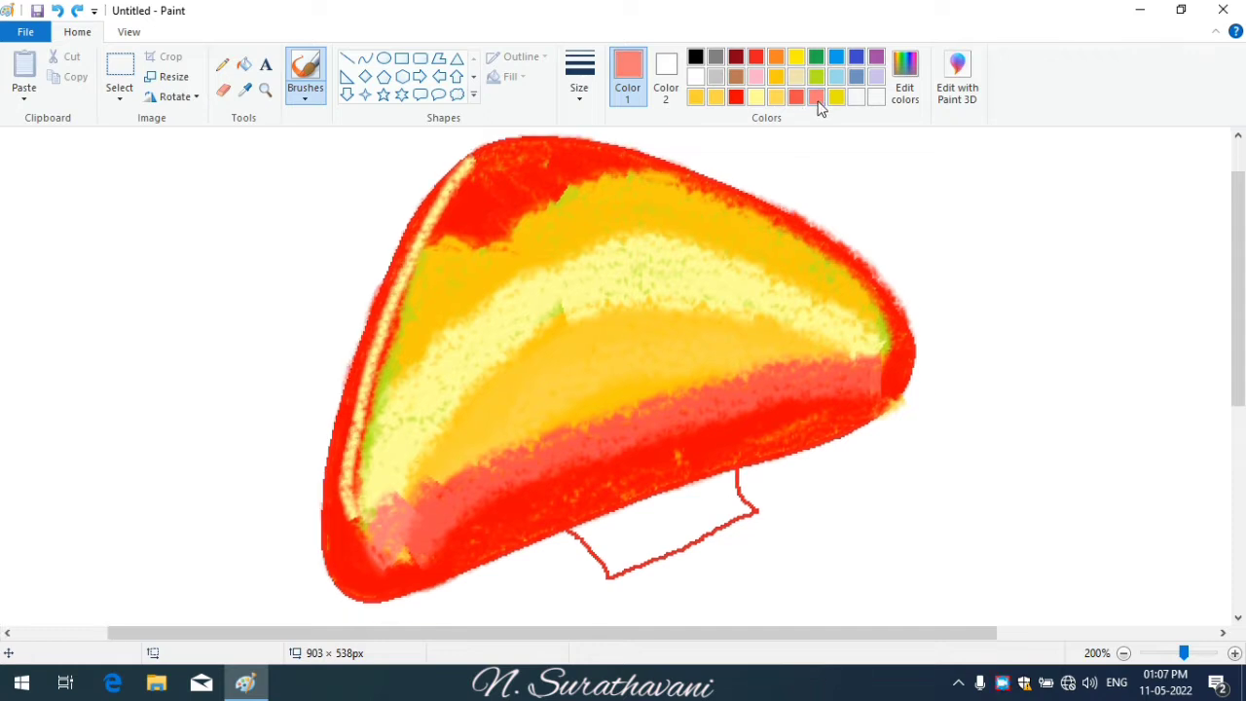
{"action": "left_click", "coordinate": [305, 93]}
{"action": "left_click", "coordinate": [414, 161]}
{"action": "left_click", "coordinate": [579, 76]}
{"action": "left_click", "coordinate": [590, 193]}
{"action": "mouse_move", "coordinate": [542, 418]}
{"action": "left_mouse_down"}
{"action": "mouse_move", "coordinate": [784, 346]}
{"action": "mouse_move", "coordinate": [569, 407]}
{"action": "mouse_move", "coordinate": [817, 244]}
{"action": "mouse_move", "coordinate": [451, 431]}
{"action": "mouse_move", "coordinate": [590, 347]}
{"action": "mouse_move", "coordinate": [559, 366]}
{"action": "mouse_move", "coordinate": [760, 317]}
{"action": "mouse_move", "coordinate": [789, 323]}
{"action": "left_mouse_up"}
{"action": "left_click", "coordinate": [905, 78]}
{"action": "left_click", "coordinate": [816, 246]}
{"action": "left_click", "coordinate": [454, 462]}
- Blend grainy pale yellow into the pink band's upper edge and light gold into the pale yellow band's upper edge
{"action": "left_click", "coordinate": [756, 96]}
{"action": "left_click_drag", "start_coordinate": [659, 306], "coordinate": [484, 361]}
{"action": "left_click", "coordinate": [776, 96]}
{"action": "mouse_move", "coordinate": [662, 237]}
{"action": "left_mouse_down"}
{"action": "mouse_move", "coordinate": [409, 391]}
{"action": "mouse_move", "coordinate": [868, 318]}
{"action": "left_mouse_up"}
- Blend grainy light red and red into the shape's lower left and right corners, and gold into its red upper edge
{"action": "left_click", "coordinate": [797, 96]}
{"action": "left_click_drag", "start_coordinate": [389, 557], "coordinate": [419, 547]}
{"action": "left_click", "coordinate": [736, 97]}
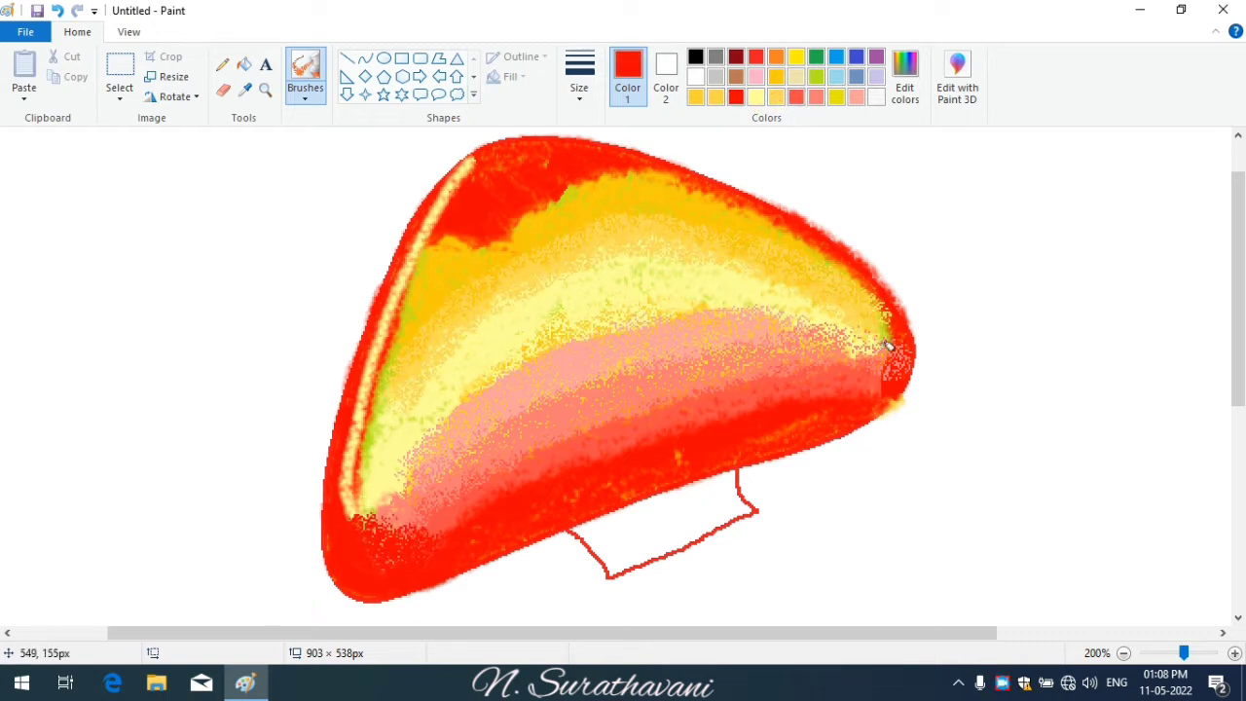
{"action": "left_click_drag", "start_coordinate": [887, 344], "coordinate": [859, 384]}
{"action": "left_click", "coordinate": [776, 77]}
{"action": "mouse_move", "coordinate": [545, 195]}
{"action": "left_mouse_down"}
{"action": "mouse_move", "coordinate": [483, 239]}
{"action": "mouse_move", "coordinate": [613, 173]}
{"action": "mouse_move", "coordinate": [657, 177]}
{"action": "left_mouse_up"}
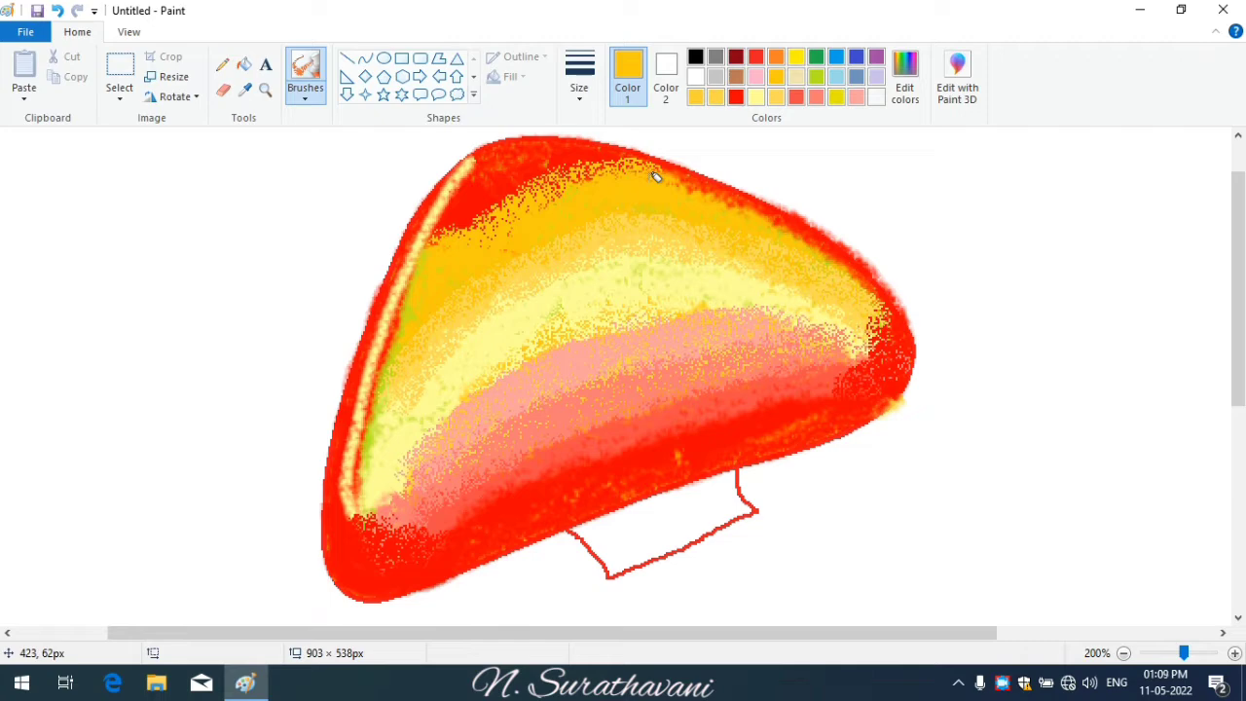
- Blend grainy light gold across the pale yellow band and light pink along the pink band's upper edge
{"action": "left_click", "coordinate": [776, 97]}
{"action": "mouse_move", "coordinate": [532, 331]}
{"action": "left_mouse_down"}
{"action": "mouse_move", "coordinate": [699, 270]}
{"action": "mouse_move", "coordinate": [848, 322]}
{"action": "left_mouse_up"}
{"action": "left_click", "coordinate": [857, 96]}
{"action": "mouse_move", "coordinate": [721, 312]}
{"action": "left_mouse_down"}
{"action": "mouse_move", "coordinate": [644, 321]}
{"action": "mouse_move", "coordinate": [379, 502]}
{"action": "left_mouse_up"}
- Mix a paler yellow (RGB 255, 255, 185) and draw long highlight lines along and inside the shape's left side
{"action": "left_click", "coordinate": [835, 96]}
{"action": "left_click", "coordinate": [906, 78]}
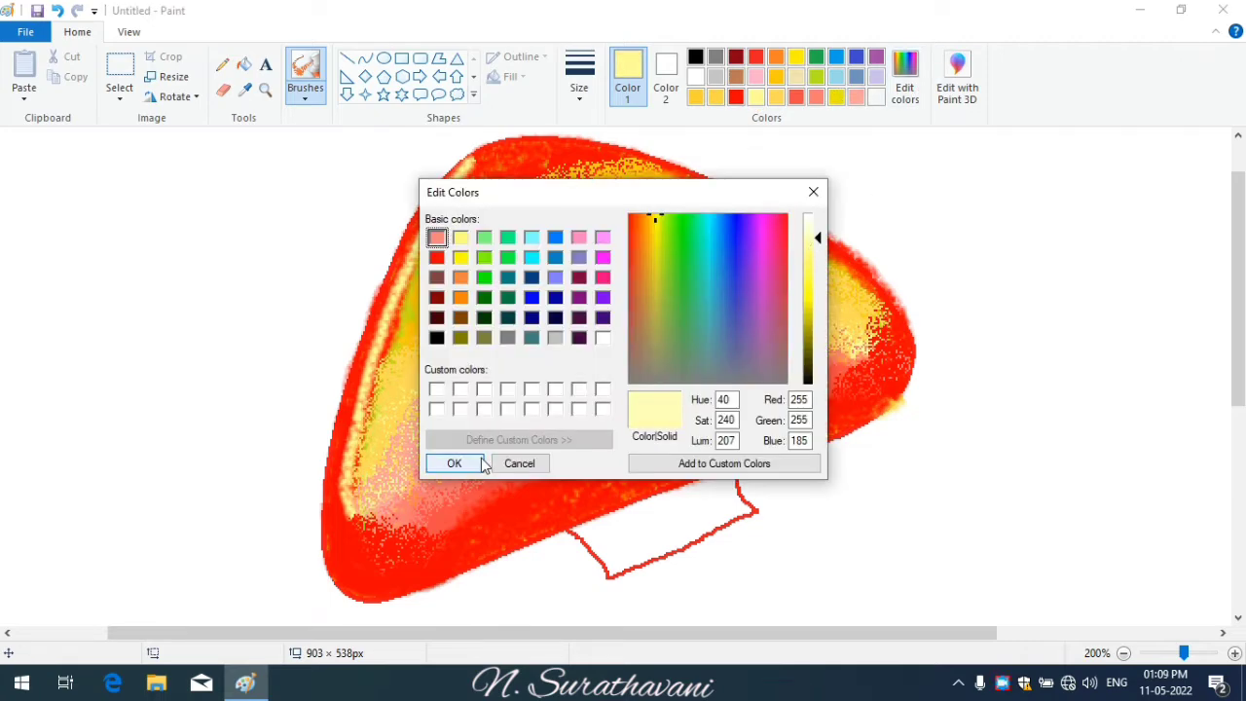
{"action": "left_click", "coordinate": [456, 462]}
{"action": "left_click", "coordinate": [305, 90]}
{"action": "left_click", "coordinate": [418, 126]}
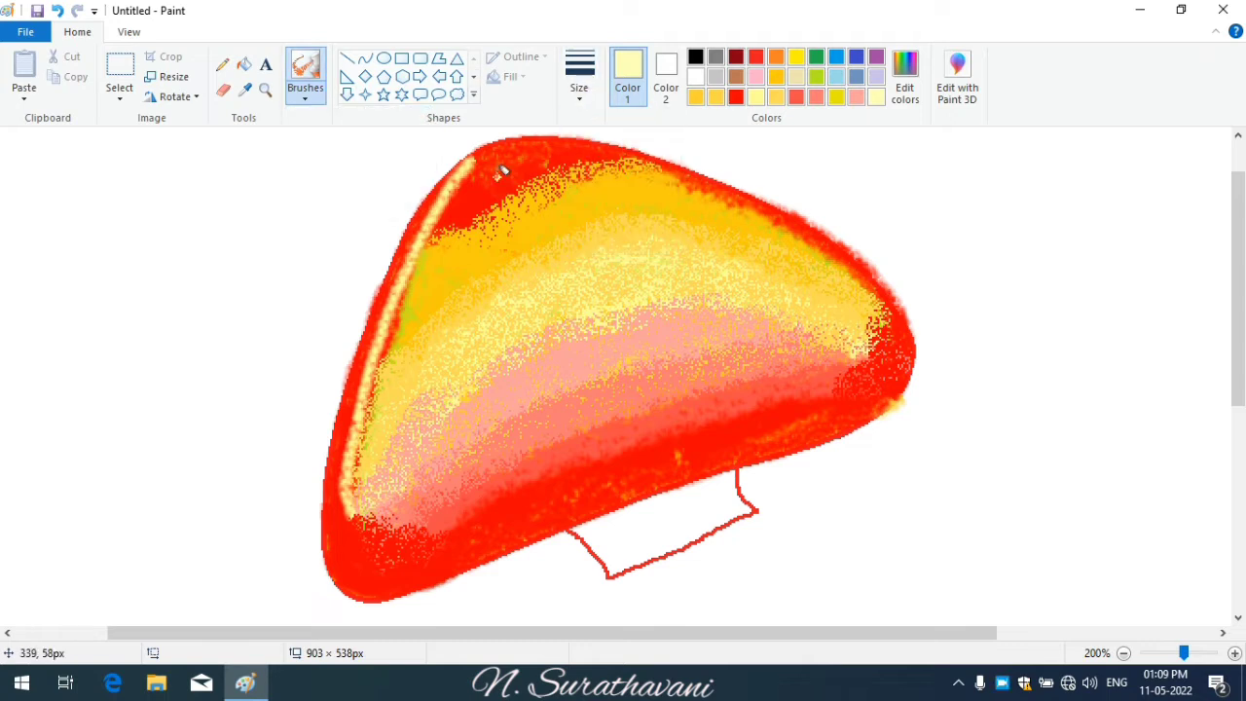
{"action": "mouse_move", "coordinate": [414, 263]}
{"action": "left_mouse_down"}
{"action": "mouse_move", "coordinate": [358, 418]}
{"action": "mouse_move", "coordinate": [353, 489]}
{"action": "left_mouse_up"}
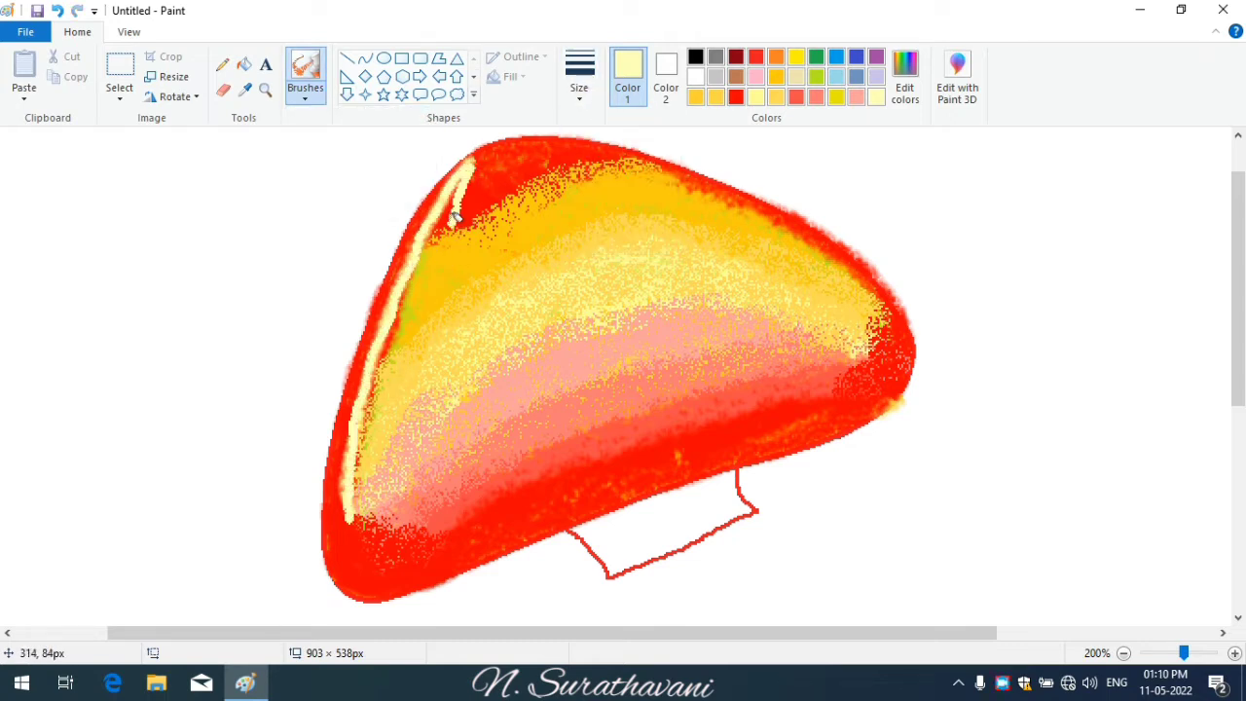
{"action": "mouse_move", "coordinate": [455, 216]}
{"action": "left_mouse_down"}
{"action": "mouse_move", "coordinate": [380, 484]}
{"action": "mouse_move", "coordinate": [431, 563]}
{"action": "mouse_move", "coordinate": [410, 529]}
{"action": "mouse_move", "coordinate": [432, 402]}
{"action": "left_mouse_up"}
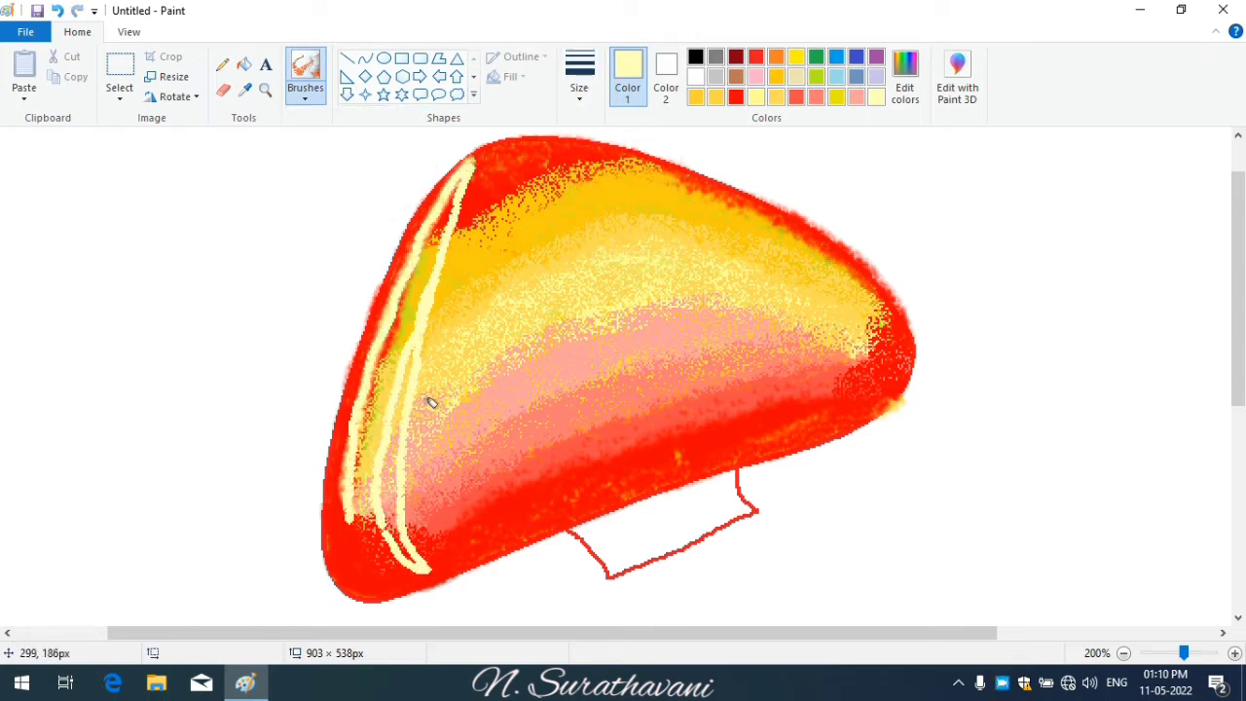
- Paint the strip between the two inner highlight lines light gold and switch back to the palest yellow
{"action": "left_click", "coordinate": [716, 97]}
{"action": "left_click_drag", "start_coordinate": [412, 356], "coordinate": [394, 531]}
{"action": "left_click", "coordinate": [877, 98]}
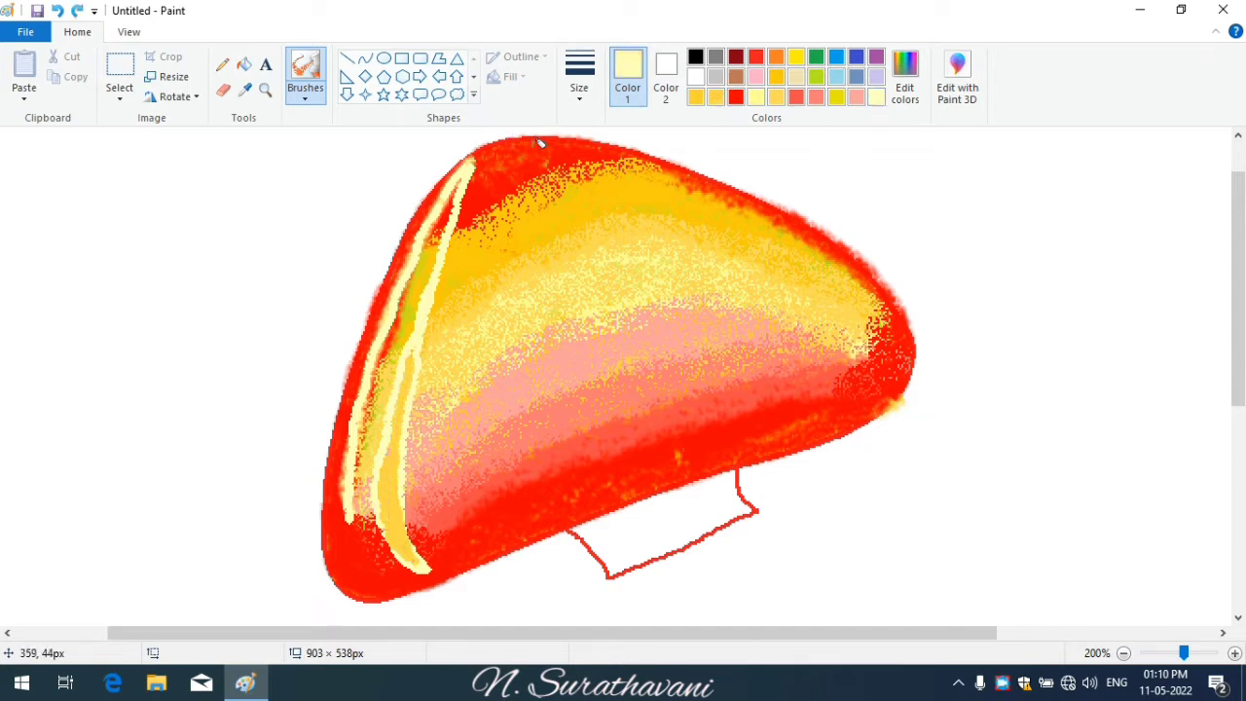
- Draw a palest yellow highlight along the dome's upper right edge, outline a tapering strip inside it and fill that strip with light gold
{"action": "mouse_move", "coordinate": [536, 153]}
{"action": "left_mouse_down"}
{"action": "mouse_move", "coordinate": [749, 193]}
{"action": "mouse_move", "coordinate": [871, 273]}
{"action": "left_mouse_up"}
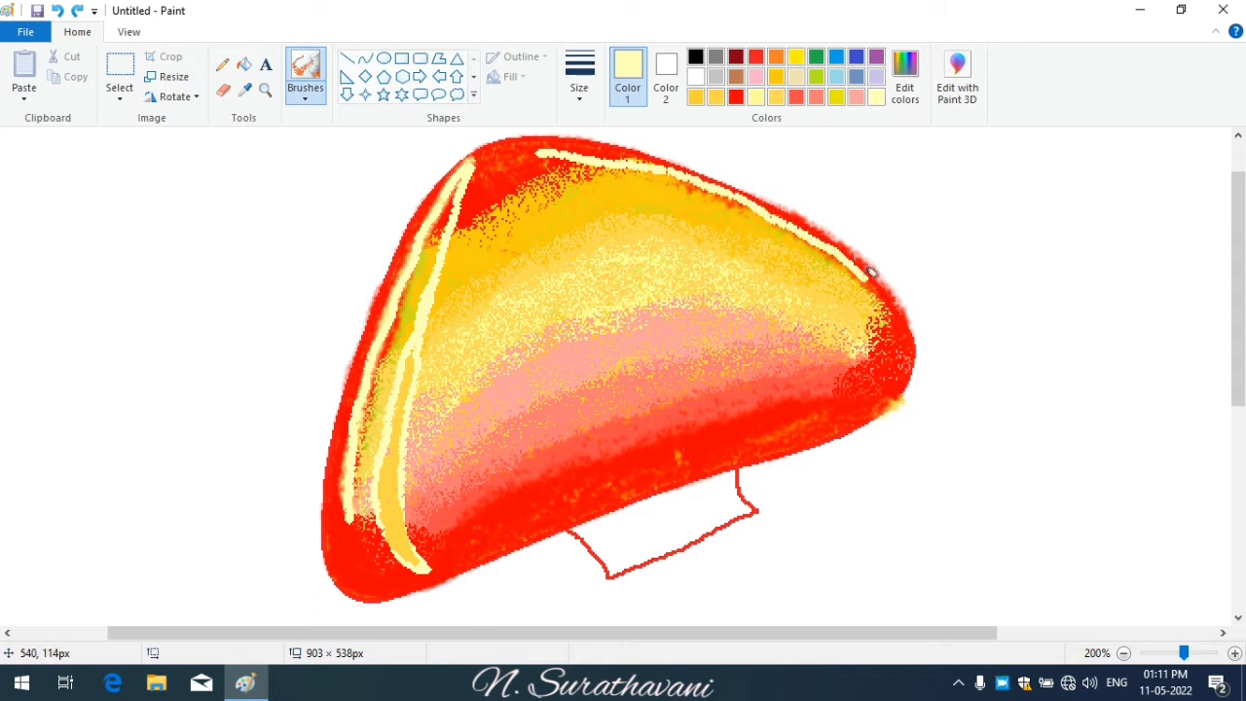
{"action": "left_click_drag", "start_coordinate": [898, 315], "coordinate": [850, 263]}
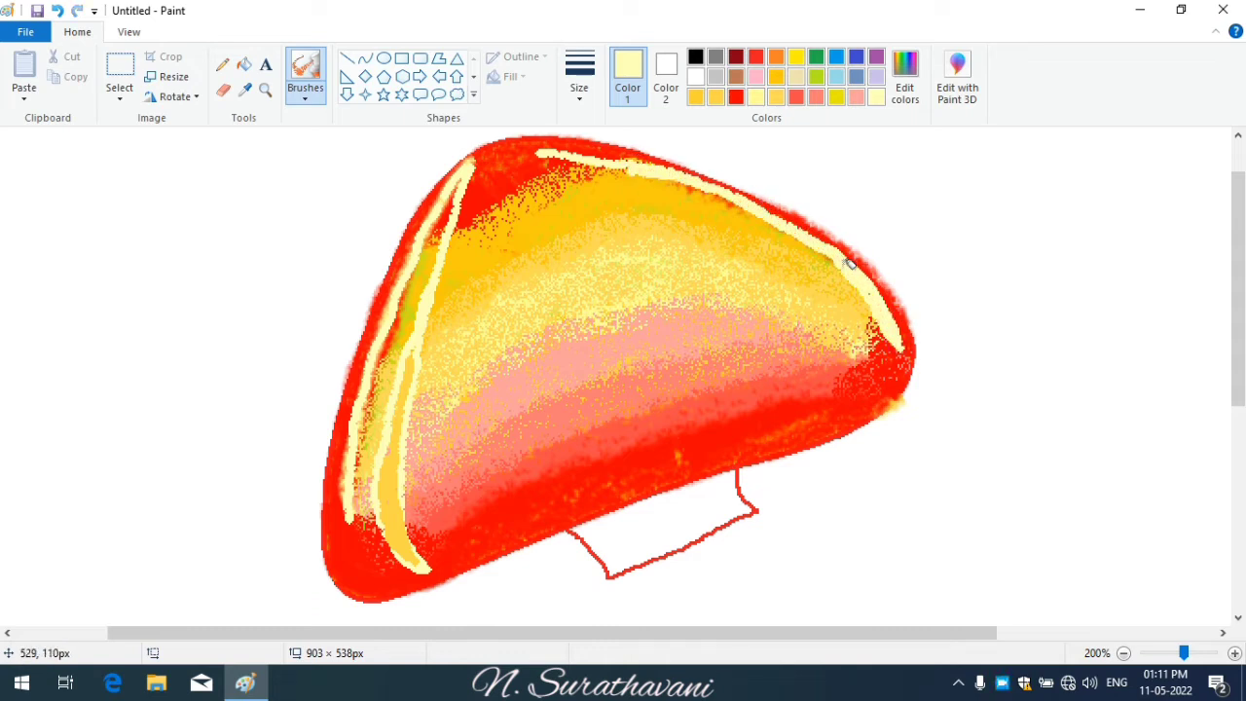
{"action": "mouse_move", "coordinate": [549, 144]}
{"action": "left_mouse_down"}
{"action": "mouse_move", "coordinate": [799, 267]}
{"action": "mouse_move", "coordinate": [877, 362]}
{"action": "mouse_move", "coordinate": [856, 401]}
{"action": "mouse_move", "coordinate": [823, 331]}
{"action": "mouse_move", "coordinate": [725, 238]}
{"action": "mouse_move", "coordinate": [575, 156]}
{"action": "left_mouse_up"}
{"action": "left_click", "coordinate": [716, 97]}
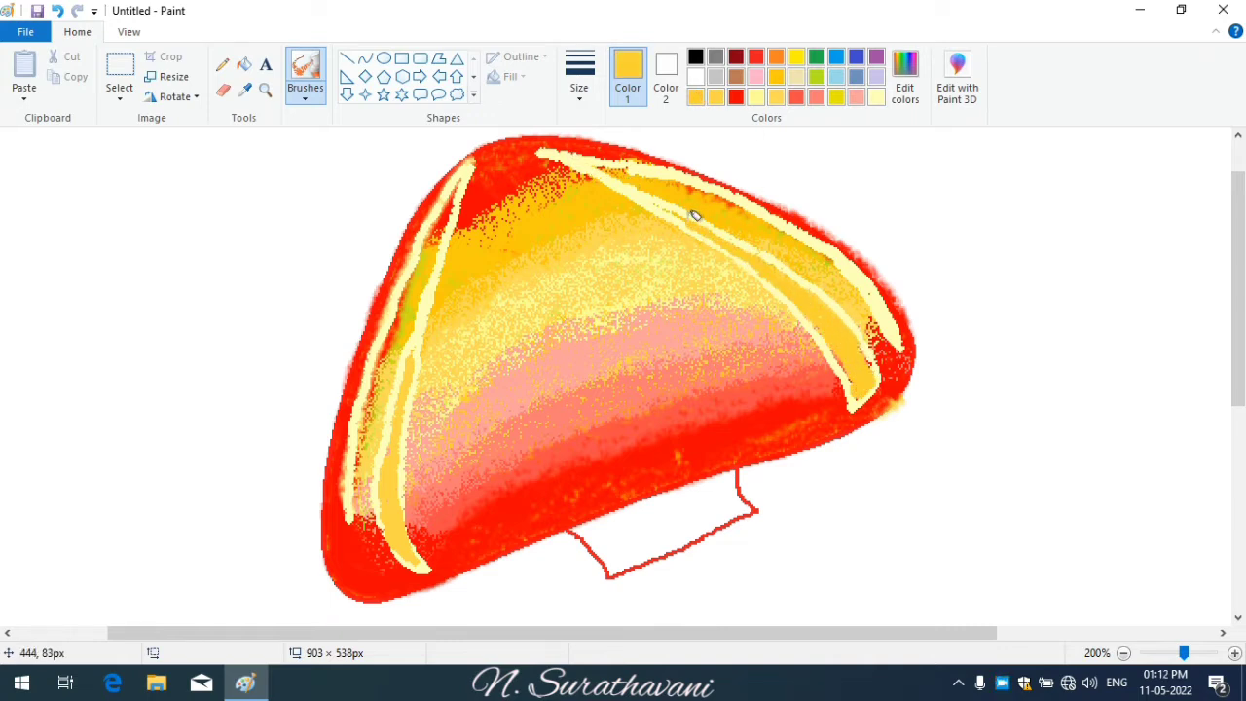
- Outline a second tapering strip in palest yellow further inside the dome's right half and fill it with light gold
{"action": "mouse_move", "coordinate": [538, 145]}
{"action": "left_mouse_down"}
{"action": "mouse_move", "coordinate": [806, 377]}
{"action": "mouse_move", "coordinate": [769, 413]}
{"action": "mouse_move", "coordinate": [779, 428]}
{"action": "mouse_move", "coordinate": [652, 235]}
{"action": "left_mouse_up"}
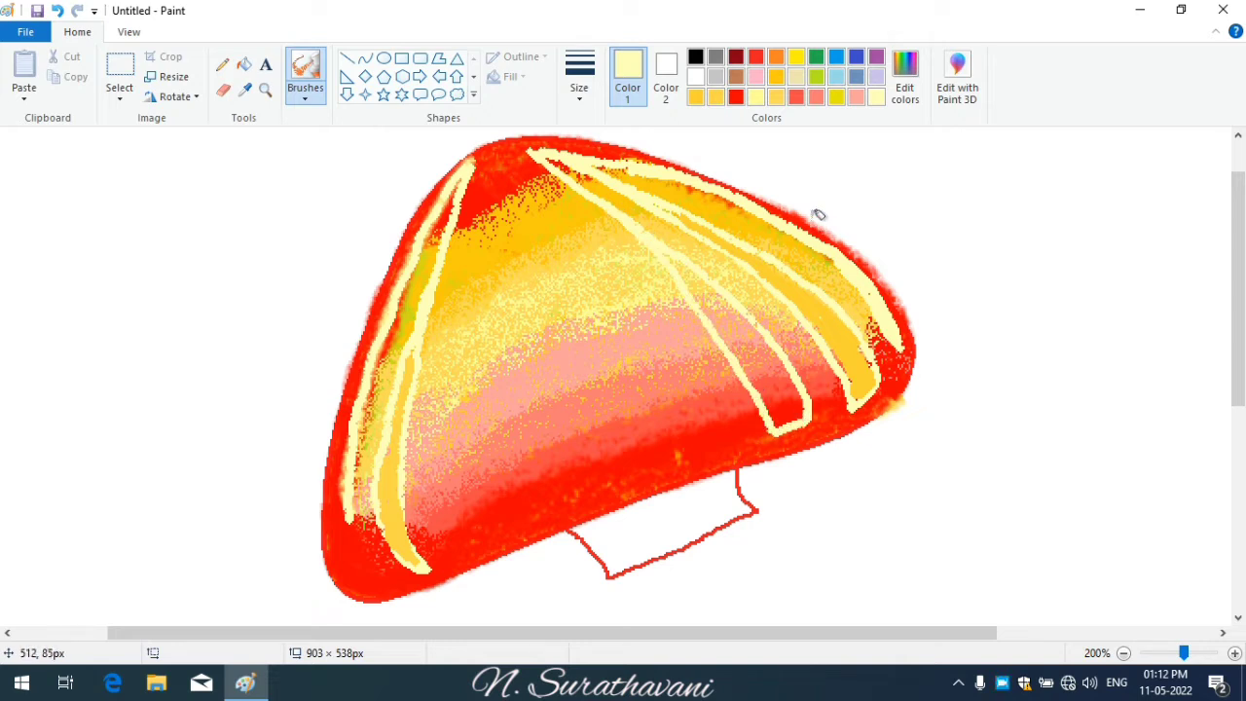
{"action": "left_click", "coordinate": [715, 97]}
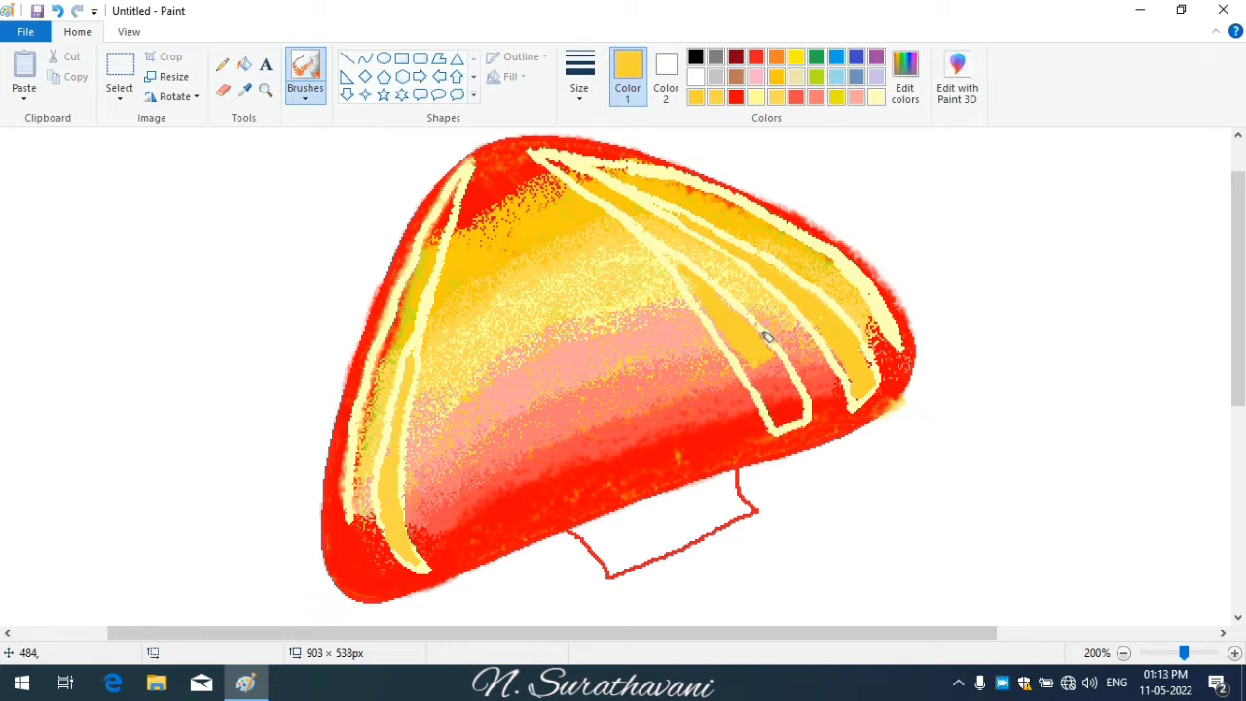
{"action": "left_click_drag", "start_coordinate": [767, 336], "coordinate": [790, 407]}
- Outline a narrow strip in palest yellow beside the dome's left highlights and fill its lower part with light gold
{"action": "left_click", "coordinate": [875, 97]}
{"action": "mouse_move", "coordinate": [487, 161]}
{"action": "left_mouse_down"}
{"action": "mouse_move", "coordinate": [438, 464]}
{"action": "mouse_move", "coordinate": [452, 545]}
{"action": "mouse_move", "coordinate": [485, 530]}
{"action": "mouse_move", "coordinate": [458, 414]}
{"action": "mouse_move", "coordinate": [477, 250]}
{"action": "left_mouse_up"}
{"action": "left_click", "coordinate": [716, 97]}
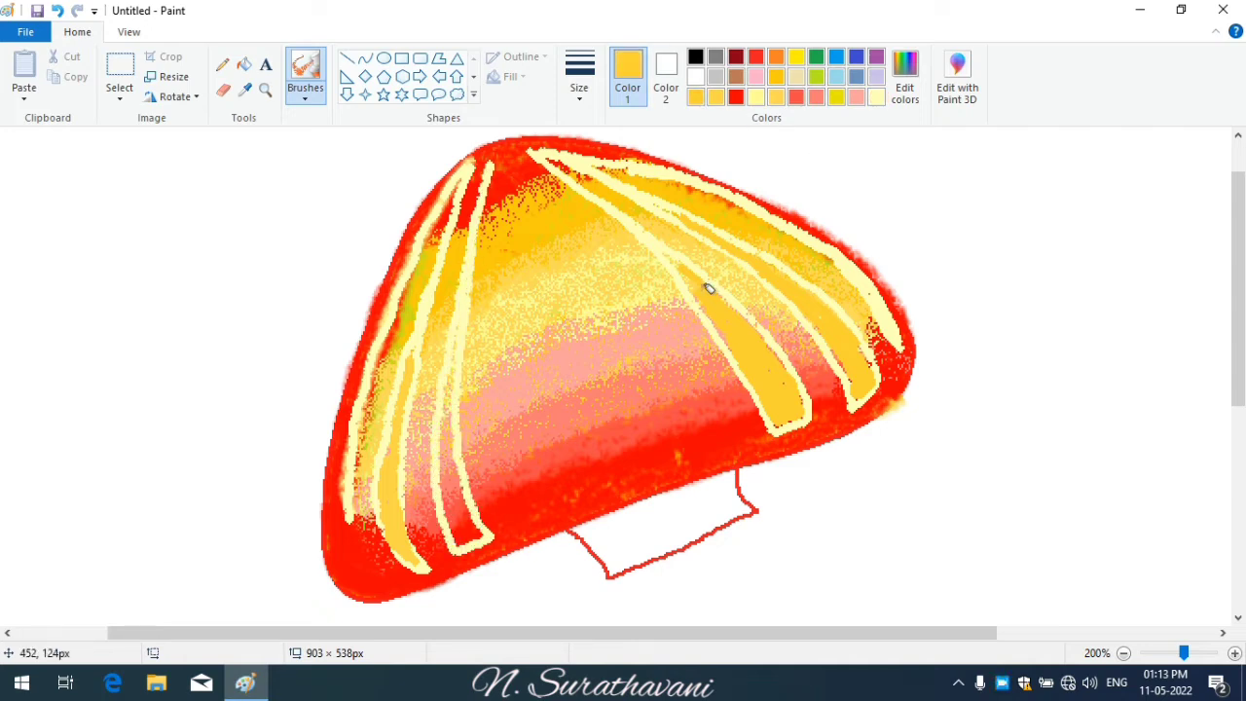
{"action": "mouse_move", "coordinate": [458, 385]}
{"action": "left_mouse_down"}
{"action": "mouse_move", "coordinate": [475, 509]}
{"action": "mouse_move", "coordinate": [461, 533]}
{"action": "mouse_move", "coordinate": [452, 385]}
{"action": "mouse_move", "coordinate": [462, 498]}
{"action": "left_mouse_up"}
- Extend the left edge highlight and outline the remaining ribs in palest yellow, fanning from the dome's peak to its lower edge
{"action": "left_click", "coordinate": [875, 96]}
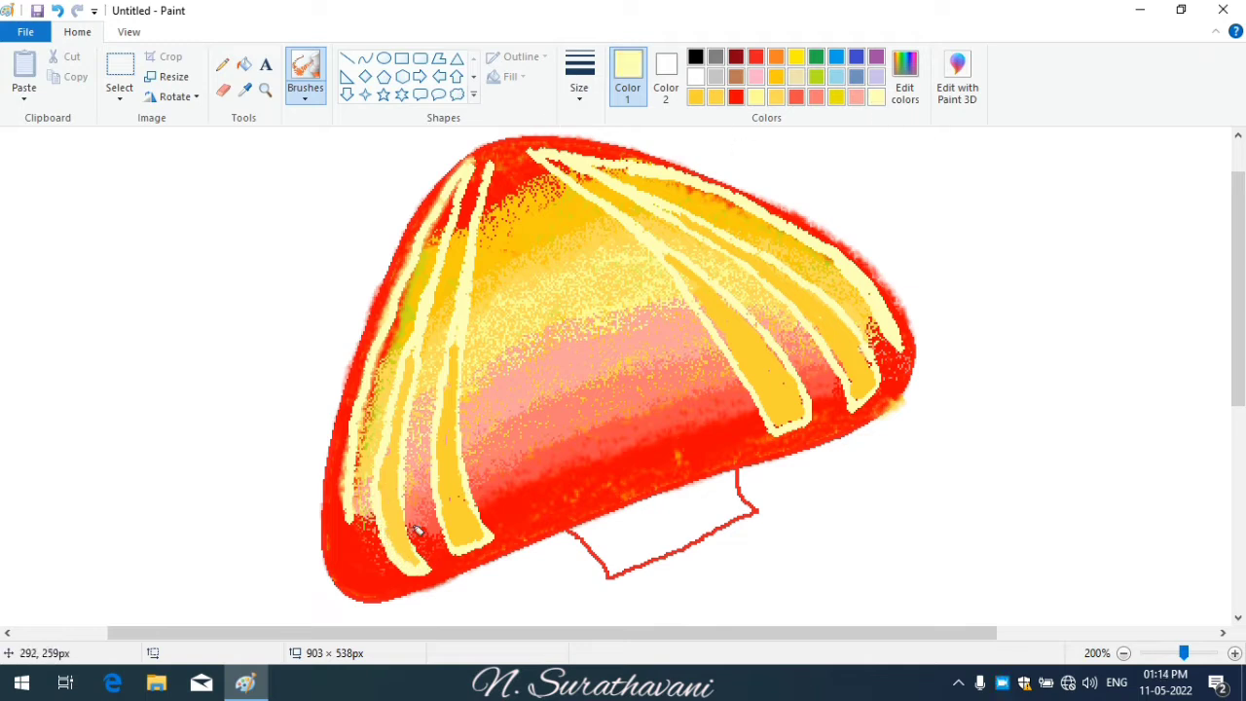
{"action": "left_click_drag", "start_coordinate": [353, 522], "coordinate": [380, 563]}
{"action": "mouse_move", "coordinate": [516, 155]}
{"action": "left_mouse_down"}
{"action": "mouse_move", "coordinate": [658, 281]}
{"action": "mouse_move", "coordinate": [728, 382]}
{"action": "mouse_move", "coordinate": [709, 443]}
{"action": "mouse_move", "coordinate": [589, 216]}
{"action": "left_mouse_up"}
{"action": "mouse_move", "coordinate": [509, 153]}
{"action": "left_mouse_down"}
{"action": "mouse_move", "coordinate": [502, 377]}
{"action": "mouse_move", "coordinate": [522, 495]}
{"action": "mouse_move", "coordinate": [571, 496]}
{"action": "mouse_move", "coordinate": [512, 251]}
{"action": "mouse_move", "coordinate": [517, 161]}
{"action": "mouse_move", "coordinate": [653, 385]}
{"action": "mouse_move", "coordinate": [641, 467]}
{"action": "mouse_move", "coordinate": [566, 235]}
{"action": "mouse_move", "coordinate": [515, 149]}
{"action": "mouse_move", "coordinate": [586, 456]}
{"action": "mouse_move", "coordinate": [605, 434]}
{"action": "mouse_move", "coordinate": [553, 309]}
{"action": "mouse_move", "coordinate": [525, 171]}
{"action": "mouse_move", "coordinate": [547, 156]}
{"action": "mouse_move", "coordinate": [552, 342]}
{"action": "mouse_move", "coordinate": [584, 458]}
{"action": "left_mouse_up"}
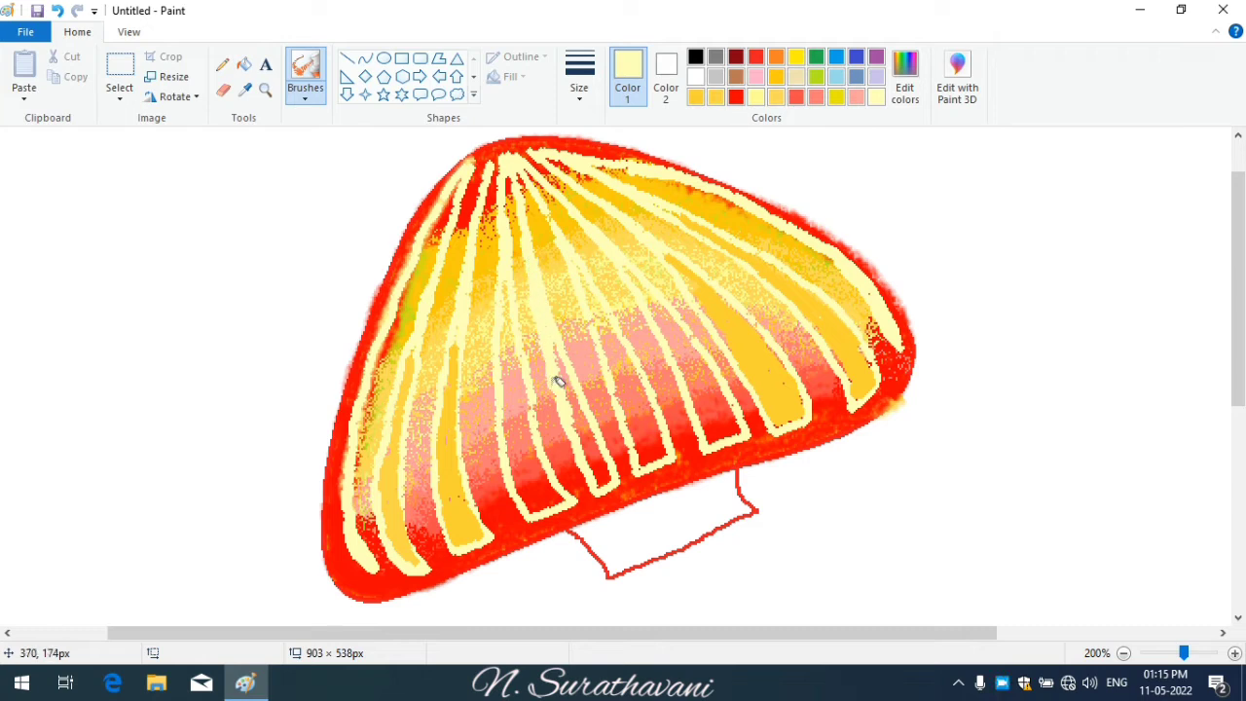
- Paint the insides of the newly outlined middle ribs light gold
{"action": "left_click", "coordinate": [695, 96]}
{"action": "mouse_move", "coordinate": [515, 356]}
{"action": "left_mouse_down"}
{"action": "mouse_move", "coordinate": [527, 481]}
{"action": "mouse_move", "coordinate": [564, 492]}
{"action": "mouse_move", "coordinate": [527, 396]}
{"action": "mouse_move", "coordinate": [528, 463]}
{"action": "mouse_move", "coordinate": [525, 446]}
{"action": "mouse_move", "coordinate": [579, 424]}
{"action": "mouse_move", "coordinate": [543, 287]}
{"action": "mouse_move", "coordinate": [596, 475]}
{"action": "mouse_move", "coordinate": [588, 416]}
{"action": "left_mouse_up"}
{"action": "left_click_drag", "start_coordinate": [635, 375], "coordinate": [642, 455]}
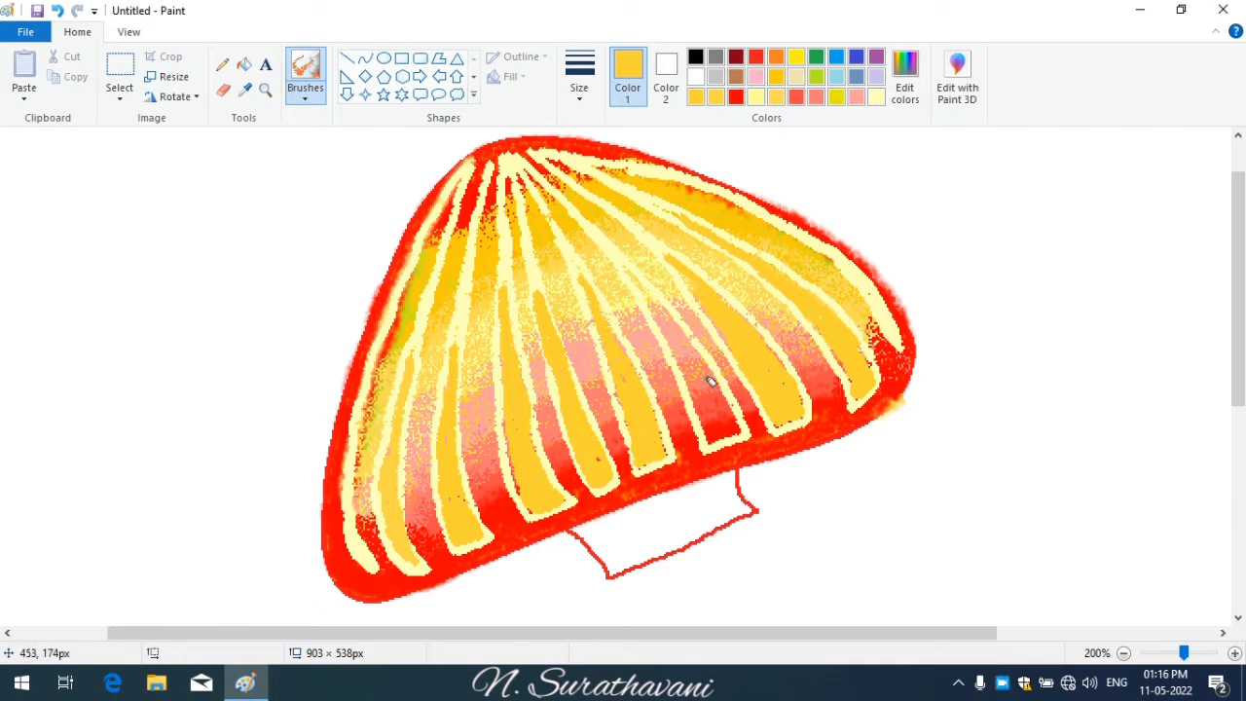
{"action": "mouse_move", "coordinate": [678, 314]}
{"action": "left_mouse_down"}
{"action": "mouse_move", "coordinate": [735, 422]}
{"action": "mouse_move", "coordinate": [687, 360]}
{"action": "mouse_move", "coordinate": [692, 342]}
{"action": "mouse_move", "coordinate": [701, 371]}
{"action": "left_mouse_up"}
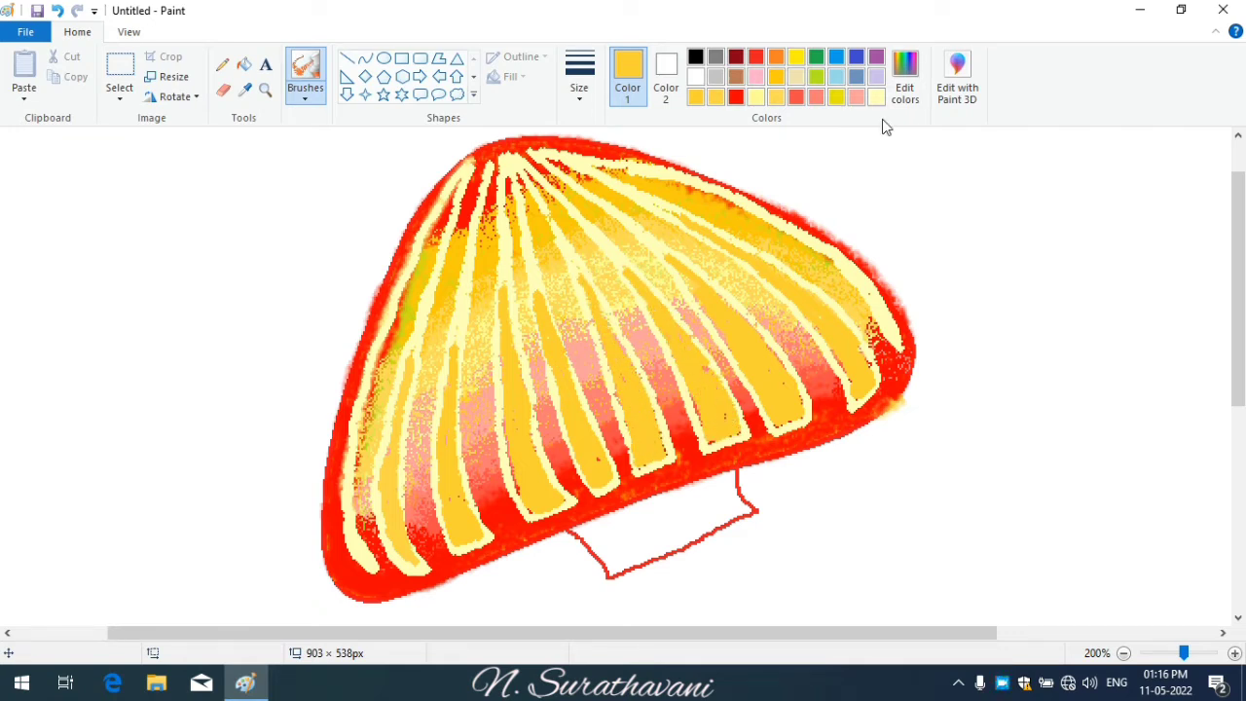
- Mix a darker gold and draw short shading strokes at the upper ends of the gold ribs
{"action": "left_click", "coordinate": [904, 79]}
{"action": "mouse_move", "coordinate": [816, 288]}
{"action": "left_mouse_down"}
{"action": "mouse_move", "coordinate": [793, 311]}
{"action": "mouse_move", "coordinate": [812, 312]}
{"action": "left_mouse_up"}
{"action": "left_click", "coordinate": [459, 459]}
{"action": "left_click_drag", "start_coordinate": [457, 346], "coordinate": [448, 414]}
{"action": "left_click_drag", "start_coordinate": [411, 355], "coordinate": [398, 421]}
{"action": "left_click_drag", "start_coordinate": [504, 291], "coordinate": [512, 360]}
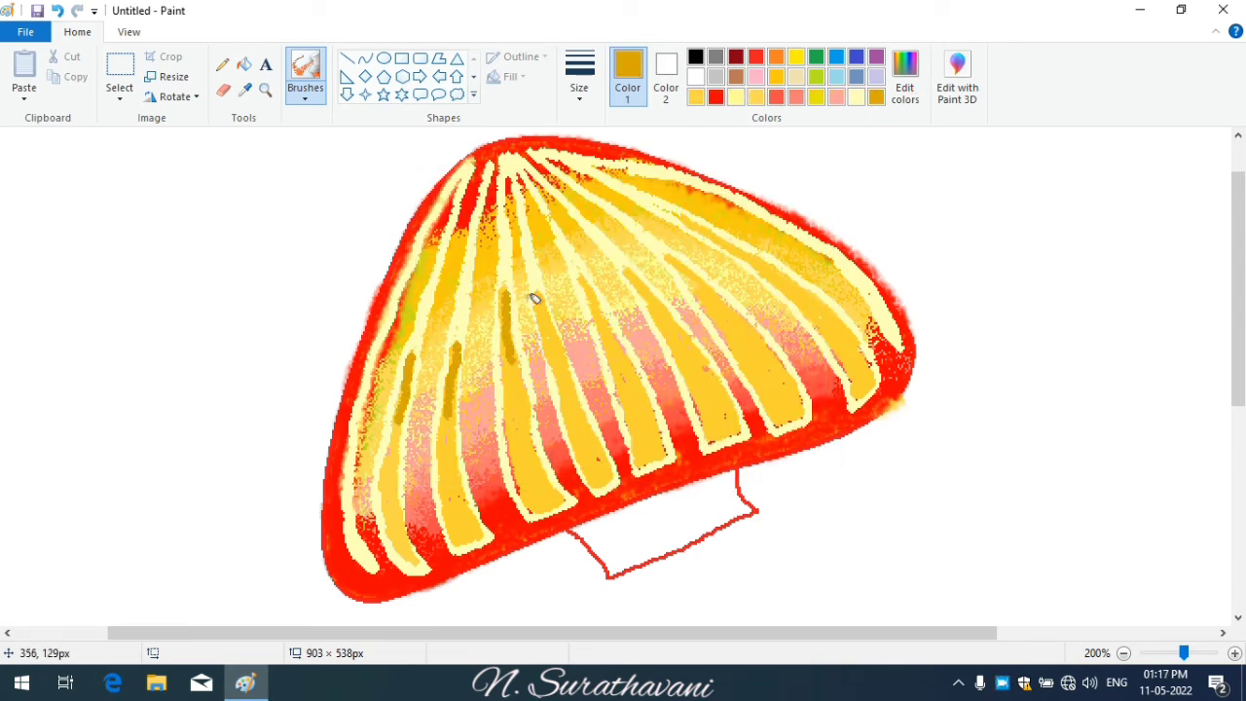
{"action": "left_click_drag", "start_coordinate": [668, 249], "coordinate": [695, 292]}
{"action": "left_click_drag", "start_coordinate": [679, 212], "coordinate": [745, 244]}
- Mix a lighter gold (RGB 255, 220, 98) and shade the lower ends of the gold ribs with it
{"action": "left_click", "coordinate": [905, 78]}
{"action": "left_click", "coordinate": [649, 214]}
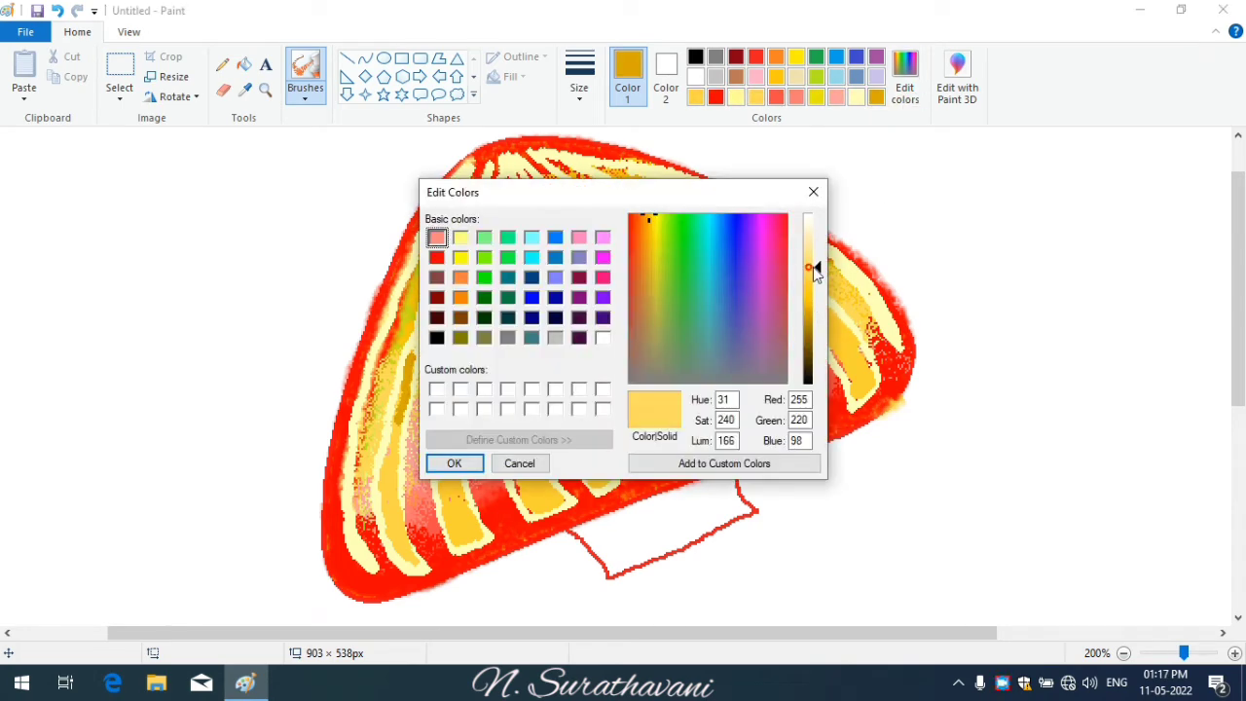
{"action": "left_click", "coordinate": [448, 461]}
{"action": "left_click_drag", "start_coordinate": [409, 558], "coordinate": [394, 516]}
{"action": "left_click_drag", "start_coordinate": [470, 533], "coordinate": [458, 497]}
{"action": "mouse_move", "coordinate": [547, 496]}
{"action": "left_mouse_down"}
{"action": "mouse_move", "coordinate": [529, 462]}
{"action": "mouse_move", "coordinate": [589, 443]}
{"action": "left_mouse_up"}
{"action": "left_click_drag", "start_coordinate": [651, 457], "coordinate": [645, 425]}
{"action": "left_click_drag", "start_coordinate": [727, 431], "coordinate": [706, 394]}
{"action": "left_click_drag", "start_coordinate": [795, 407], "coordinate": [848, 339]}
- Blend grainy red into the lower gaps between the ribs and add dark gold strokes around the dome's peak
{"action": "left_click", "coordinate": [696, 96]}
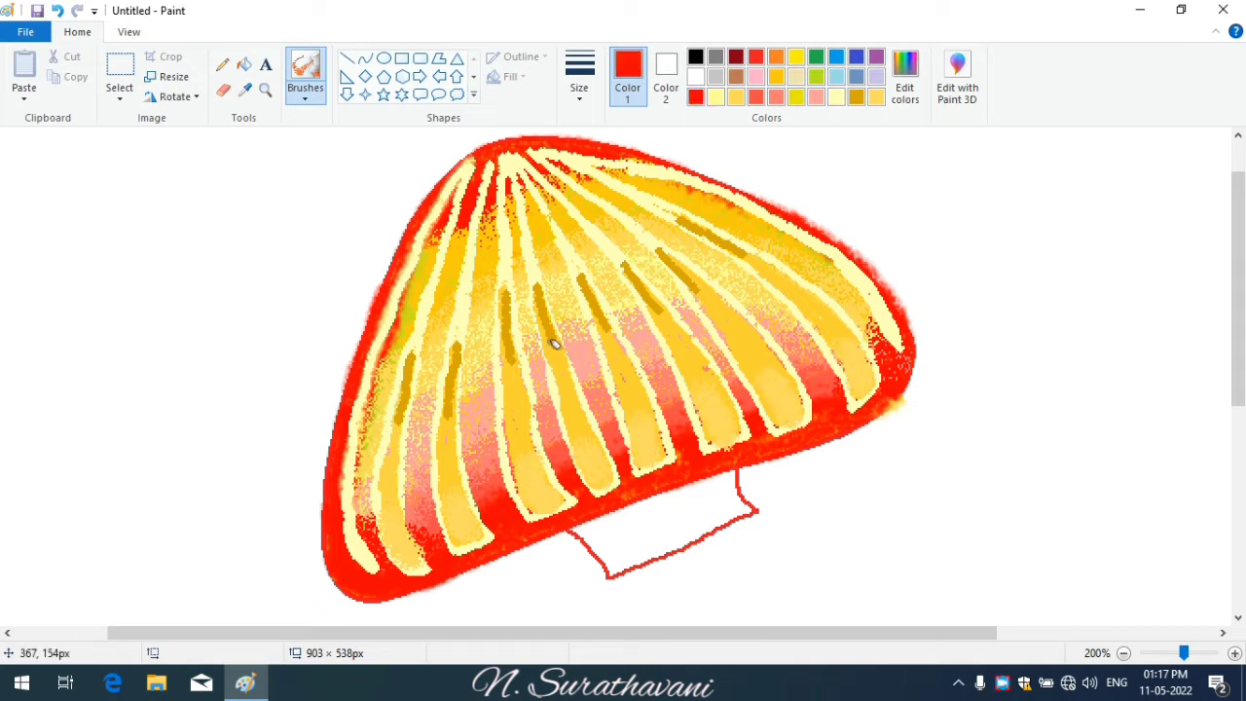
{"action": "mouse_move", "coordinate": [396, 570]}
{"action": "left_mouse_down"}
{"action": "mouse_move", "coordinate": [409, 520]}
{"action": "mouse_move", "coordinate": [484, 446]}
{"action": "mouse_move", "coordinate": [609, 428]}
{"action": "mouse_move", "coordinate": [857, 361]}
{"action": "mouse_move", "coordinate": [867, 302]}
{"action": "left_mouse_up"}
{"action": "left_click", "coordinate": [856, 96]}
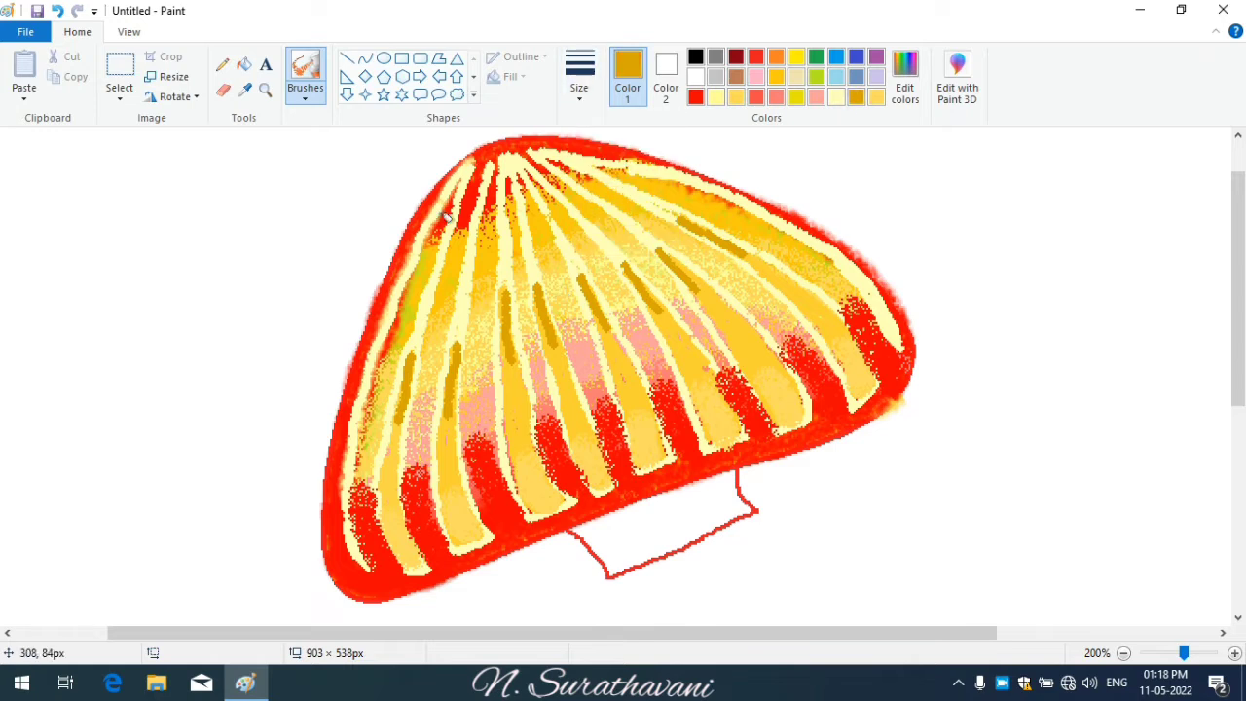
{"action": "mouse_move", "coordinate": [440, 220]}
{"action": "left_mouse_down"}
{"action": "mouse_move", "coordinate": [428, 259]}
{"action": "mouse_move", "coordinate": [451, 261]}
{"action": "left_mouse_up"}
{"action": "mouse_move", "coordinate": [488, 207]}
{"action": "left_mouse_down"}
{"action": "mouse_move", "coordinate": [486, 252]}
{"action": "mouse_move", "coordinate": [625, 191]}
{"action": "mouse_move", "coordinate": [637, 171]}
{"action": "left_mouse_up"}
- Blend grainy red over the dome's peak and place rows of large red dots along the gaps and ribs
{"action": "left_click", "coordinate": [695, 96]}
{"action": "mouse_move", "coordinate": [536, 151]}
{"action": "left_mouse_down"}
{"action": "mouse_move", "coordinate": [491, 150]}
{"action": "mouse_move", "coordinate": [546, 156]}
{"action": "left_mouse_up"}
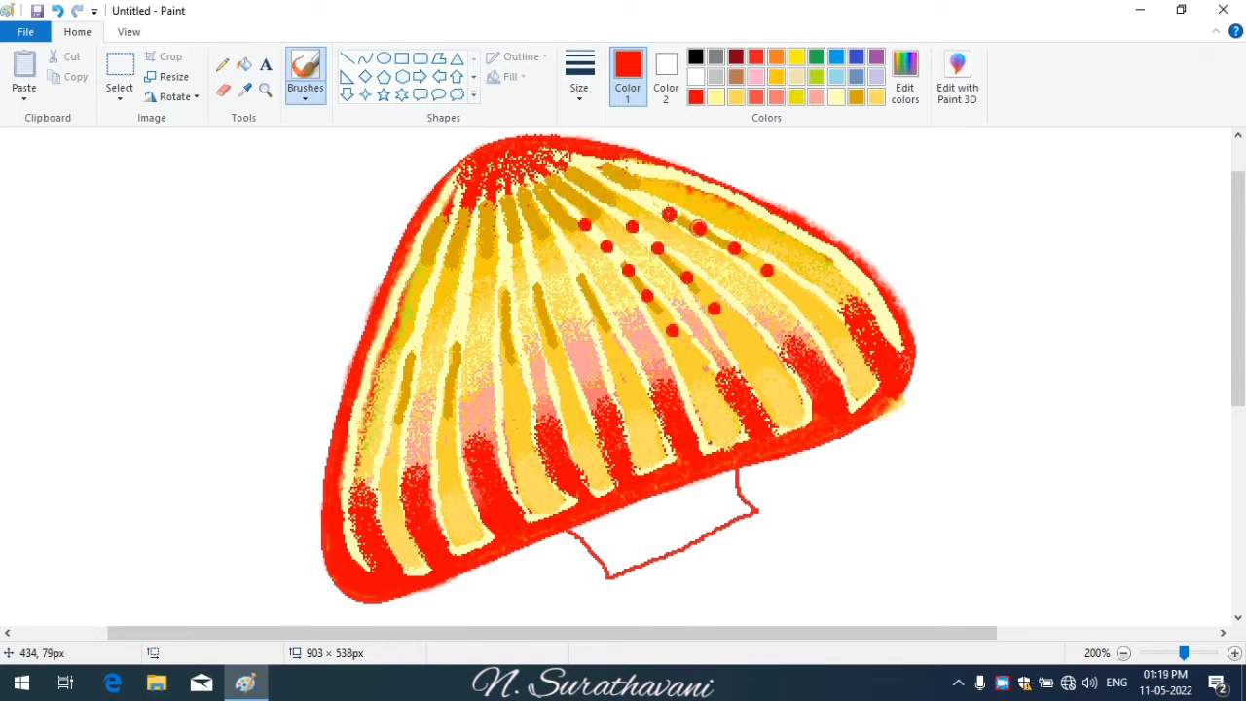
{"action": "left_click", "coordinate": [587, 293]}
{"action": "left_click", "coordinate": [569, 255]}
{"action": "left_click", "coordinate": [568, 385]}
{"action": "left_click", "coordinate": [554, 344]}
{"action": "left_click", "coordinate": [541, 307]}
{"action": "left_click", "coordinate": [532, 274]}
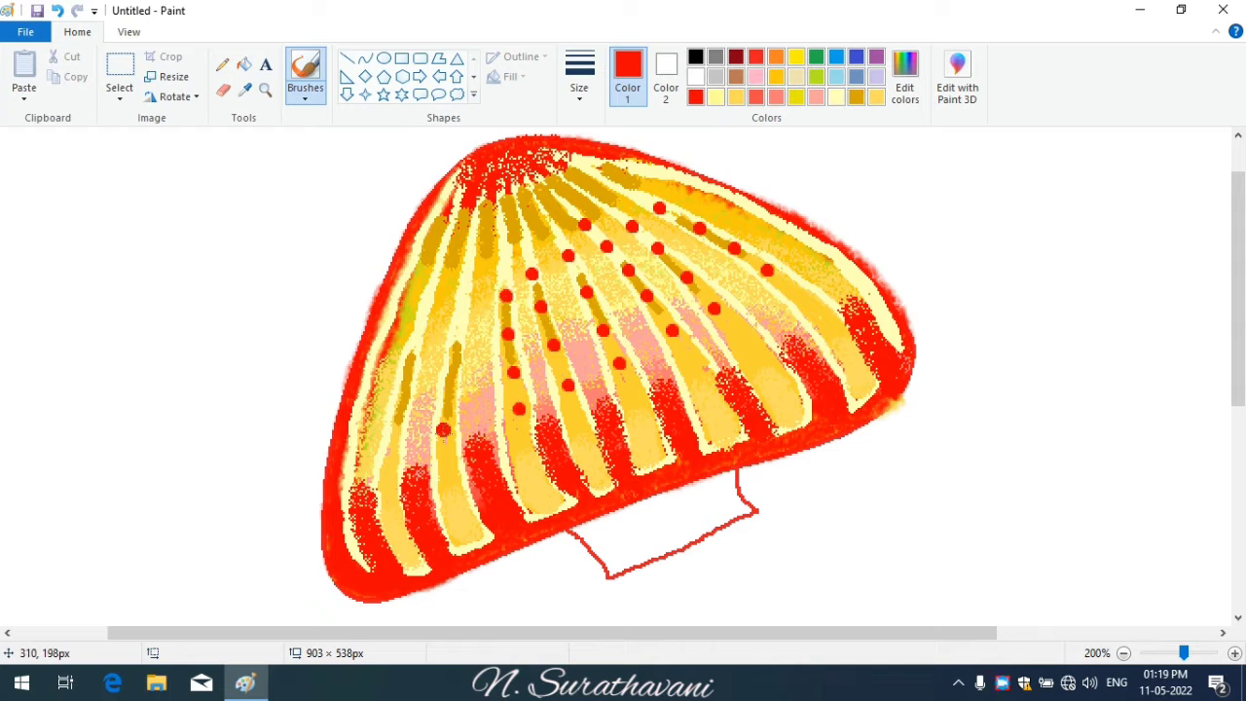
{"action": "left_click", "coordinate": [426, 312]}
{"action": "left_click", "coordinate": [436, 273]}
- Reduce the brush size and add small red dots around the peak and along the dome's left and upper right edge highlights
{"action": "left_click", "coordinate": [580, 78]}
{"action": "left_click", "coordinate": [623, 176]}
{"action": "left_click", "coordinate": [521, 234]}
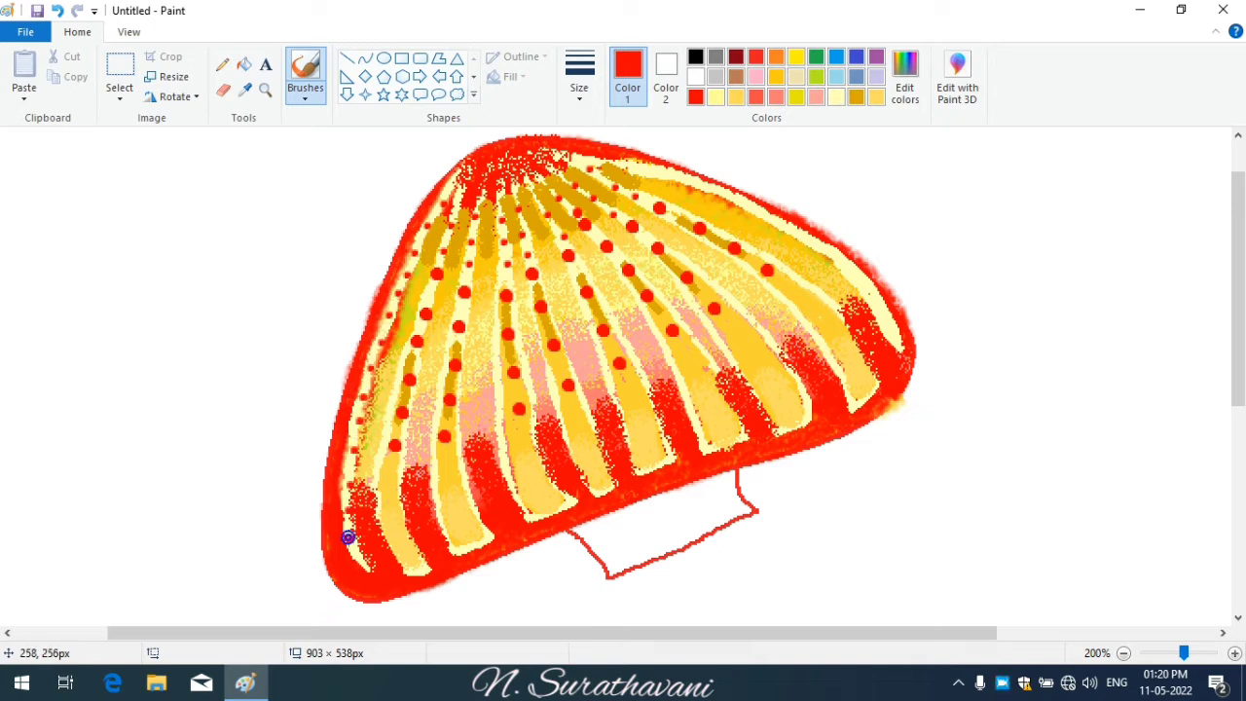
{"action": "left_click", "coordinate": [746, 203]}
{"action": "left_click", "coordinate": [769, 210]}
{"action": "left_click", "coordinate": [790, 229]}
{"action": "left_click", "coordinate": [814, 244]}
{"action": "left_click", "coordinate": [835, 255]}
{"action": "left_click", "coordinate": [864, 284]}
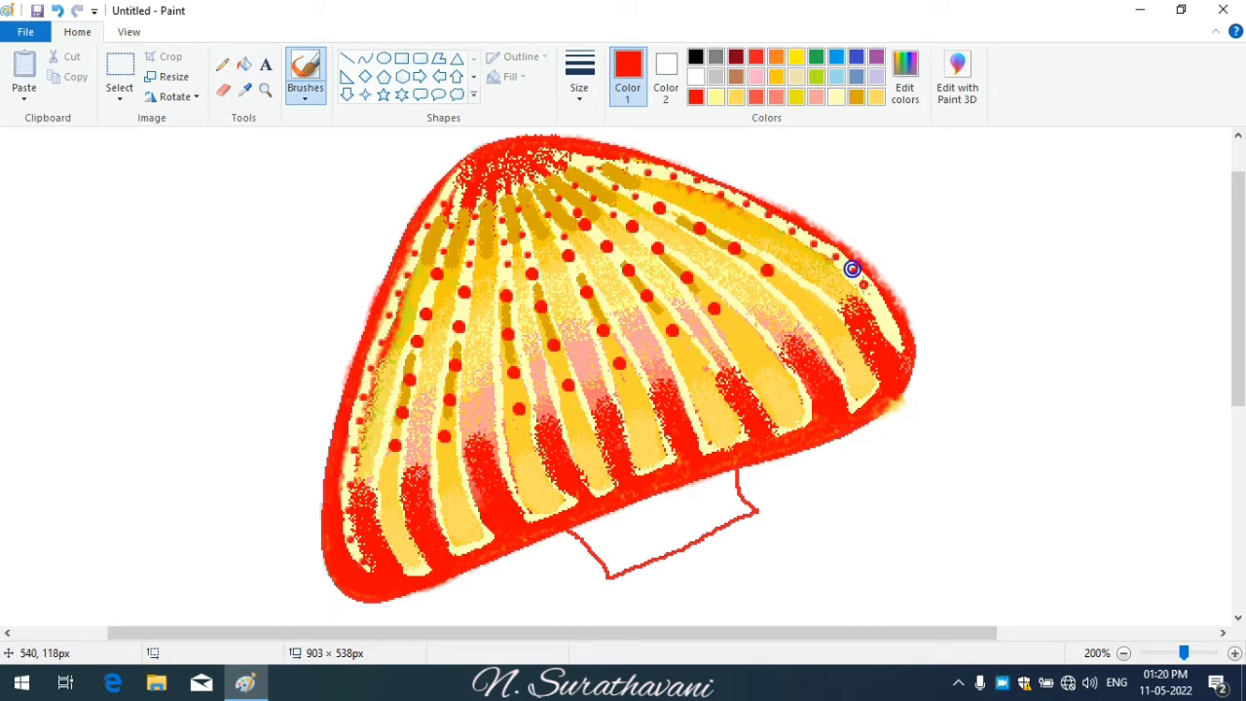
- Fill the collar below the dome with red, mix a darker red and spray it over the collar with the Airbrush
{"action": "left_click", "coordinate": [243, 65]}
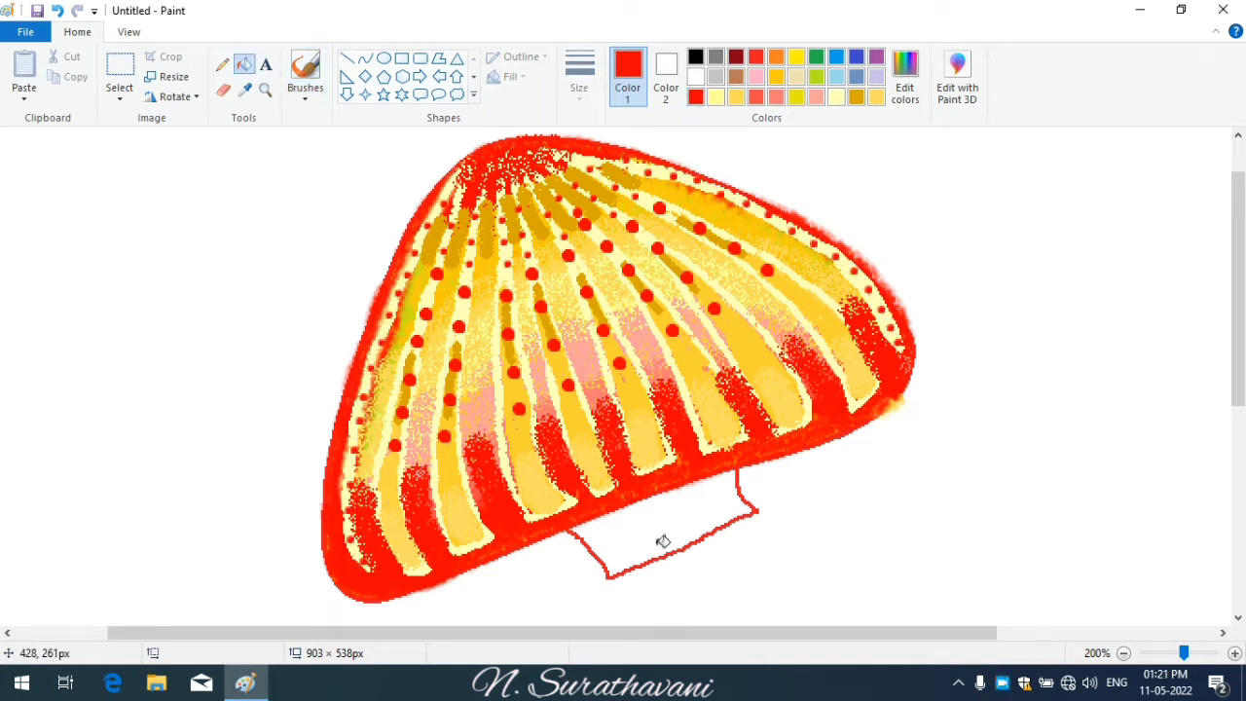
{"action": "left_click", "coordinate": [659, 536]}
{"action": "left_click", "coordinate": [905, 78]}
{"action": "left_click", "coordinate": [818, 321]}
{"action": "left_click", "coordinate": [471, 468]}
{"action": "left_click", "coordinate": [306, 94]}
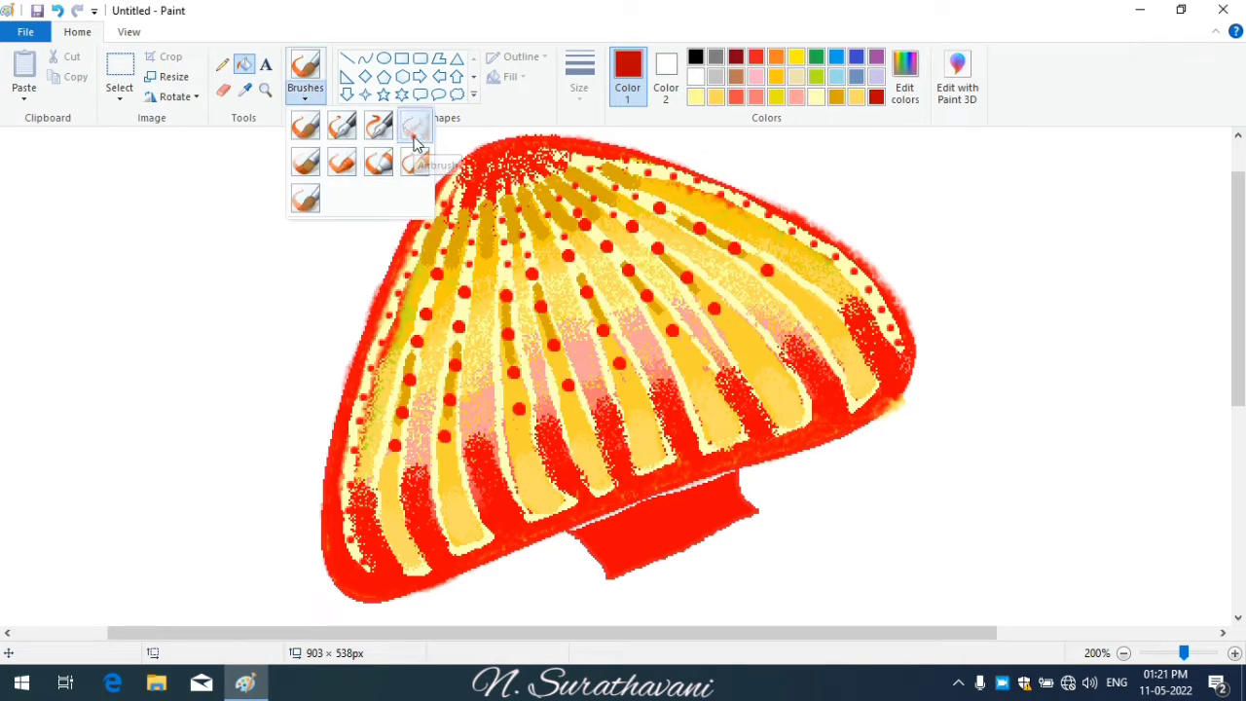
{"action": "left_click", "coordinate": [413, 133]}
{"action": "mouse_move", "coordinate": [721, 495]}
{"action": "left_mouse_down"}
{"action": "mouse_move", "coordinate": [619, 518]}
{"action": "mouse_move", "coordinate": [709, 486]}
{"action": "left_mouse_up"}
- Paint curved light gold stripes across the collar and highlight them with pale yellow strokes
{"action": "left_click", "coordinate": [856, 96]}
{"action": "left_click", "coordinate": [313, 99]}
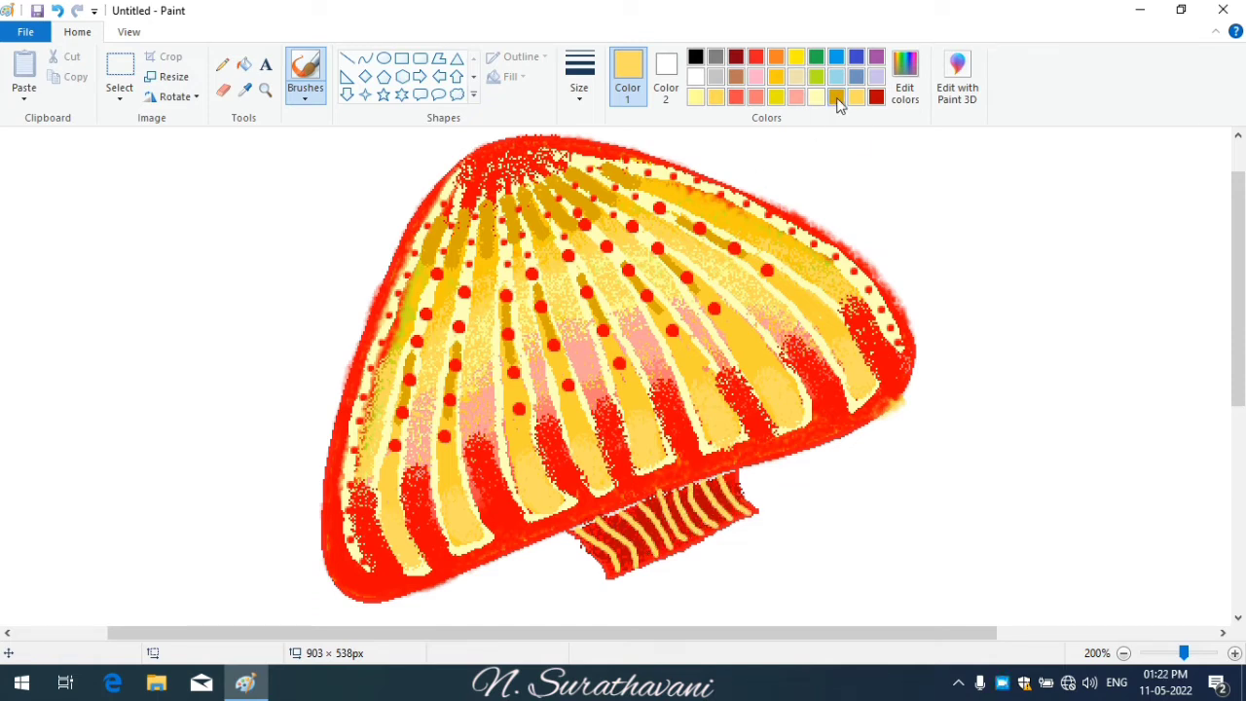
{"action": "left_click", "coordinate": [696, 97]}
{"action": "left_click", "coordinate": [579, 78]}
{"action": "left_click", "coordinate": [623, 173]}
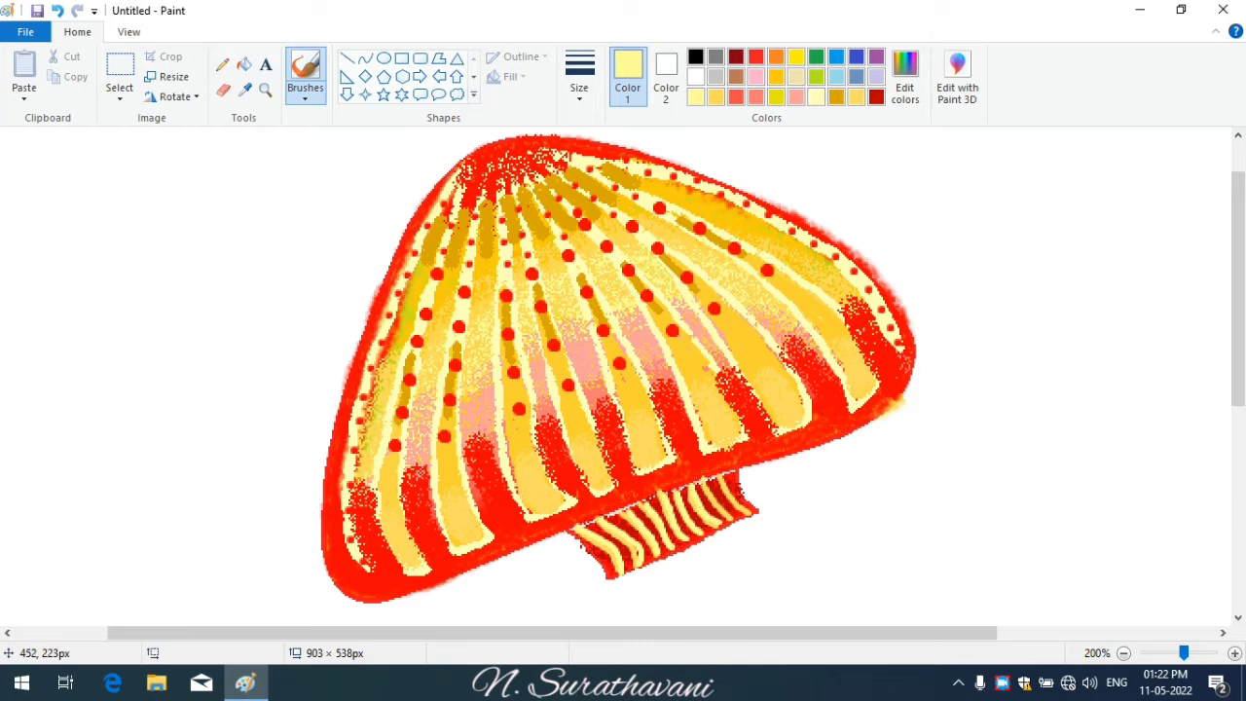
- Choose pure red (RGB 255, 0, 0) and retouch the collar's outline and its joint with the dome
{"action": "left_click", "coordinate": [905, 78]}
{"action": "left_click", "coordinate": [437, 262]}
{"action": "left_click", "coordinate": [454, 462]}
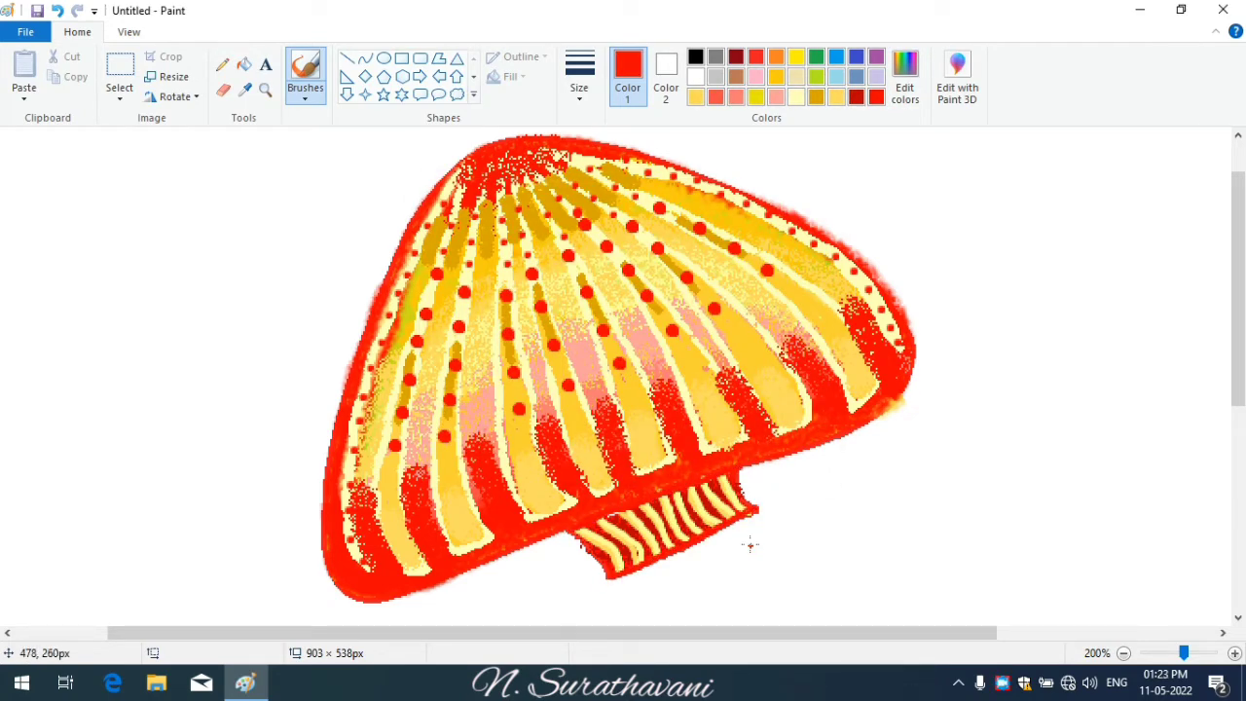
- Choose a bright pink and sketch long wavy tentacle outlines hanging from the collar with the Pencil, undoing a misdrawn line
{"action": "scroll", "coordinate": [1166, 410], "scroll_direction": "down", "scroll_amount": 5}
{"action": "left_click", "coordinate": [129, 31]}
{"action": "left_click", "coordinate": [62, 70]}
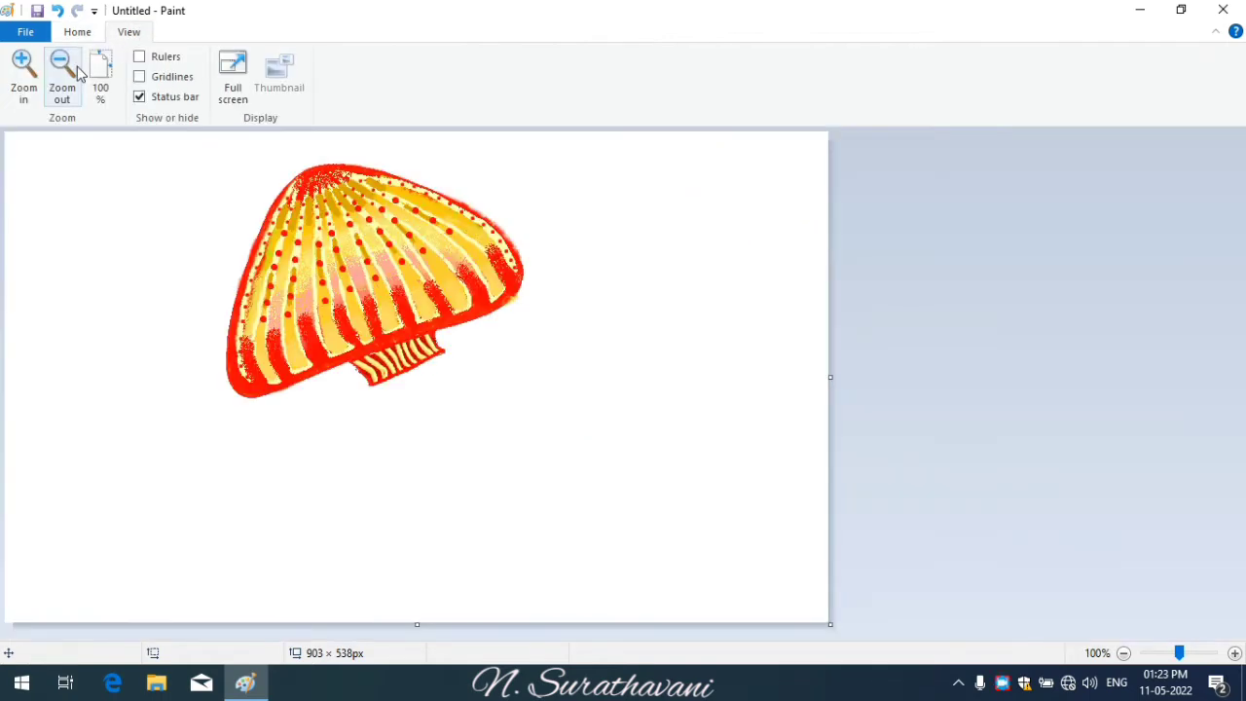
{"action": "left_click", "coordinate": [78, 33]}
{"action": "left_click", "coordinate": [905, 78]}
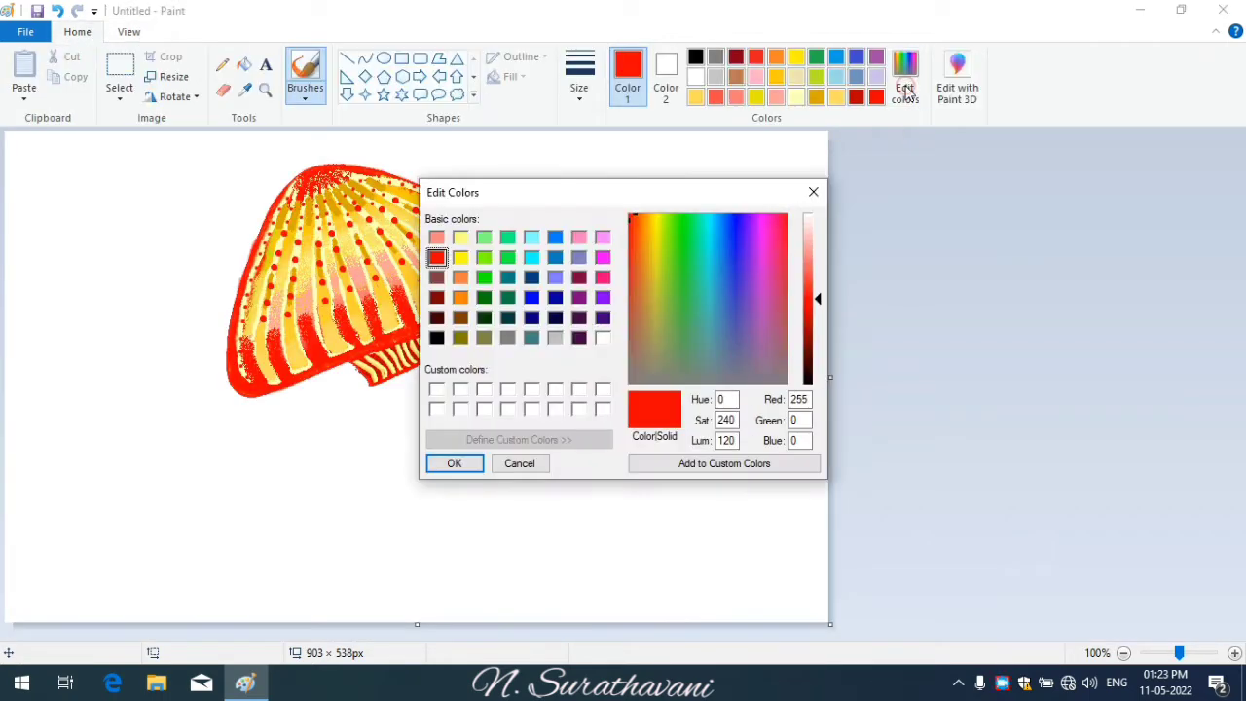
{"action": "left_click", "coordinate": [810, 244]}
{"action": "left_click", "coordinate": [602, 278]}
{"action": "left_click", "coordinate": [453, 463]}
{"action": "left_click", "coordinate": [222, 63]}
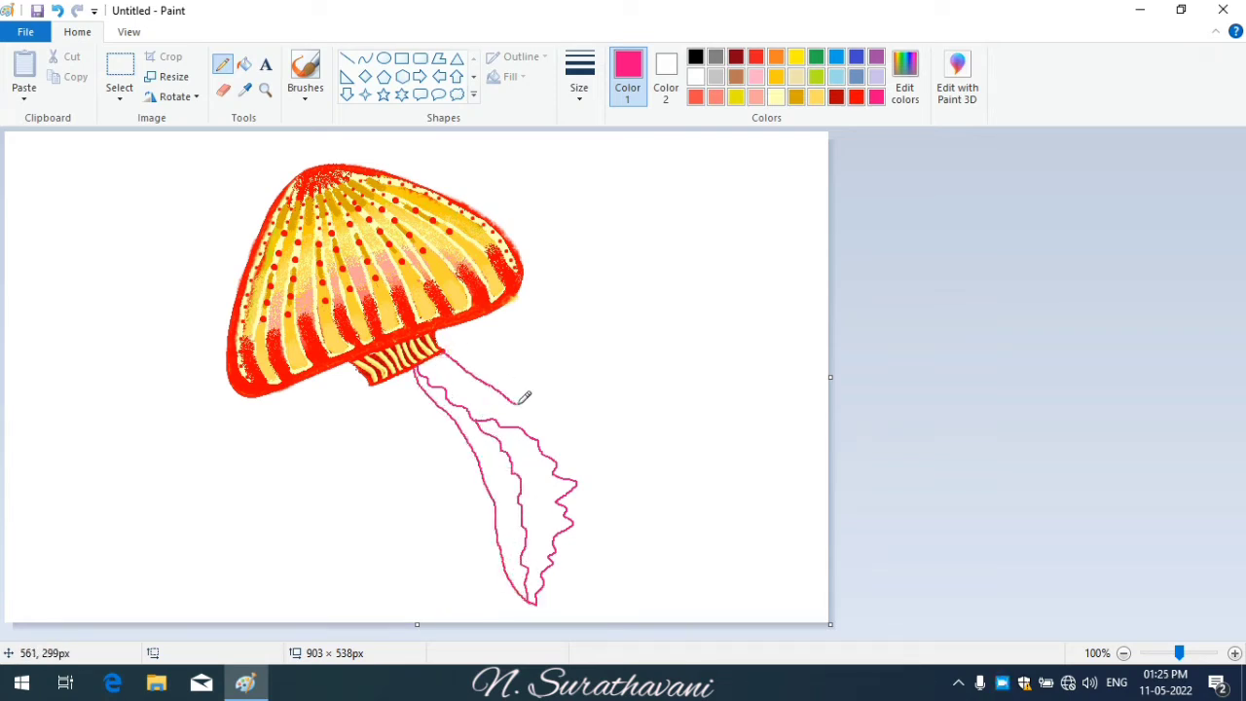
{"action": "key", "text": "ctrl+z"}
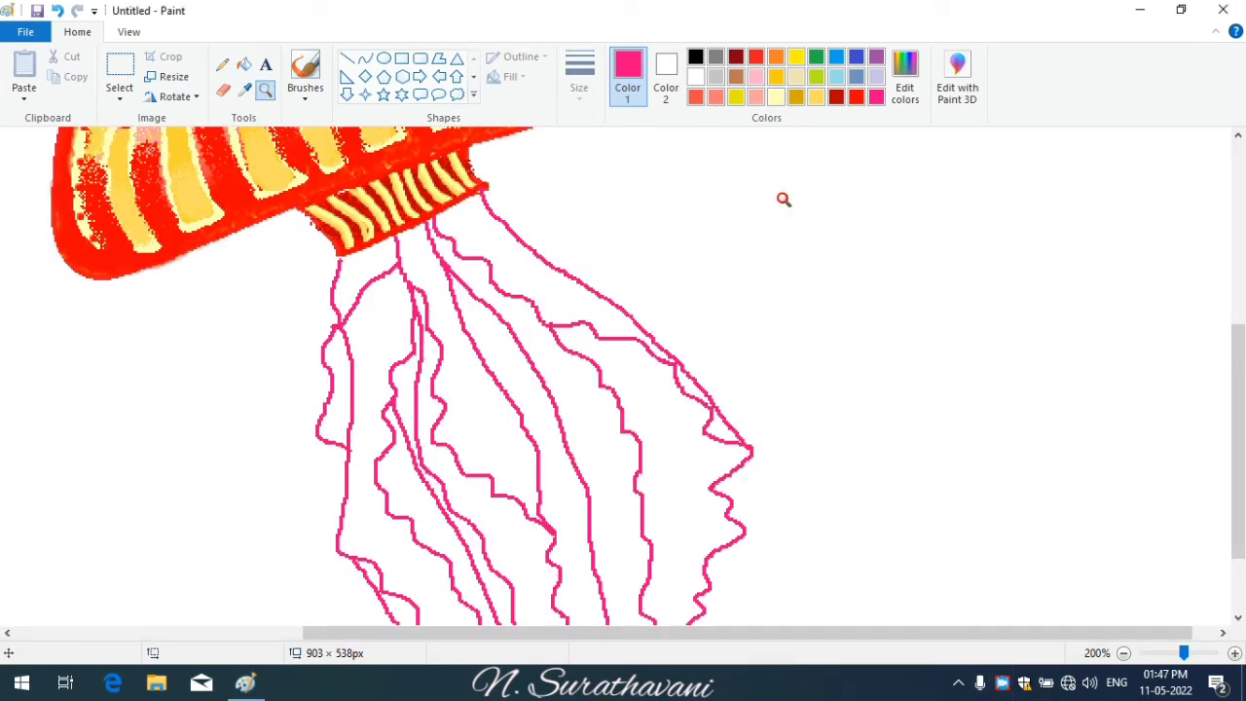
- Fill the main tentacle sections with light pink
{"action": "scroll", "coordinate": [784, 200], "scroll_direction": "down", "scroll_amount": 1}
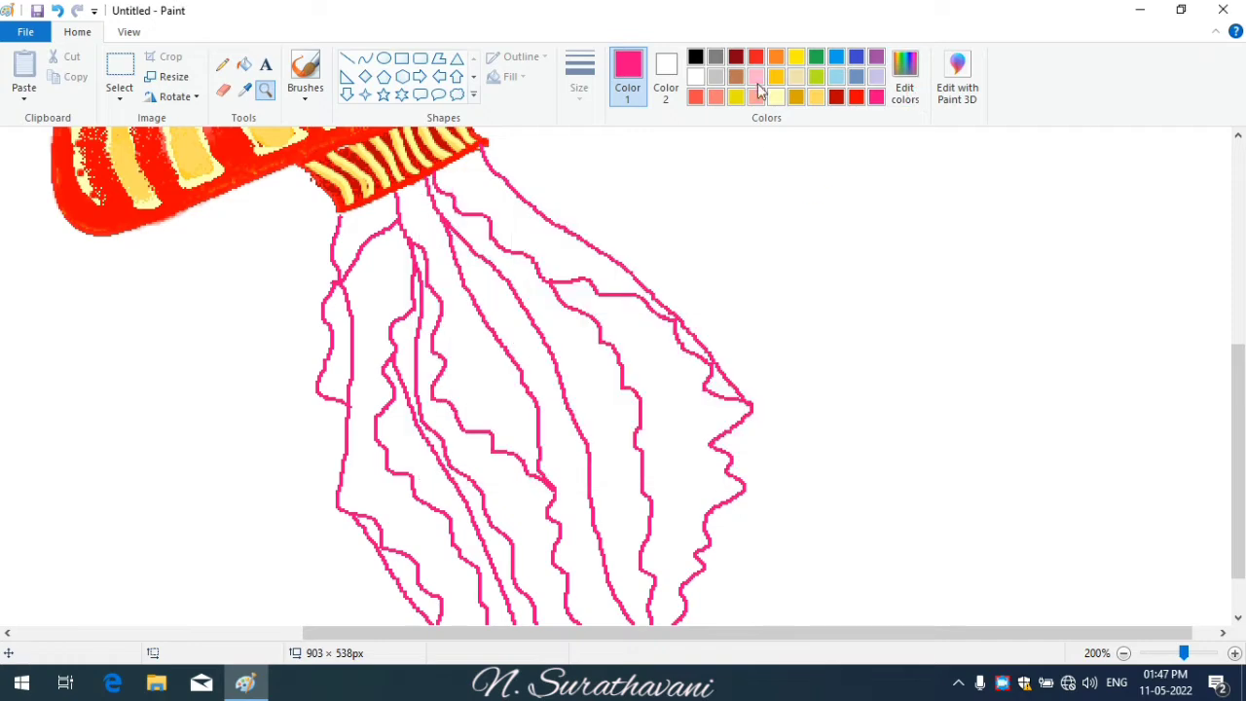
{"action": "left_click", "coordinate": [756, 80]}
{"action": "left_click", "coordinate": [244, 64]}
{"action": "left_click", "coordinate": [603, 264]}
{"action": "left_click", "coordinate": [681, 458]}
{"action": "left_click", "coordinate": [495, 359]}
{"action": "left_click", "coordinate": [427, 362]}
{"action": "left_click", "coordinate": [365, 292]}
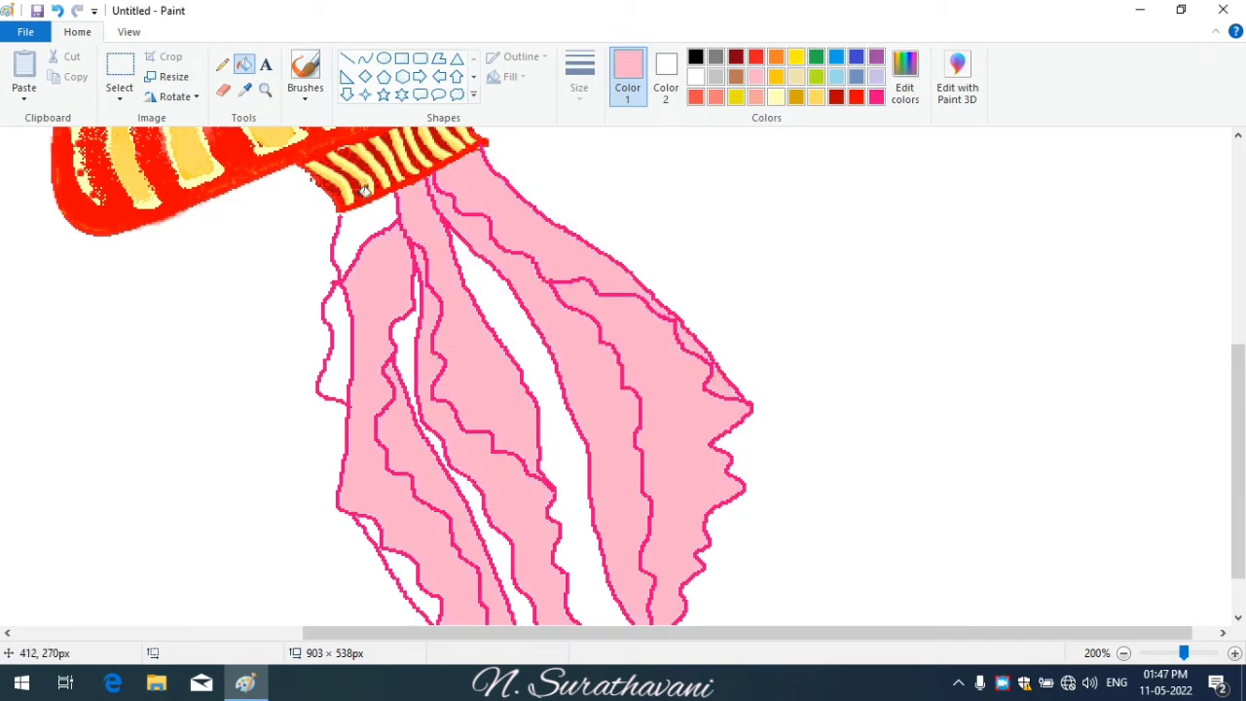
- Close the gap in the outline under the collar and fill the remaining left tentacle sections with light pink
{"action": "left_click", "coordinate": [223, 64]}
{"action": "left_click", "coordinate": [243, 64]}
{"action": "left_click", "coordinate": [366, 229]}
{"action": "left_click", "coordinate": [335, 298]}
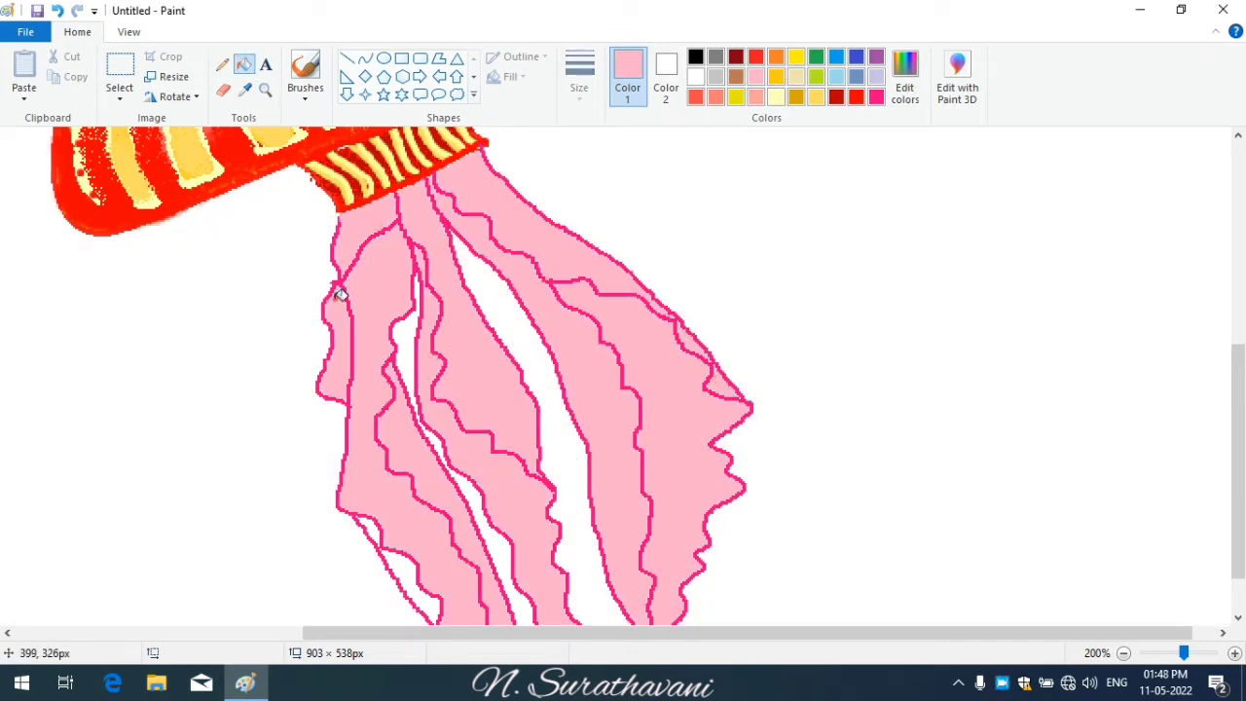
{"action": "left_click", "coordinate": [411, 585]}
{"action": "left_click", "coordinate": [370, 530]}
{"action": "mouse_move", "coordinate": [1241, 417]}
{"action": "left_mouse_down"}
{"action": "mouse_move", "coordinate": [1240, 457]}
{"action": "mouse_move", "coordinate": [1243, 423]}
{"action": "left_mouse_up"}
- Mix a dark crimson, switch to the Marker brush at a smaller size and shade the rightmost tentacle's outer edge
{"action": "left_click", "coordinate": [905, 77]}
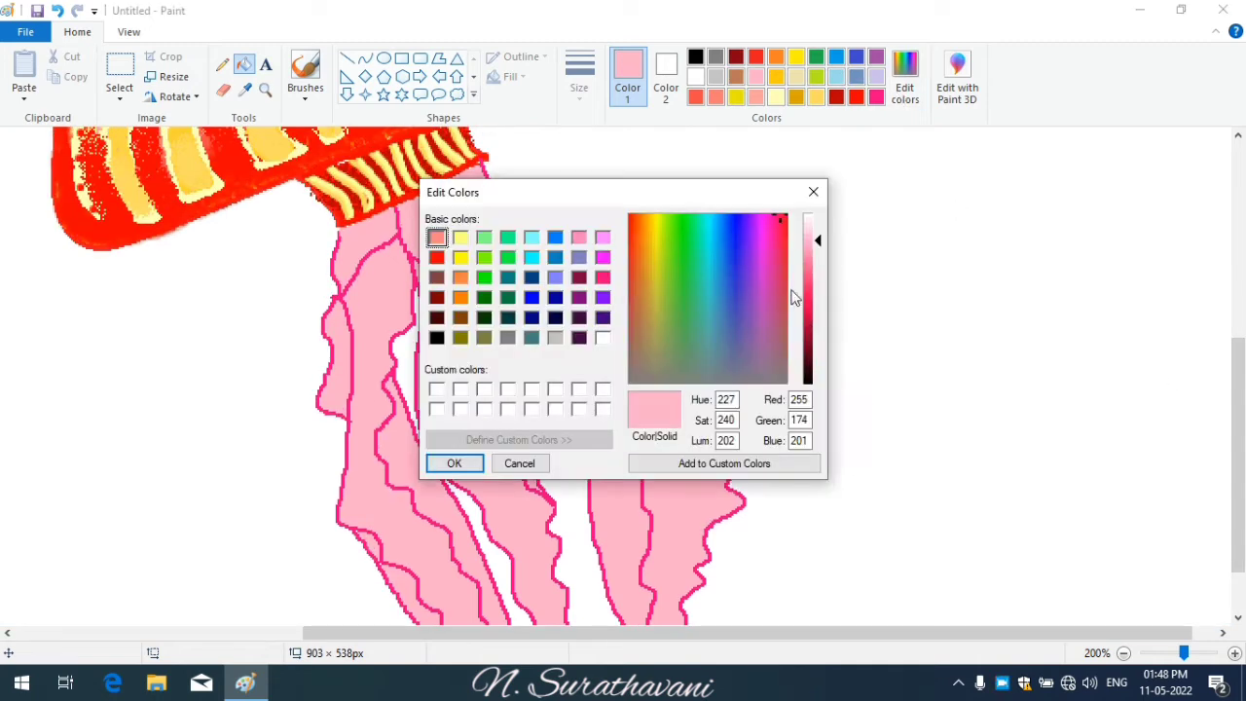
{"action": "left_click", "coordinate": [816, 323]}
{"action": "left_click", "coordinate": [454, 463]}
{"action": "left_click", "coordinate": [308, 93]}
{"action": "left_click", "coordinate": [378, 161]}
{"action": "left_click", "coordinate": [584, 86]}
{"action": "left_click", "coordinate": [613, 164]}
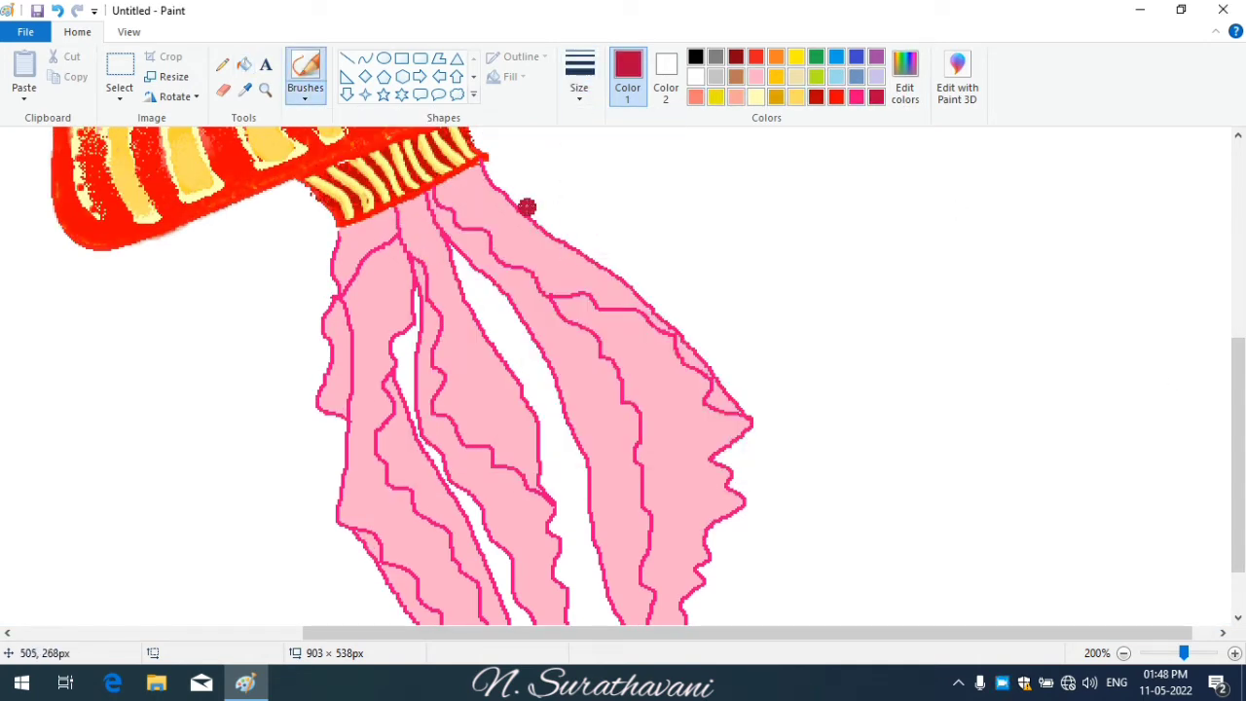
{"action": "mouse_move", "coordinate": [508, 212]}
{"action": "left_mouse_down"}
{"action": "mouse_move", "coordinate": [473, 167]}
{"action": "mouse_move", "coordinate": [582, 266]}
{"action": "mouse_move", "coordinate": [516, 222]}
{"action": "left_mouse_up"}
{"action": "left_click", "coordinate": [580, 88]}
{"action": "left_click", "coordinate": [593, 168]}
{"action": "mouse_move", "coordinate": [592, 257]}
{"action": "left_mouse_down"}
{"action": "mouse_move", "coordinate": [738, 409]}
{"action": "mouse_move", "coordinate": [708, 364]}
{"action": "left_mouse_up"}
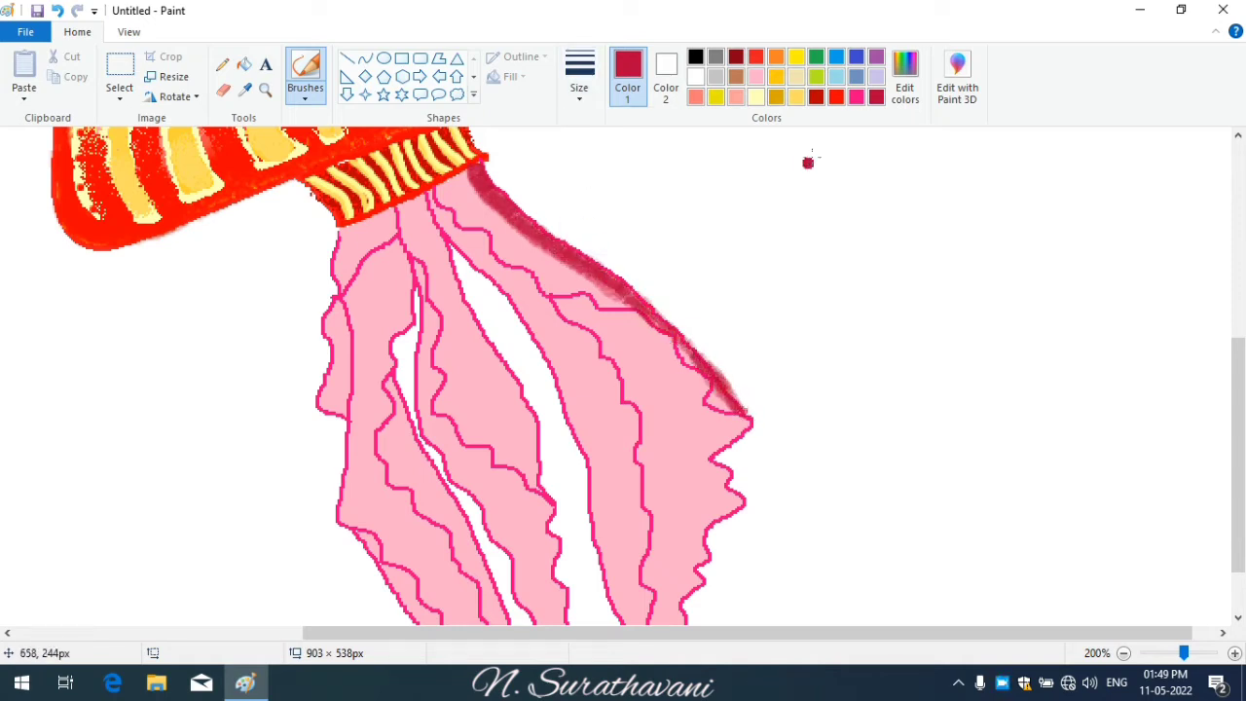
- Mix a brighter crimson and a pinkish red, and blend both along the inner side of the rightmost tentacle's dark outer edge
{"action": "left_click", "coordinate": [905, 73]}
{"action": "left_click", "coordinate": [451, 462]}
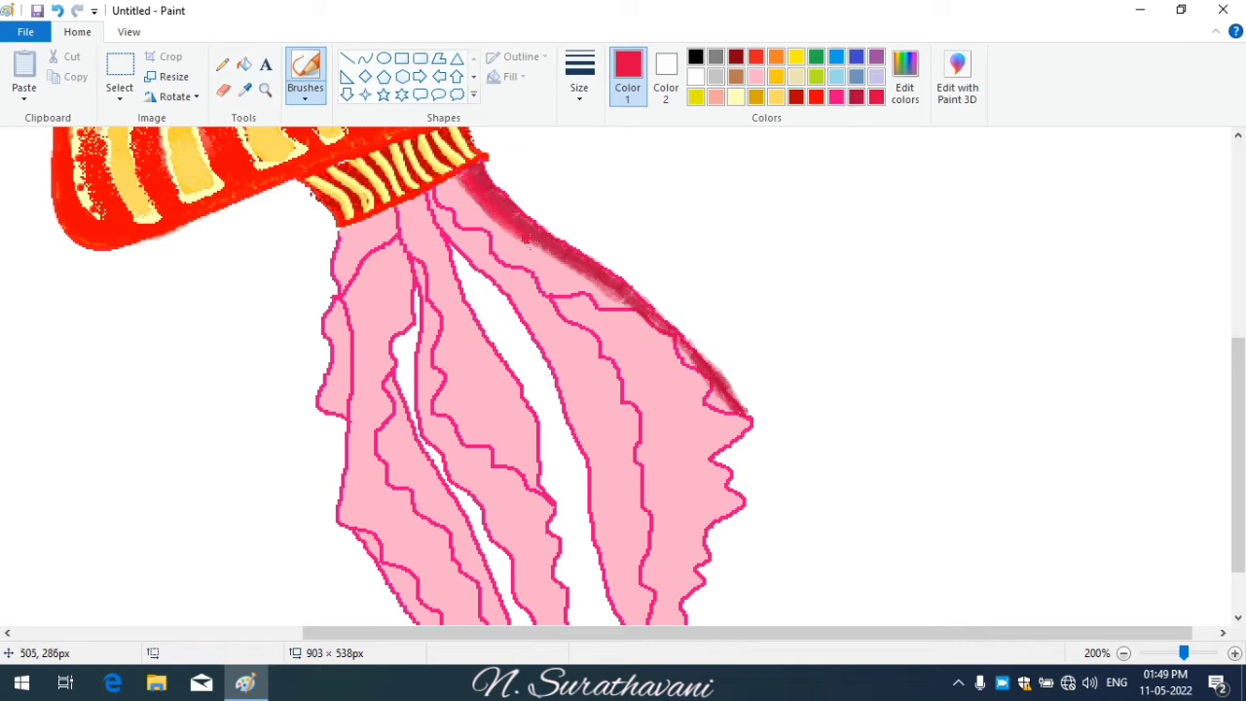
{"action": "left_click_drag", "start_coordinate": [527, 239], "coordinate": [596, 288]}
{"action": "left_click", "coordinate": [904, 73]}
{"action": "left_click", "coordinate": [450, 461]}
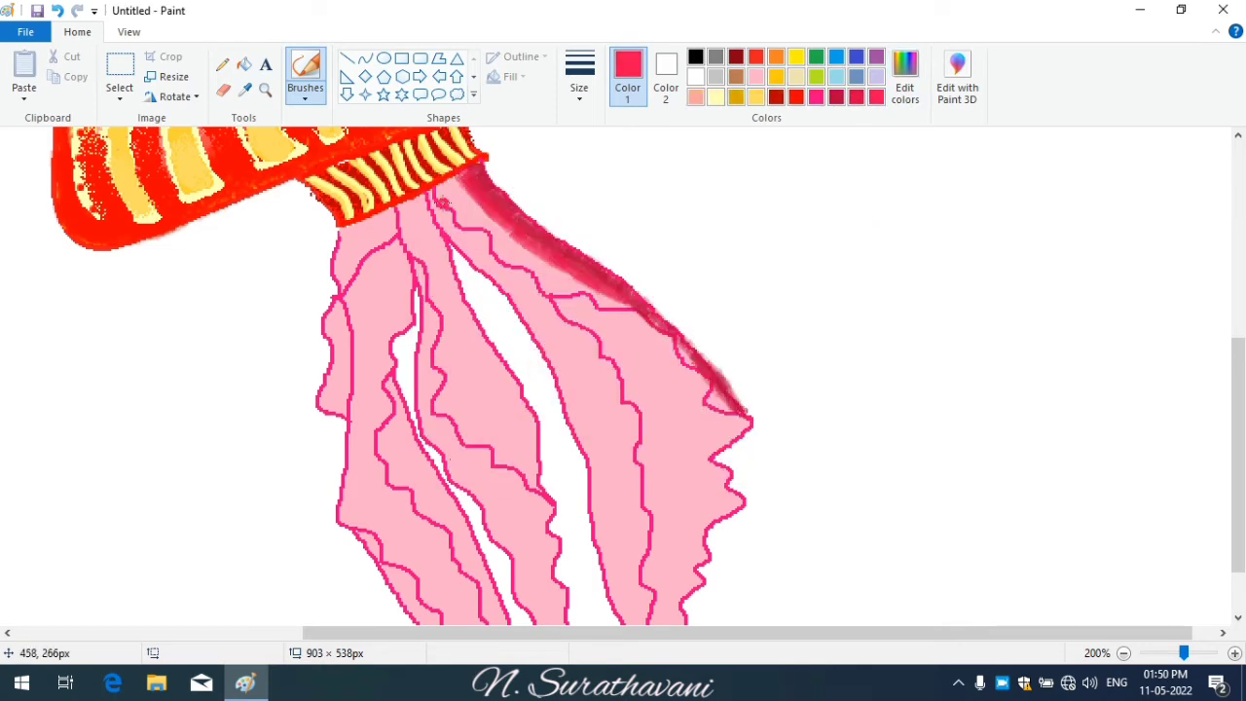
{"action": "left_click_drag", "start_coordinate": [469, 207], "coordinate": [543, 262]}
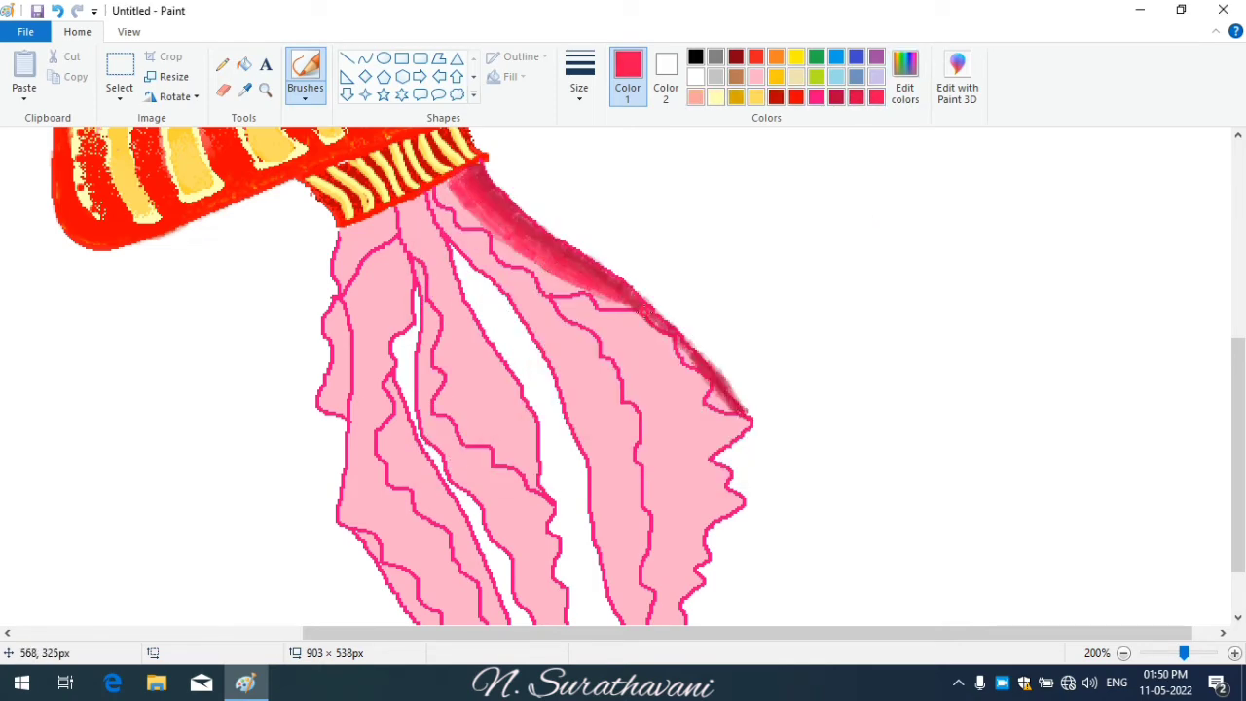
- Mix a medium pink and soften the rightmost tentacle's upper shading with it down toward the pointed tip
{"action": "left_click", "coordinate": [905, 73]}
{"action": "left_click", "coordinate": [816, 281]}
{"action": "left_click", "coordinate": [450, 461]}
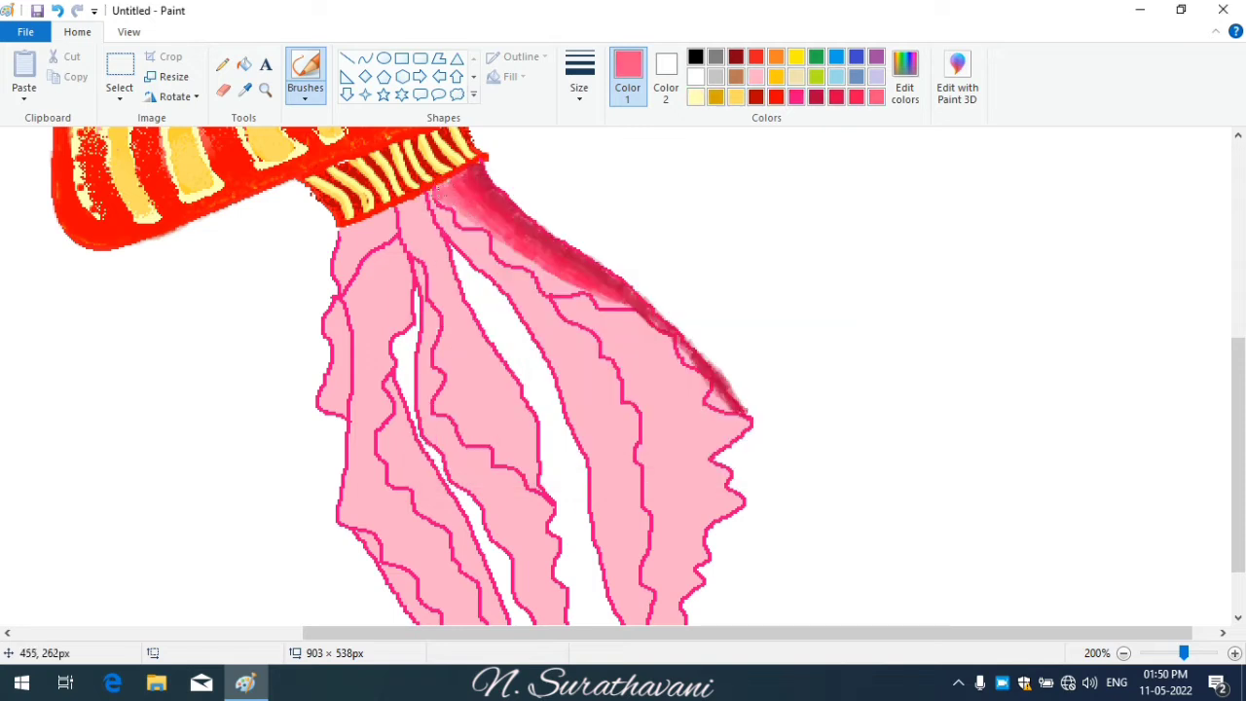
{"action": "left_click_drag", "start_coordinate": [596, 293], "coordinate": [680, 364]}
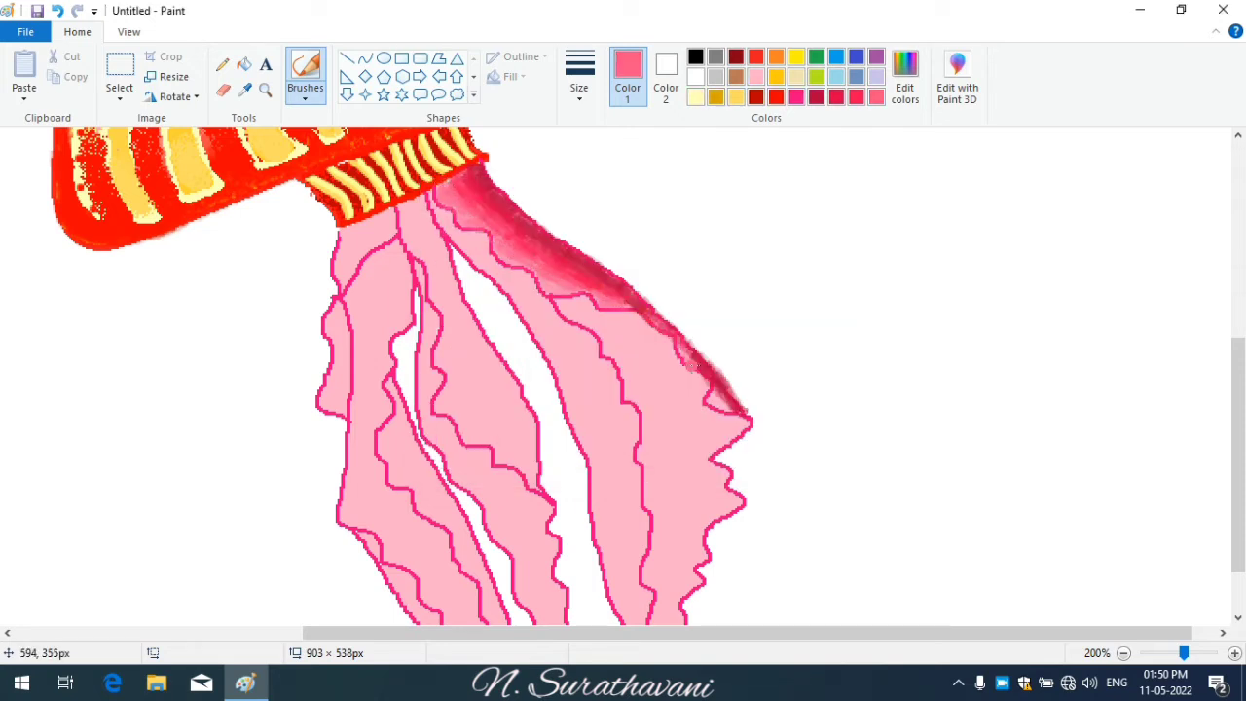
- Shade the jagged outer edge of the rightmost tentacle's lower fold in dark crimson with the second-thickest brush size
{"action": "left_click", "coordinate": [816, 96]}
{"action": "left_click", "coordinate": [580, 73]}
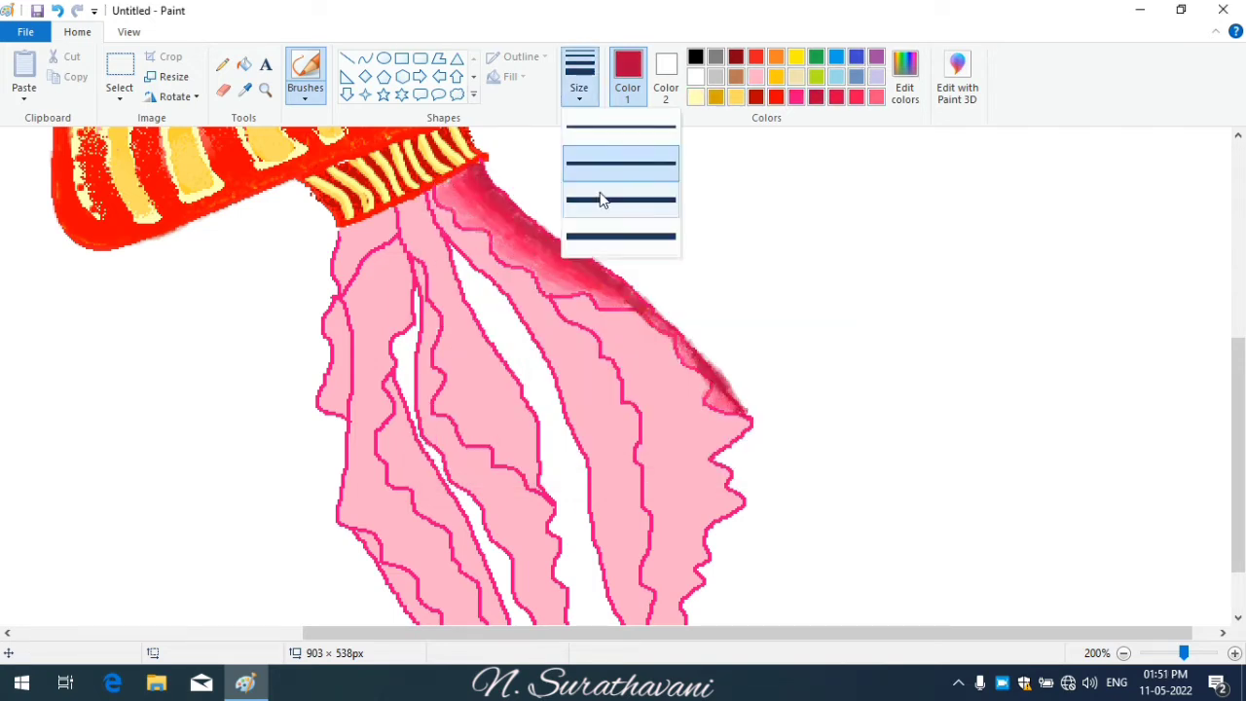
{"action": "left_click", "coordinate": [589, 198]}
{"action": "mouse_move", "coordinate": [553, 297]}
{"action": "left_mouse_down"}
{"action": "mouse_move", "coordinate": [660, 339]}
{"action": "mouse_move", "coordinate": [702, 404]}
{"action": "mouse_move", "coordinate": [649, 326]}
{"action": "mouse_move", "coordinate": [621, 315]}
{"action": "mouse_move", "coordinate": [742, 426]}
{"action": "left_mouse_up"}
{"action": "left_click_drag", "start_coordinate": [1238, 494], "coordinate": [1238, 533]}
{"action": "mouse_move", "coordinate": [668, 579]}
{"action": "left_mouse_down"}
{"action": "mouse_move", "coordinate": [745, 342]}
{"action": "mouse_move", "coordinate": [663, 572]}
{"action": "left_mouse_up"}
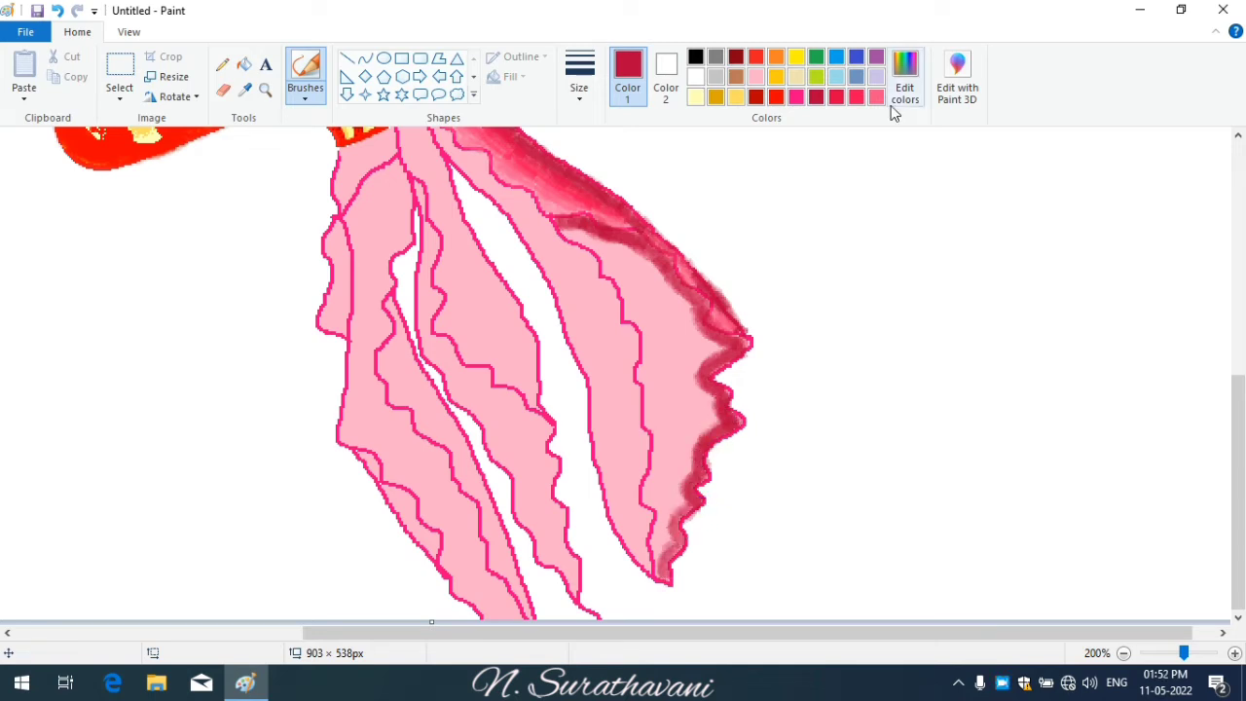
- Fill the rightmost tentacle's lower fold with dark crimson outside and bright crimson toward its wavy inner outline
{"action": "left_click", "coordinate": [837, 96]}
{"action": "mouse_move", "coordinate": [574, 230]}
{"action": "left_mouse_down"}
{"action": "mouse_move", "coordinate": [668, 288]}
{"action": "mouse_move", "coordinate": [689, 318]}
{"action": "left_mouse_up"}
{"action": "left_click", "coordinate": [817, 95]}
{"action": "mouse_move", "coordinate": [638, 251]}
{"action": "left_mouse_down"}
{"action": "mouse_move", "coordinate": [716, 350]}
{"action": "mouse_move", "coordinate": [695, 375]}
{"action": "mouse_move", "coordinate": [666, 526]}
{"action": "mouse_move", "coordinate": [672, 375]}
{"action": "mouse_move", "coordinate": [697, 448]}
{"action": "mouse_move", "coordinate": [695, 399]}
{"action": "mouse_move", "coordinate": [635, 261]}
{"action": "mouse_move", "coordinate": [701, 422]}
{"action": "left_mouse_up"}
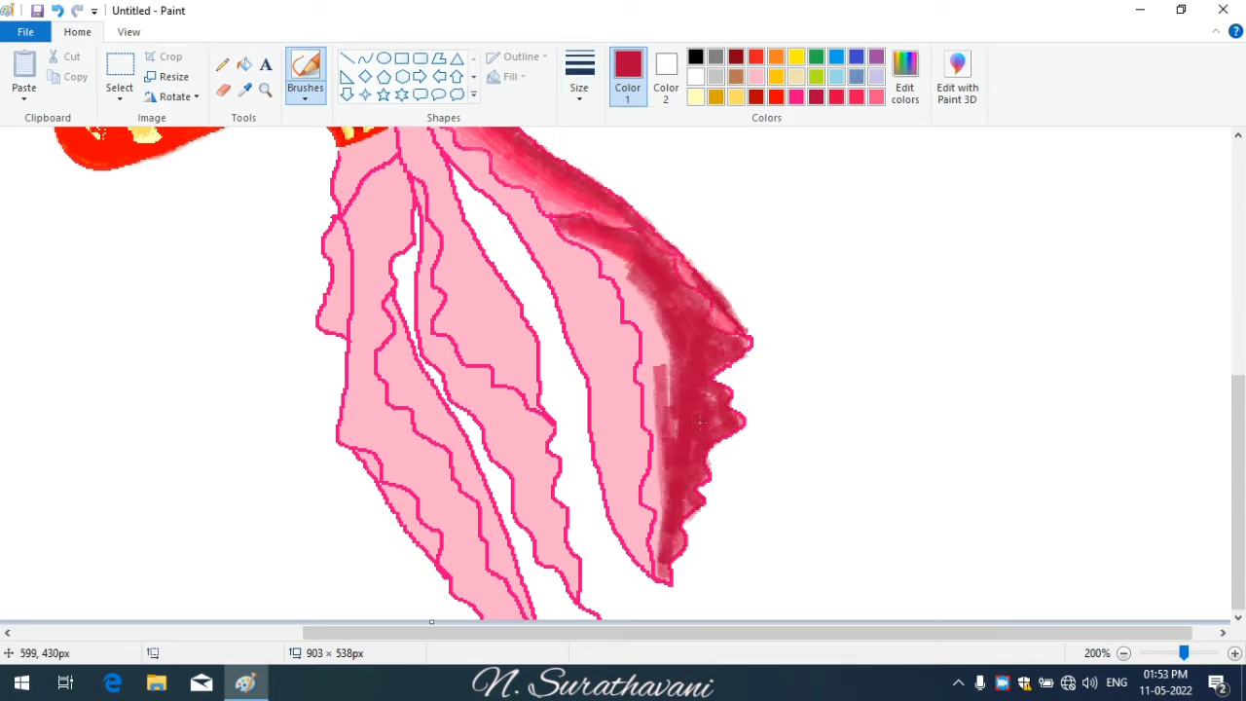
{"action": "left_click", "coordinate": [835, 96]}
{"action": "mouse_move", "coordinate": [570, 234]}
{"action": "left_mouse_down"}
{"action": "mouse_move", "coordinate": [636, 294]}
{"action": "mouse_move", "coordinate": [646, 284]}
{"action": "mouse_move", "coordinate": [676, 450]}
{"action": "mouse_move", "coordinate": [655, 395]}
{"action": "mouse_move", "coordinate": [656, 508]}
{"action": "mouse_move", "coordinate": [667, 482]}
{"action": "mouse_move", "coordinate": [655, 531]}
{"action": "mouse_move", "coordinate": [655, 430]}
{"action": "mouse_move", "coordinate": [617, 276]}
{"action": "left_mouse_up"}
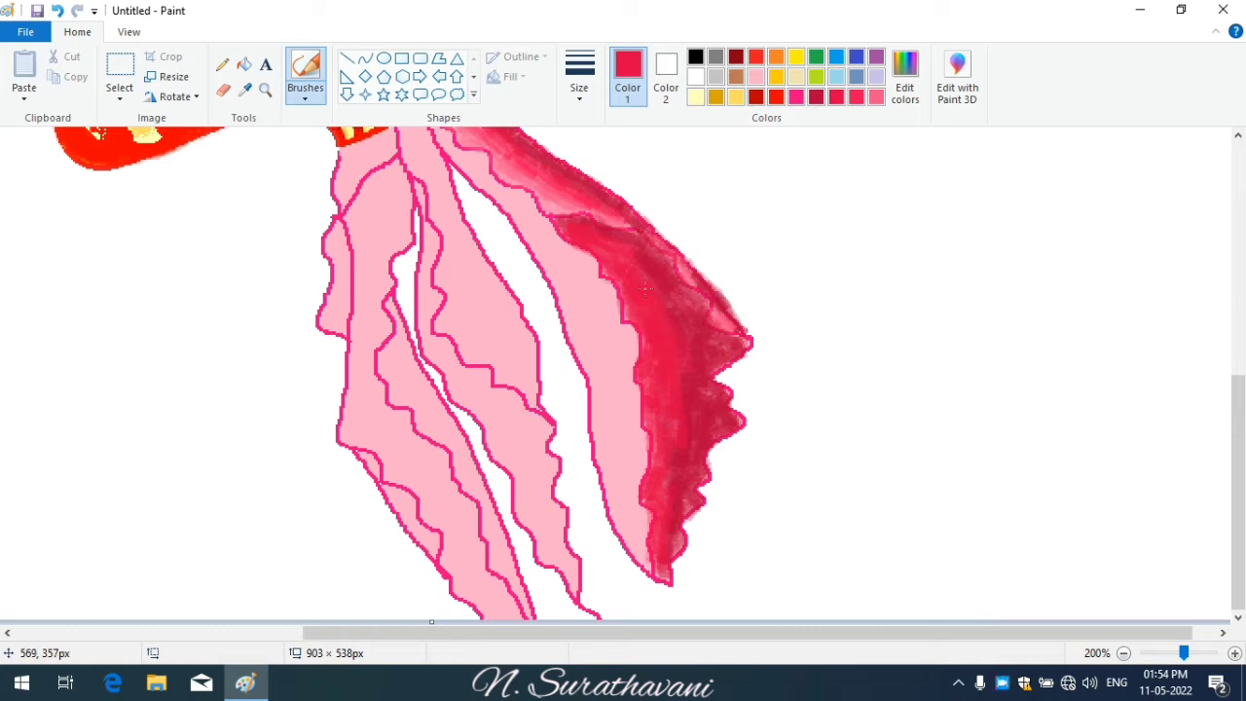
- Highlight the strip above the rightmost tentacle's lower fold with light pink
{"action": "left_click", "coordinate": [756, 77]}
{"action": "mouse_move", "coordinate": [560, 202]}
{"action": "left_mouse_down"}
{"action": "mouse_move", "coordinate": [647, 228]}
{"action": "mouse_move", "coordinate": [732, 330]}
{"action": "mouse_move", "coordinate": [623, 222]}
{"action": "left_mouse_up"}
{"action": "scroll", "coordinate": [967, 181], "scroll_direction": "up", "scroll_amount": 1}
- Shade the rightmost tentacle's inner edge from the collar to the tip in dark crimson, finishing with the thickest brush size
{"action": "left_click", "coordinate": [836, 97]}
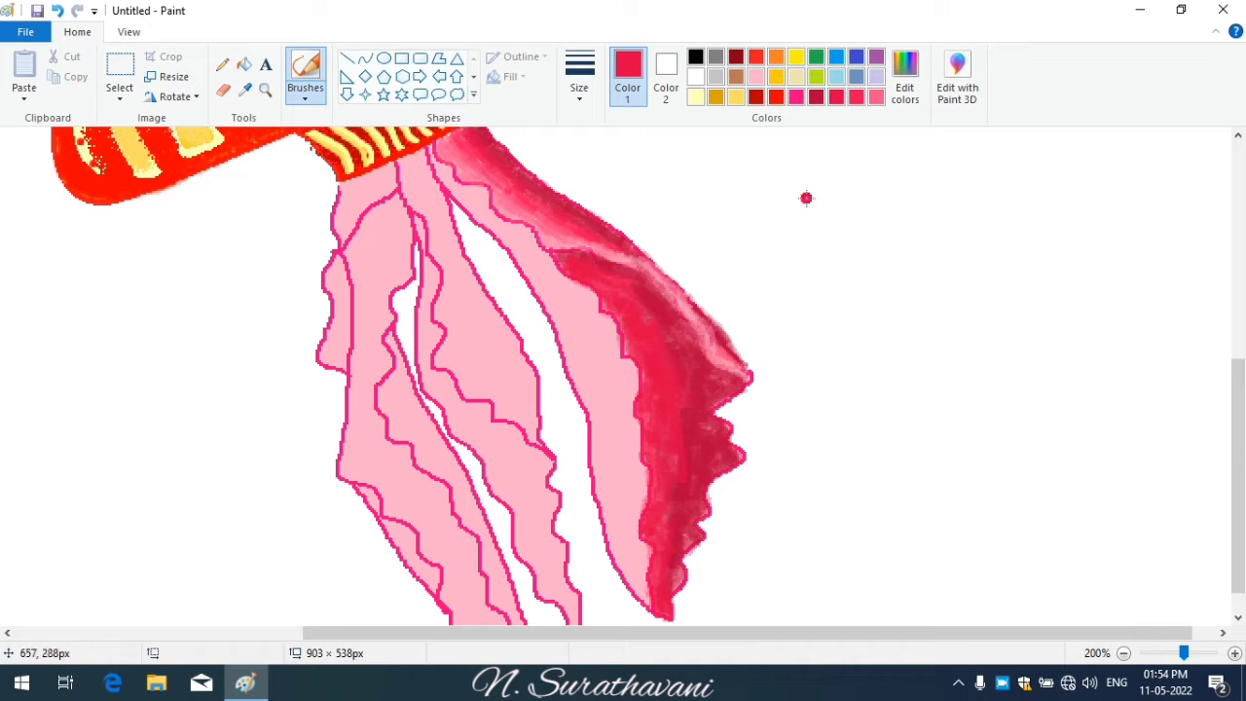
{"action": "left_click", "coordinate": [816, 98]}
{"action": "left_click_drag", "start_coordinate": [445, 178], "coordinate": [578, 358]}
{"action": "left_click", "coordinate": [579, 78]}
{"action": "left_click", "coordinate": [610, 252]}
{"action": "mouse_move", "coordinate": [506, 241]}
{"action": "left_mouse_down"}
{"action": "mouse_move", "coordinate": [571, 364]}
{"action": "mouse_move", "coordinate": [618, 534]}
{"action": "mouse_move", "coordinate": [595, 419]}
{"action": "mouse_move", "coordinate": [596, 542]}
{"action": "mouse_move", "coordinate": [633, 584]}
{"action": "left_mouse_up"}
- Blend bright crimson and pinkish red along the dark inner edge of the rightmost tentacle
{"action": "left_click", "coordinate": [839, 101]}
{"action": "mouse_move", "coordinate": [445, 166]}
{"action": "left_mouse_down"}
{"action": "mouse_move", "coordinate": [560, 286]}
{"action": "mouse_move", "coordinate": [642, 567]}
{"action": "left_mouse_up"}
{"action": "mouse_move", "coordinate": [629, 519]}
{"action": "left_mouse_down"}
{"action": "mouse_move", "coordinate": [588, 362]}
{"action": "mouse_move", "coordinate": [501, 223]}
{"action": "left_mouse_up"}
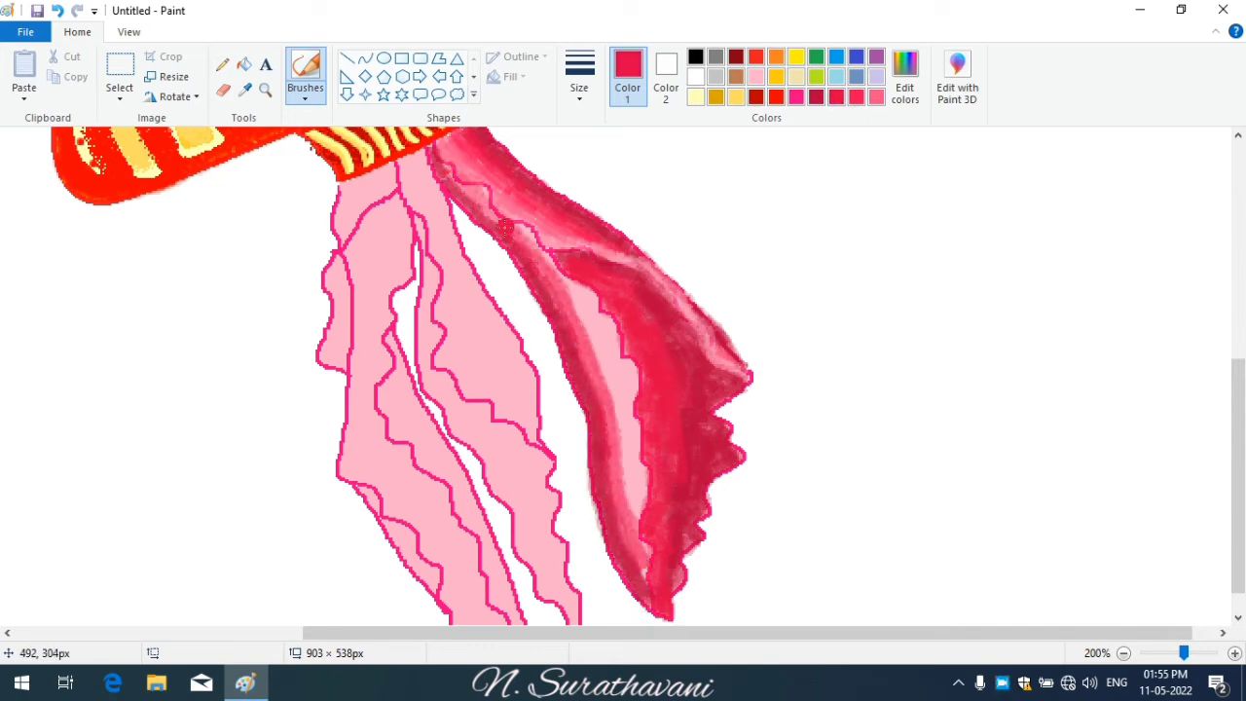
{"action": "left_click", "coordinate": [861, 96]}
{"action": "mouse_move", "coordinate": [565, 288]}
{"action": "left_mouse_down"}
{"action": "mouse_move", "coordinate": [584, 316]}
{"action": "mouse_move", "coordinate": [628, 516]}
{"action": "mouse_move", "coordinate": [613, 399]}
{"action": "left_mouse_up"}
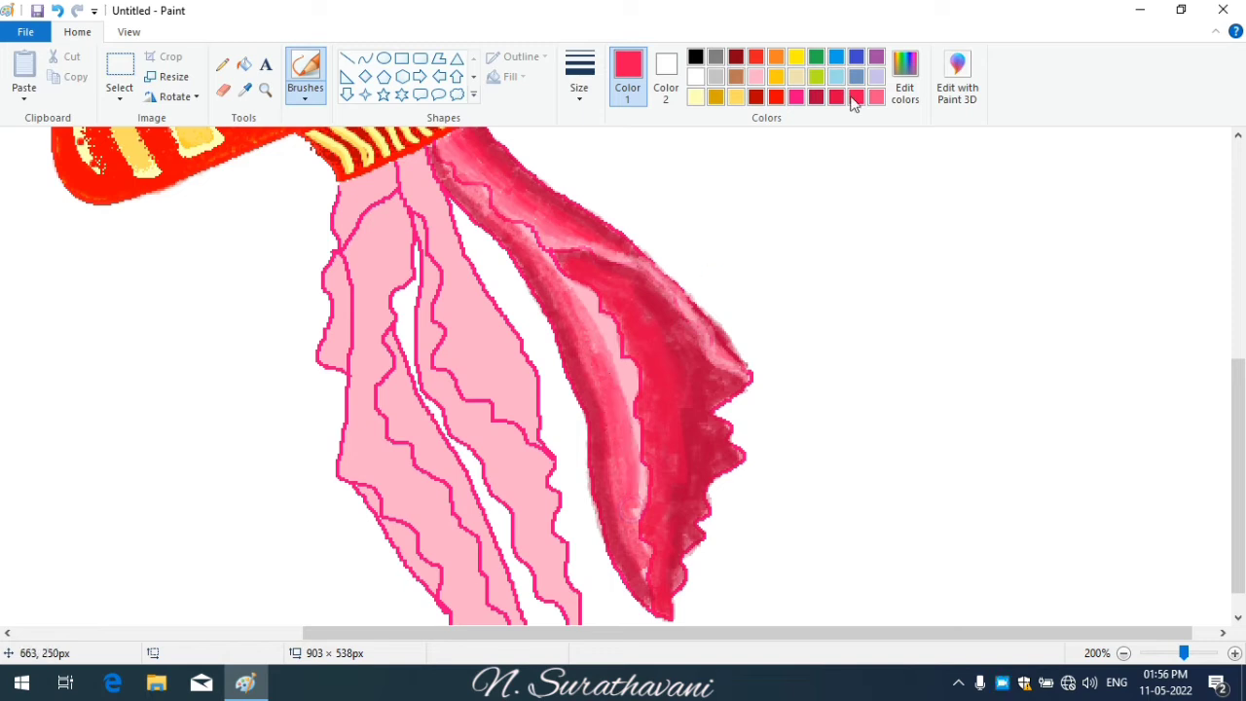
- Soften the rightmost tentacle's wavy centre outline with light and medium pink highlights using the second-thinnest brush size
{"action": "left_click", "coordinate": [756, 76]}
{"action": "left_click", "coordinate": [580, 78]}
{"action": "left_click", "coordinate": [592, 153]}
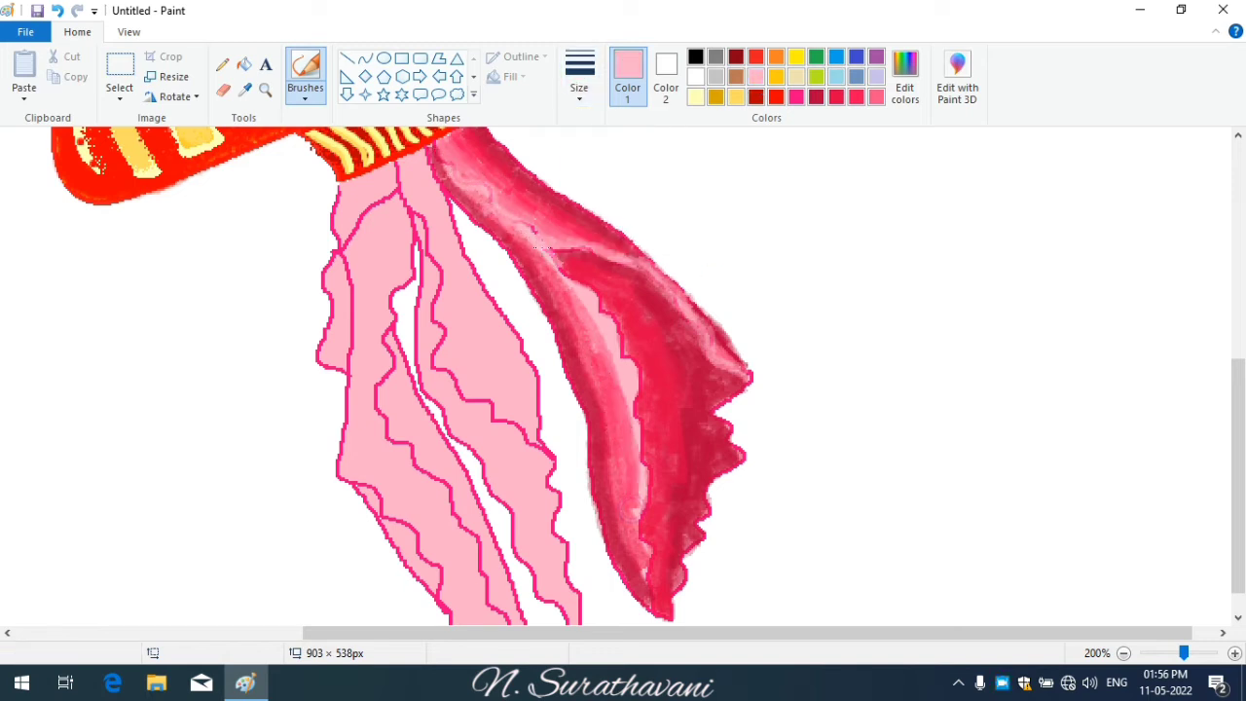
{"action": "left_click", "coordinate": [876, 96]}
{"action": "mouse_move", "coordinate": [561, 282]}
{"action": "left_mouse_down"}
{"action": "mouse_move", "coordinate": [599, 329]}
{"action": "mouse_move", "coordinate": [631, 447]}
{"action": "left_mouse_up"}
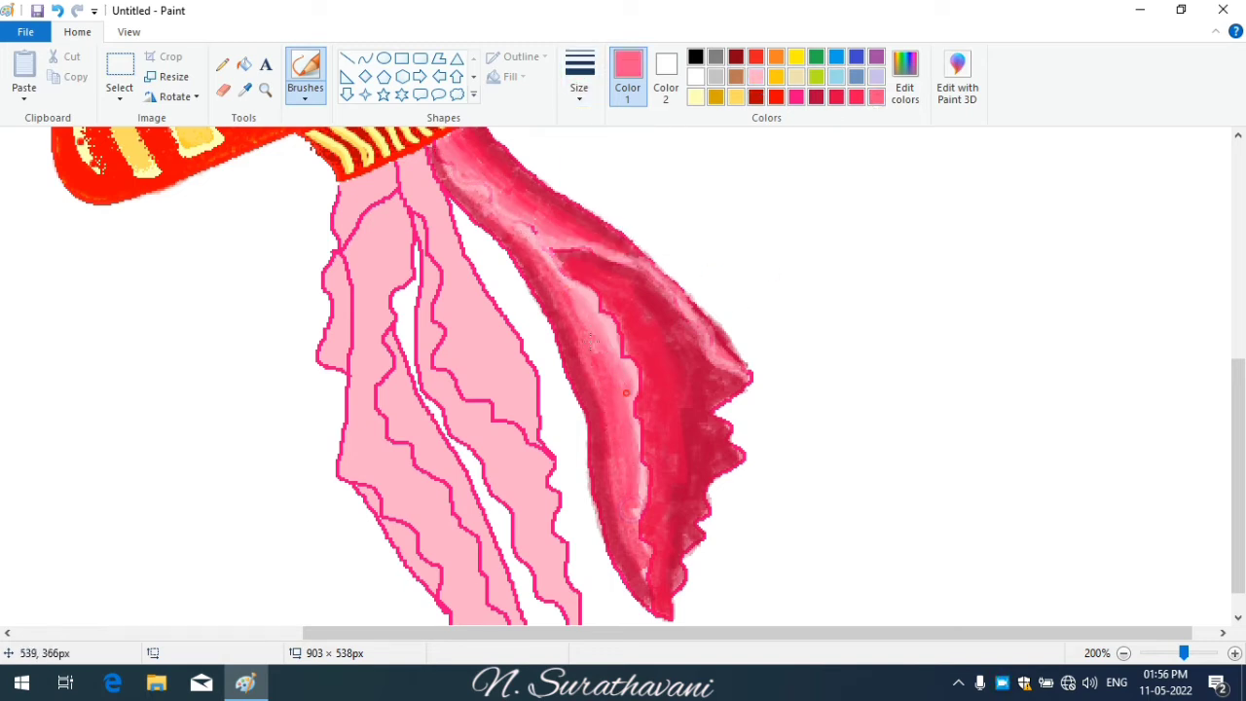
{"action": "left_click", "coordinate": [755, 76]}
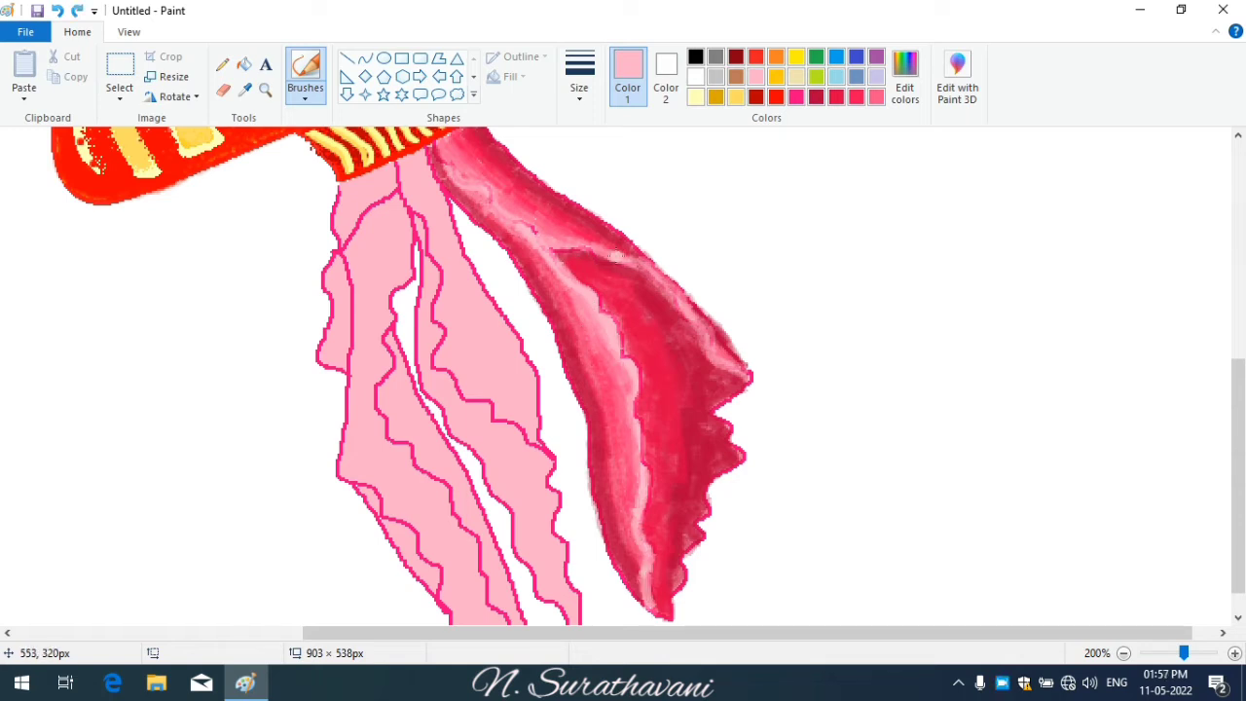
- Erase the left tentacle's outer side flap and shade its top section under the collar from dark crimson to light pink
{"action": "left_click", "coordinate": [223, 89]}
{"action": "mouse_move", "coordinate": [326, 240]}
{"action": "left_mouse_down"}
{"action": "mouse_move", "coordinate": [338, 352]}
{"action": "mouse_move", "coordinate": [328, 326]}
{"action": "mouse_move", "coordinate": [321, 364]}
{"action": "left_mouse_up"}
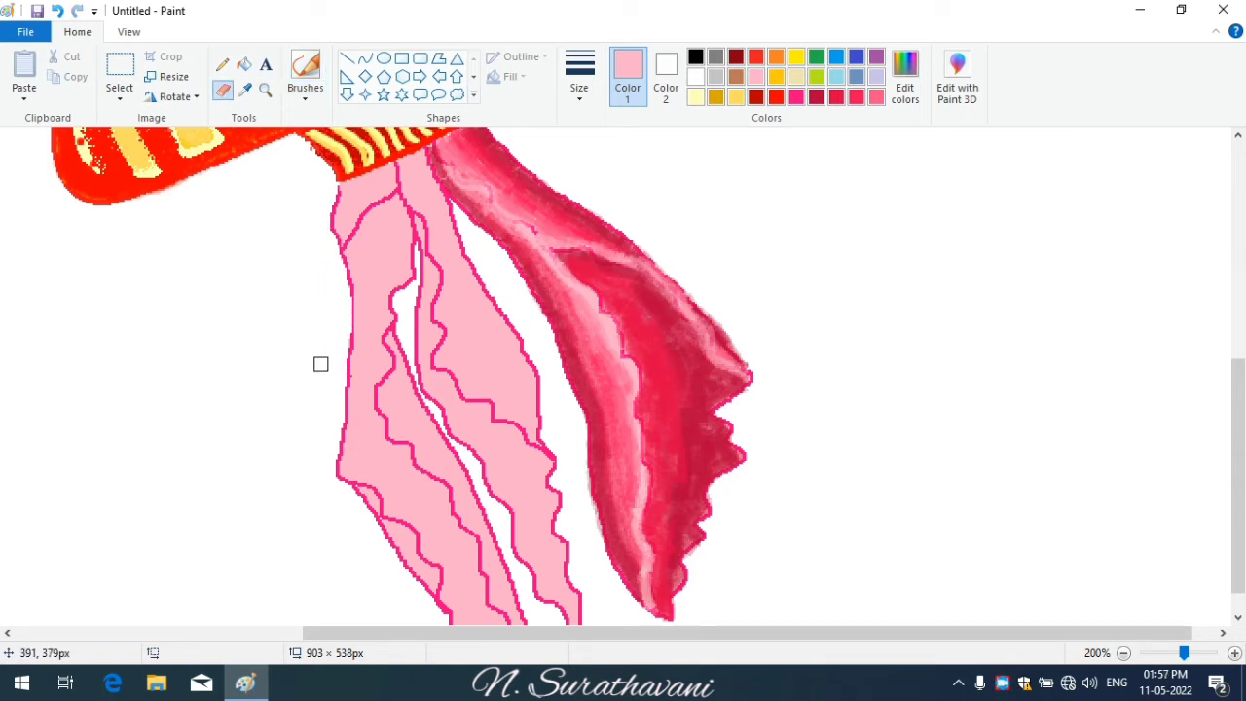
{"action": "left_click", "coordinate": [816, 97]}
{"action": "left_click", "coordinate": [304, 77]}
{"action": "left_click_drag", "start_coordinate": [385, 171], "coordinate": [350, 185]}
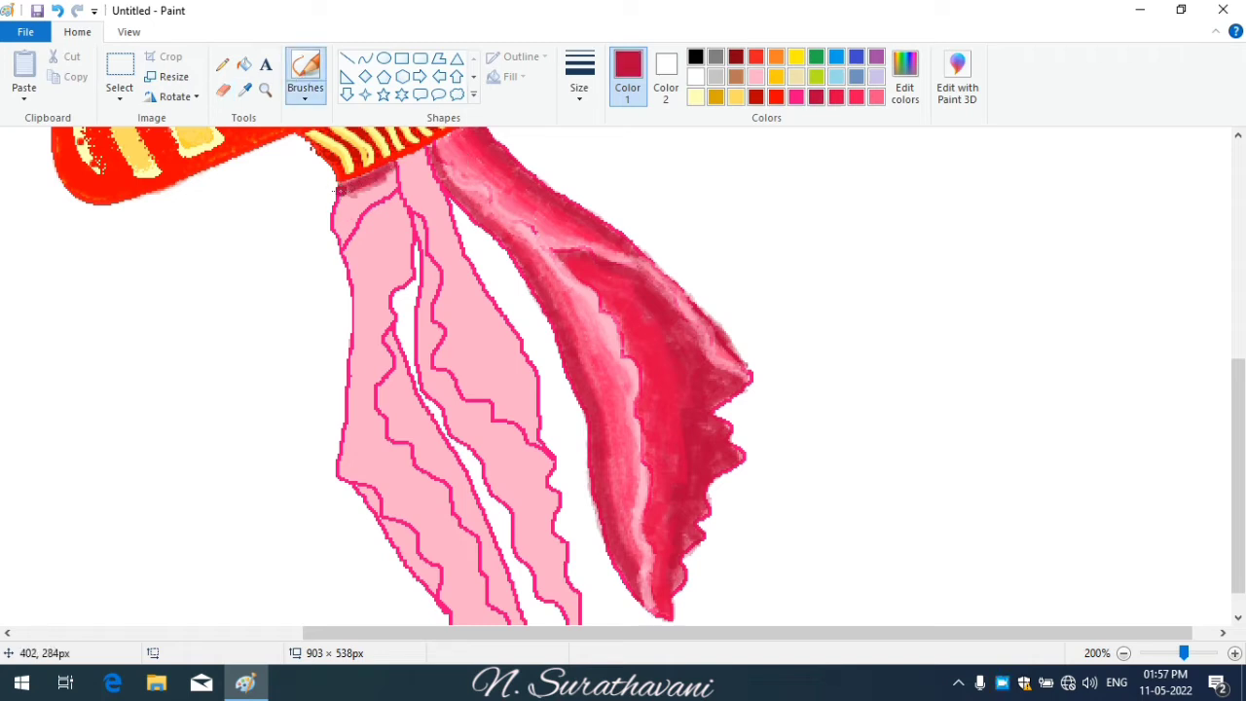
{"action": "left_click", "coordinate": [839, 98]}
{"action": "left_click", "coordinate": [876, 96]}
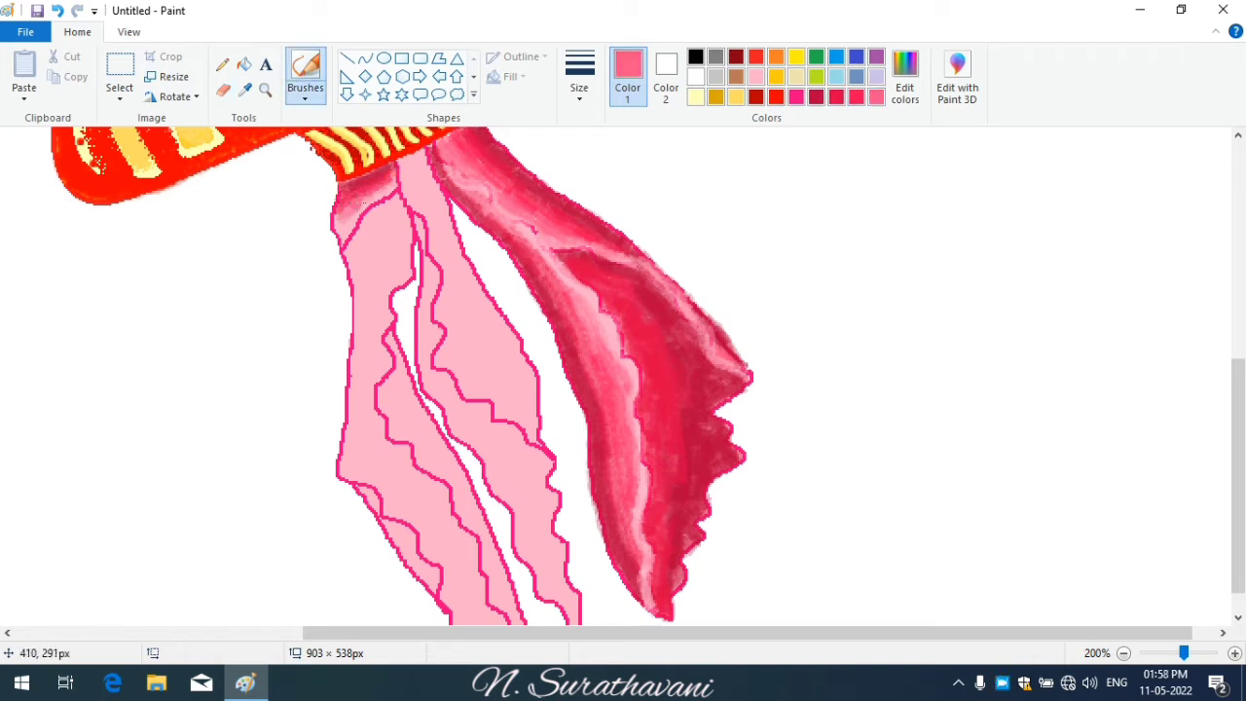
{"action": "left_click", "coordinate": [755, 76]}
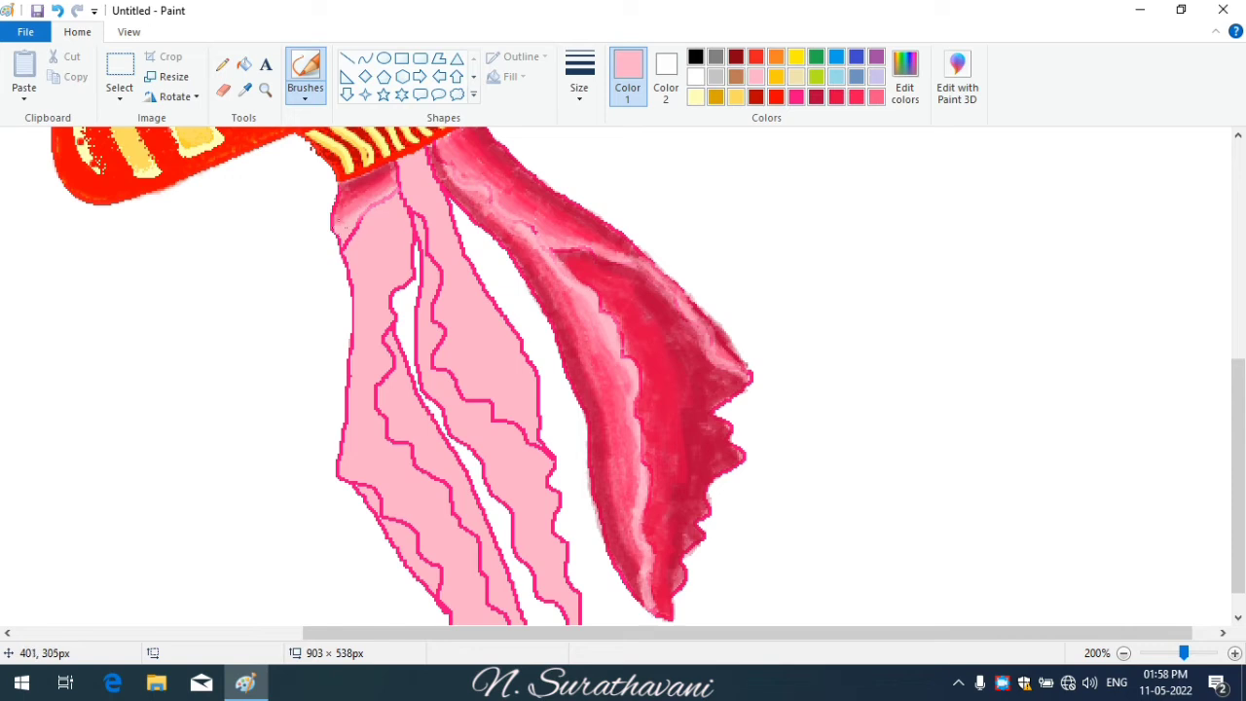
- Shade the left tentacle's outer edge down to its tip in dark crimson with the thickest brush size
{"action": "scroll", "coordinate": [339, 227], "scroll_direction": "down", "scroll_amount": 1}
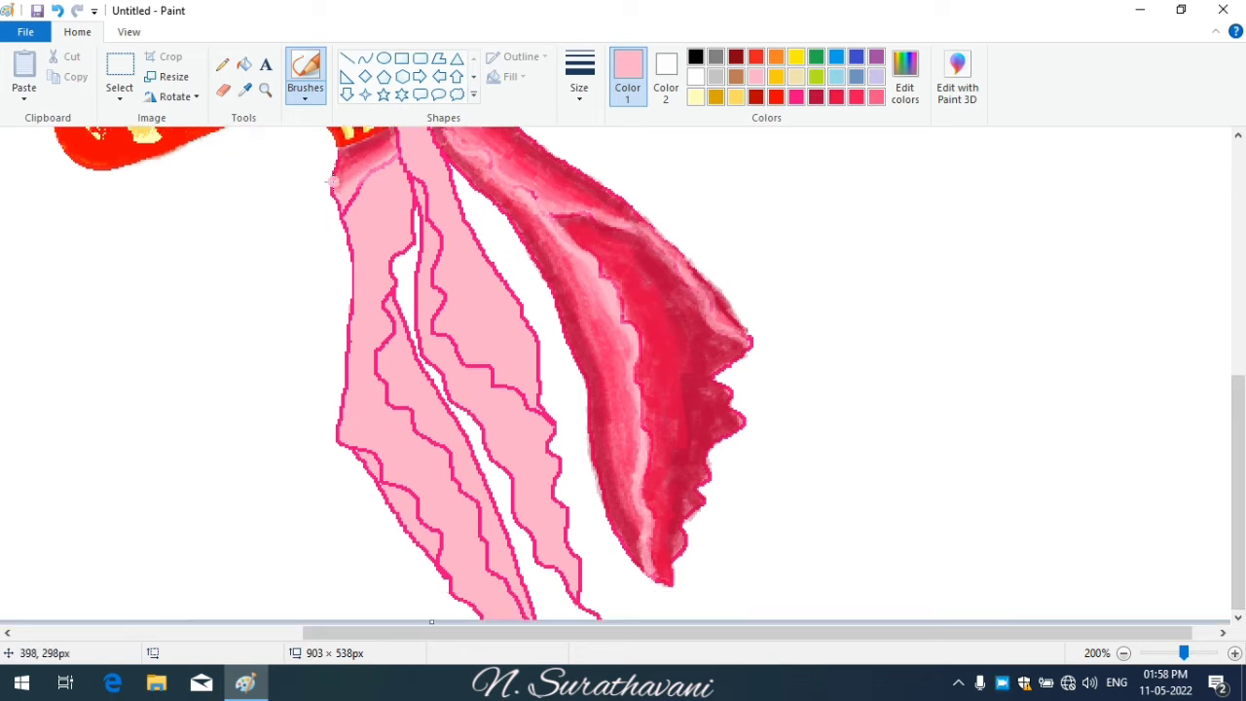
{"action": "left_click", "coordinate": [816, 95]}
{"action": "left_click", "coordinate": [579, 90]}
{"action": "left_click", "coordinate": [611, 236]}
{"action": "mouse_move", "coordinate": [393, 166]}
{"action": "left_mouse_down"}
{"action": "mouse_move", "coordinate": [347, 208]}
{"action": "mouse_move", "coordinate": [380, 185]}
{"action": "mouse_move", "coordinate": [352, 423]}
{"action": "mouse_move", "coordinate": [477, 602]}
{"action": "left_mouse_up"}
- Blend pinkish red and medium pink inward from the left tentacle's dark edge with the second-thinnest brush size
{"action": "left_click", "coordinate": [856, 96]}
{"action": "left_click", "coordinate": [579, 78]}
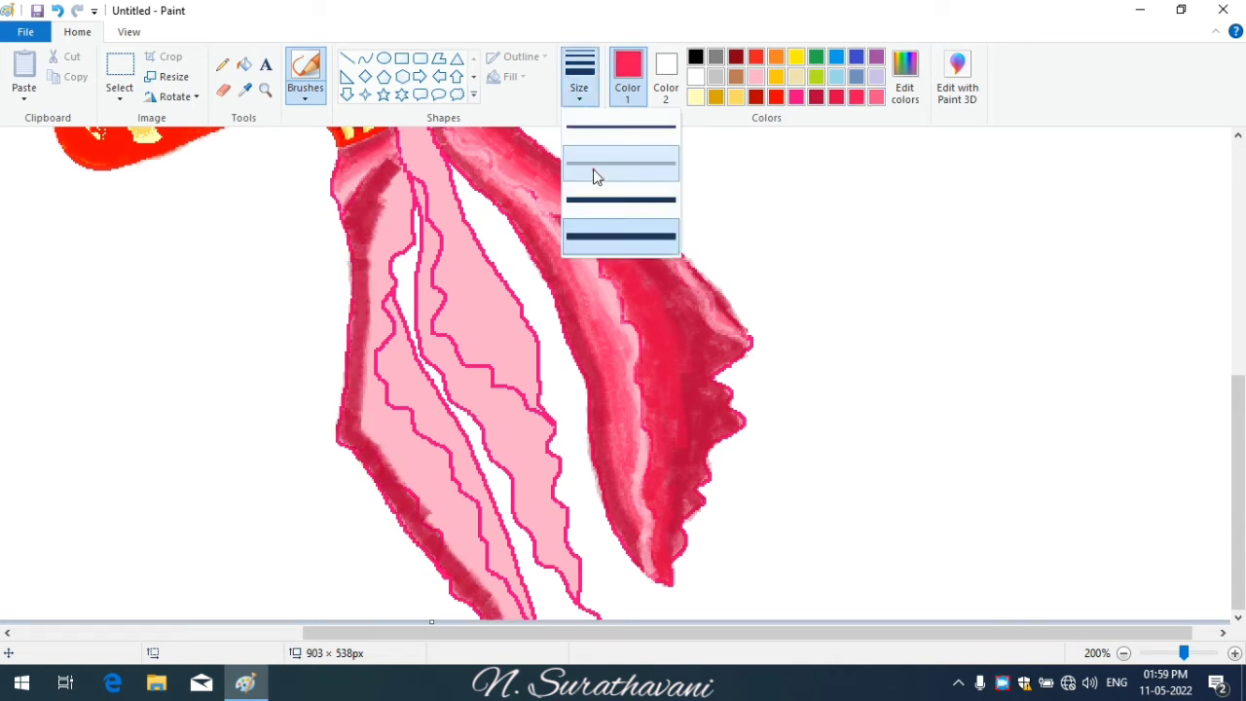
{"action": "left_click", "coordinate": [593, 172]}
{"action": "mouse_move", "coordinate": [398, 158]}
{"action": "left_mouse_down"}
{"action": "mouse_move", "coordinate": [378, 216]}
{"action": "mouse_move", "coordinate": [396, 204]}
{"action": "mouse_move", "coordinate": [380, 229]}
{"action": "mouse_move", "coordinate": [366, 379]}
{"action": "left_mouse_up"}
{"action": "mouse_move", "coordinate": [365, 434]}
{"action": "left_mouse_down"}
{"action": "mouse_move", "coordinate": [443, 509]}
{"action": "mouse_move", "coordinate": [417, 501]}
{"action": "mouse_move", "coordinate": [509, 615]}
{"action": "left_mouse_up"}
{"action": "left_click", "coordinate": [875, 96]}
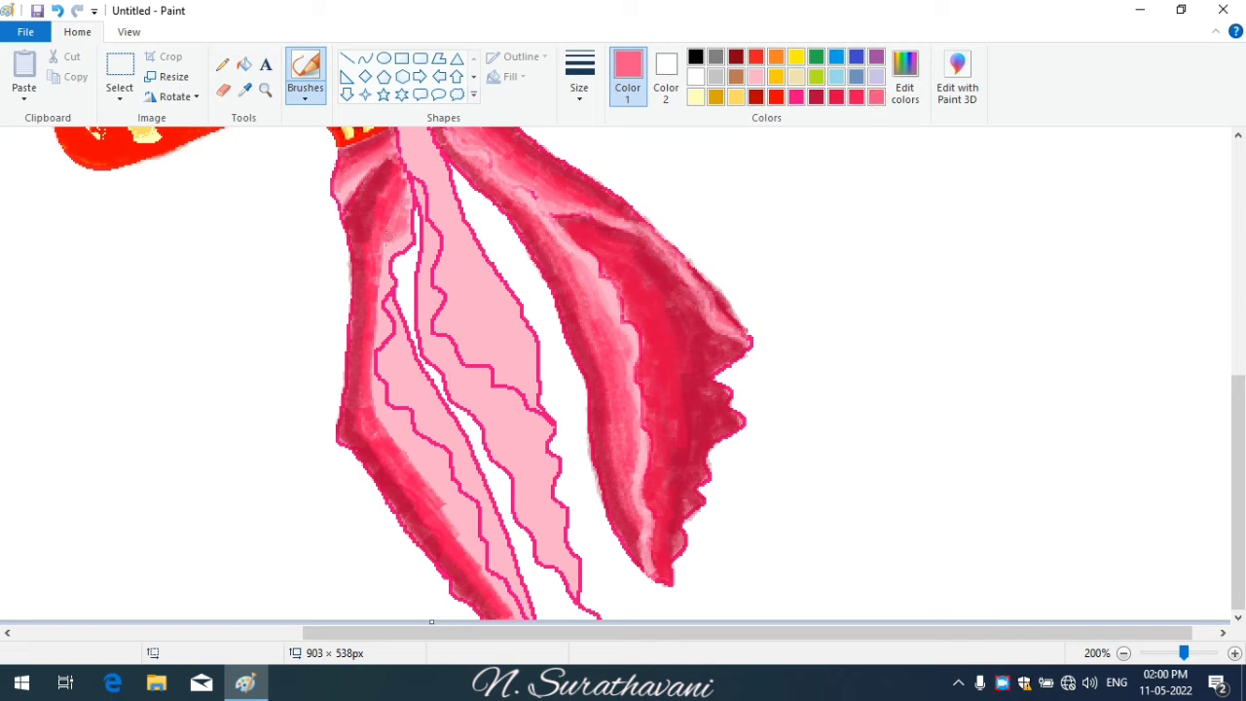
{"action": "mouse_move", "coordinate": [380, 325]}
{"action": "left_mouse_down"}
{"action": "mouse_move", "coordinate": [384, 423]}
{"action": "mouse_move", "coordinate": [409, 440]}
{"action": "mouse_move", "coordinate": [385, 423]}
{"action": "mouse_move", "coordinate": [399, 411]}
{"action": "mouse_move", "coordinate": [436, 451]}
{"action": "mouse_move", "coordinate": [458, 526]}
{"action": "left_mouse_up"}
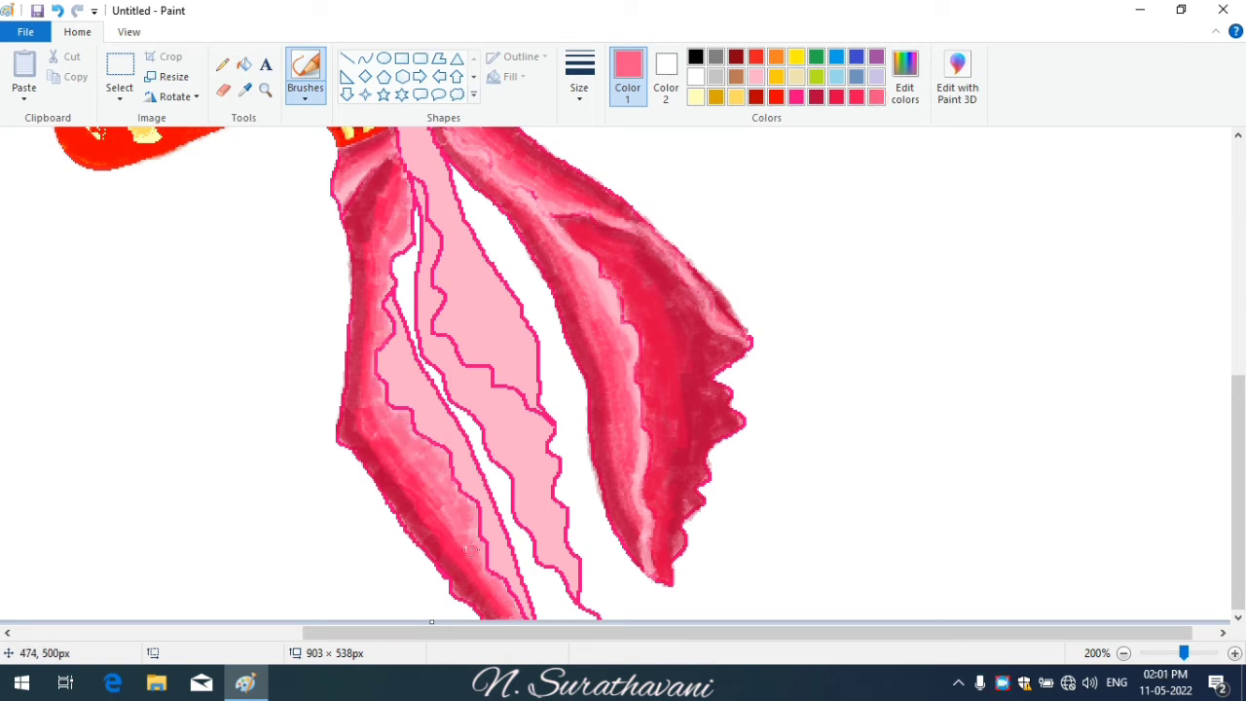
- Fill the left tentacle's inner fold with dark crimson using the second-thickest brush size
{"action": "left_click", "coordinate": [816, 96]}
{"action": "left_click_drag", "start_coordinate": [399, 297], "coordinate": [399, 375]}
{"action": "left_click", "coordinate": [580, 83]}
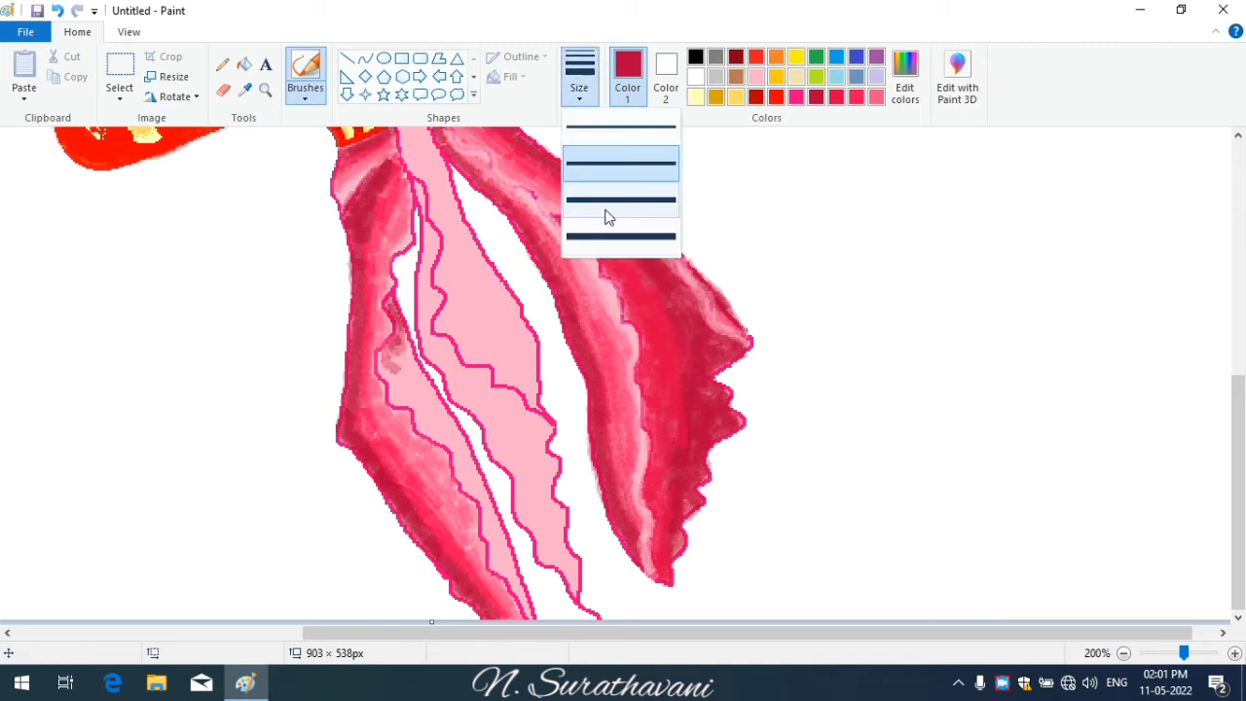
{"action": "left_click", "coordinate": [605, 216]}
{"action": "mouse_move", "coordinate": [381, 327]}
{"action": "left_mouse_down"}
{"action": "mouse_move", "coordinate": [401, 390]}
{"action": "mouse_move", "coordinate": [514, 586]}
{"action": "mouse_move", "coordinate": [471, 467]}
{"action": "mouse_move", "coordinate": [404, 364]}
{"action": "mouse_move", "coordinate": [406, 335]}
{"action": "mouse_move", "coordinate": [399, 382]}
{"action": "left_mouse_up"}
- Touch up the left tentacle's upper edge in bright crimson and highlight along its wavy inner outline in light pink
{"action": "left_click_drag", "start_coordinate": [1237, 438], "coordinate": [1238, 378]}
{"action": "left_click", "coordinate": [836, 96]}
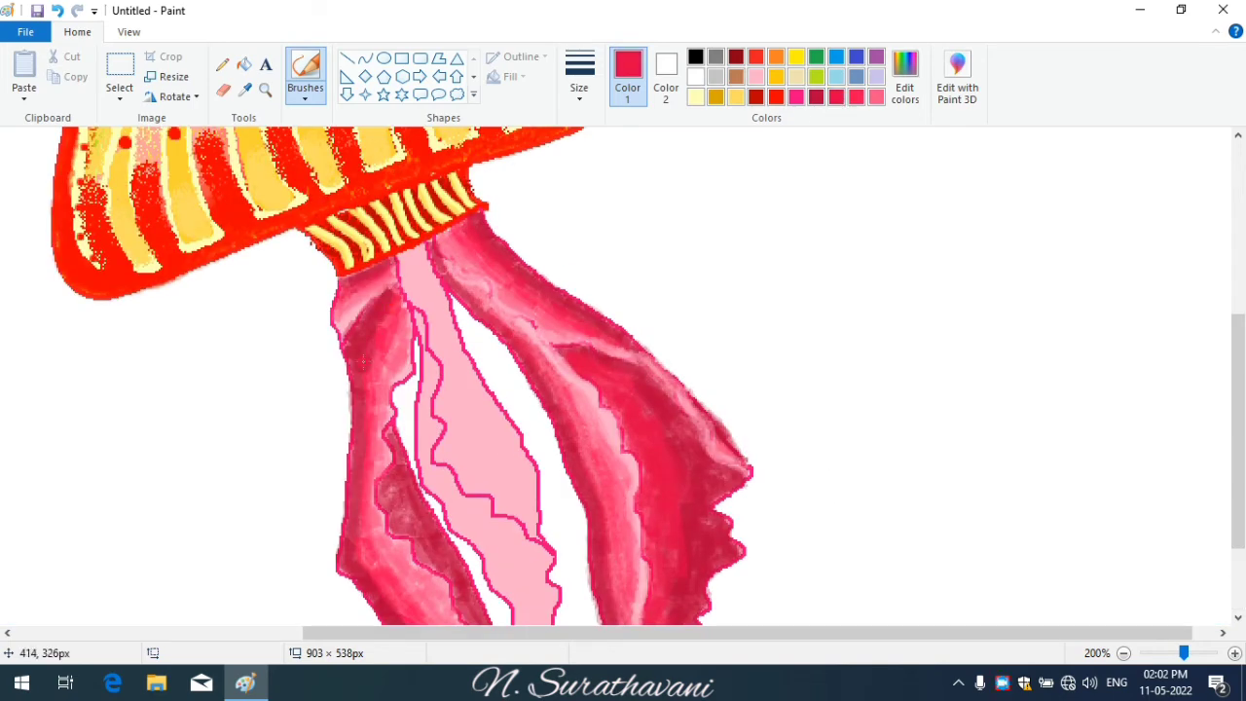
{"action": "left_click", "coordinate": [759, 76]}
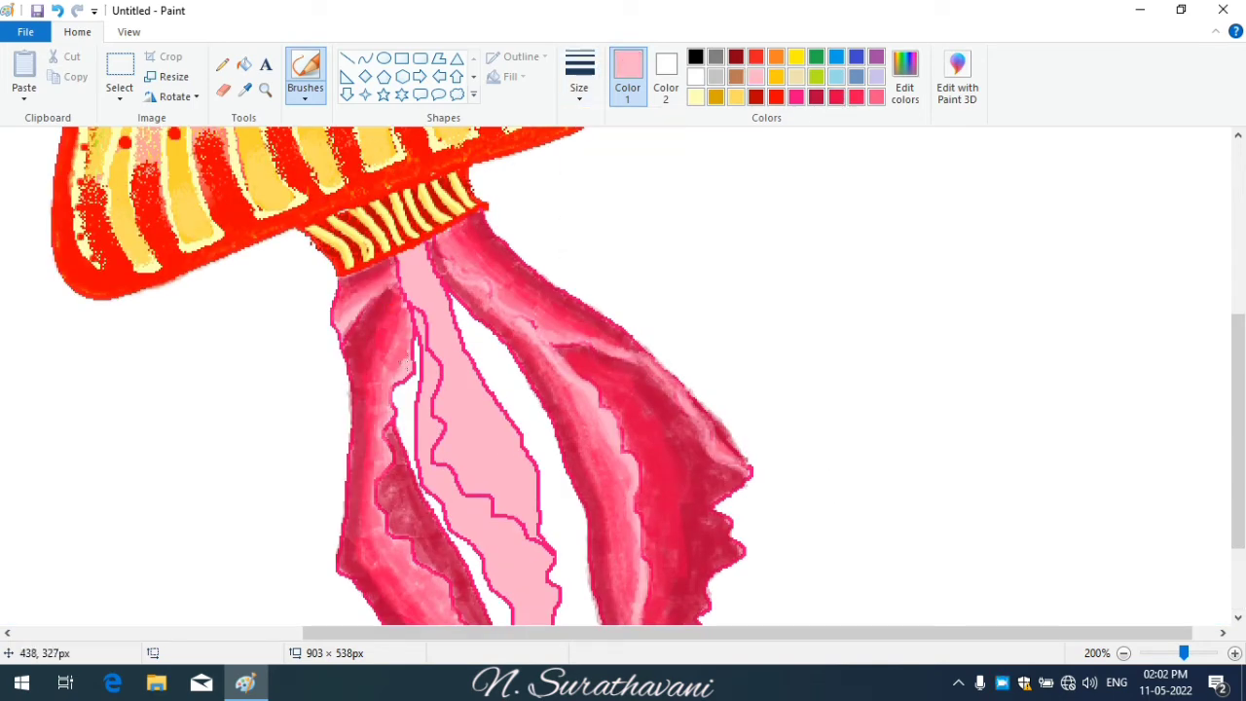
{"action": "scroll", "coordinate": [401, 348], "scroll_direction": "down", "scroll_amount": 3}
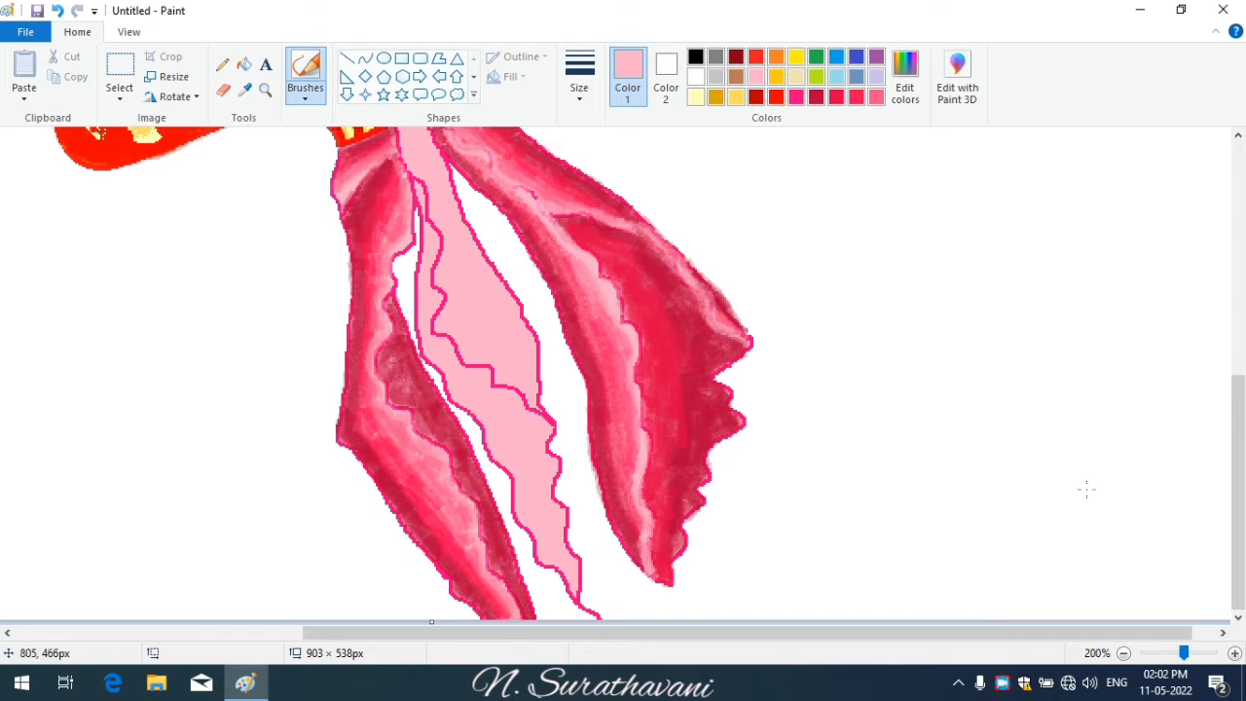
- Shade the middle tentacle's front section along its wavy edge in dark crimson with the thickest brush, then overlay bright crimson
{"action": "scroll", "coordinate": [1086, 488], "scroll_direction": "up", "scroll_amount": 3}
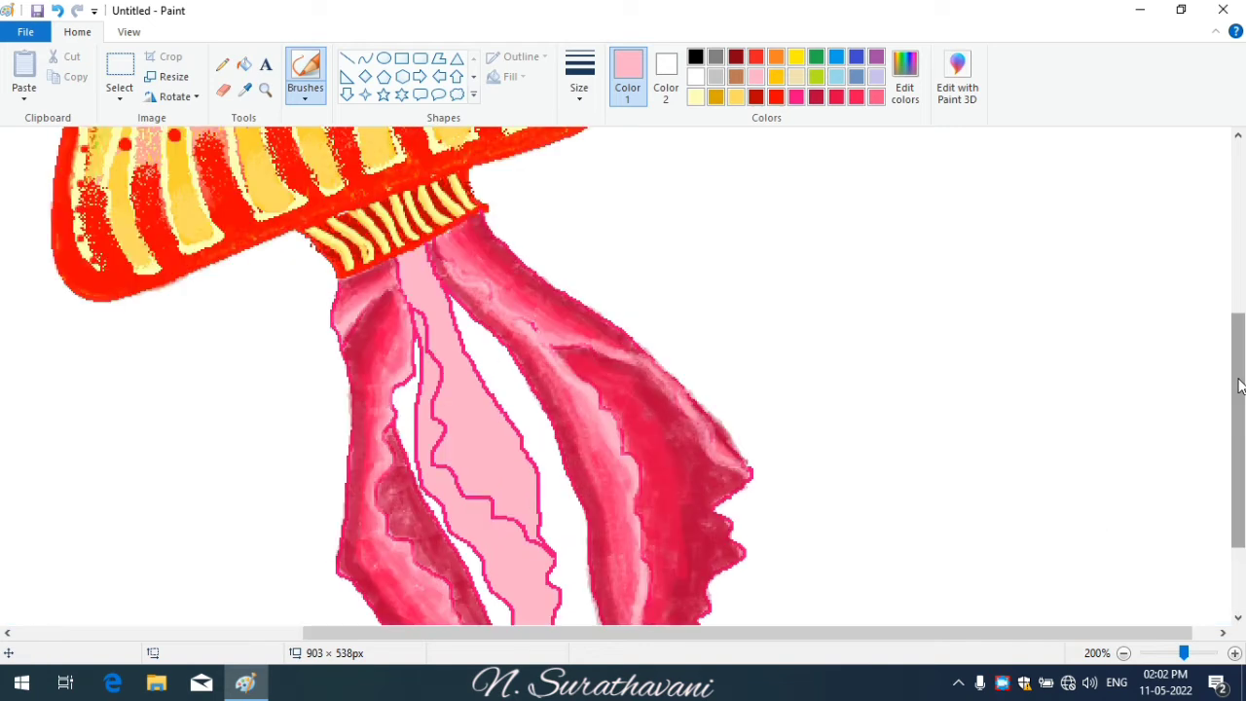
{"action": "left_click", "coordinate": [816, 97]}
{"action": "left_click", "coordinate": [580, 87]}
{"action": "left_click", "coordinate": [611, 245]}
{"action": "mouse_move", "coordinate": [420, 300]}
{"action": "left_mouse_down"}
{"action": "mouse_move", "coordinate": [406, 259]}
{"action": "mouse_move", "coordinate": [432, 334]}
{"action": "mouse_move", "coordinate": [430, 458]}
{"action": "mouse_move", "coordinate": [446, 441]}
{"action": "mouse_move", "coordinate": [557, 553]}
{"action": "mouse_move", "coordinate": [536, 514]}
{"action": "left_mouse_up"}
{"action": "left_click", "coordinate": [836, 97]}
{"action": "mouse_move", "coordinate": [407, 255]}
{"action": "left_mouse_down"}
{"action": "mouse_move", "coordinate": [460, 379]}
{"action": "mouse_move", "coordinate": [477, 464]}
{"action": "mouse_move", "coordinate": [526, 504]}
{"action": "left_mouse_up"}
- Blend the middle tentacle's front section toward its outer edge with pinkish red, medium pink and light pink using the second-thickest brush
{"action": "left_click", "coordinate": [857, 97]}
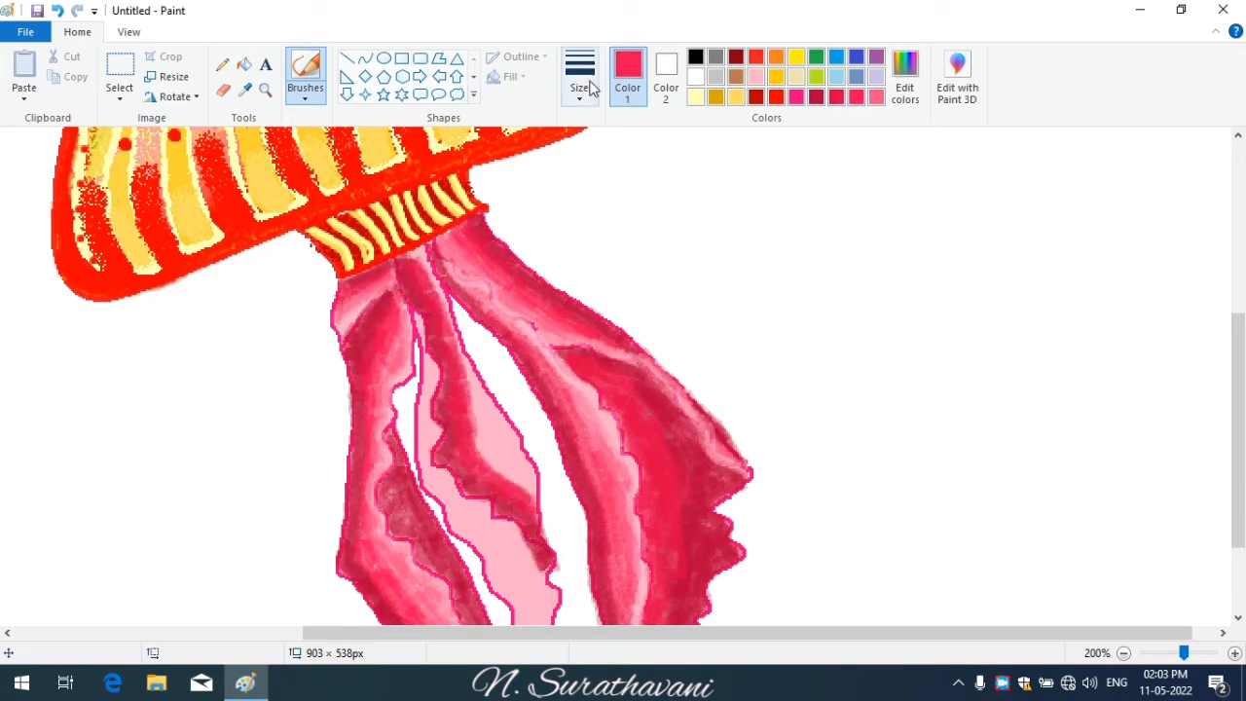
{"action": "left_click", "coordinate": [589, 87]}
{"action": "left_click", "coordinate": [620, 201]}
{"action": "left_click_drag", "start_coordinate": [420, 257], "coordinate": [516, 485]}
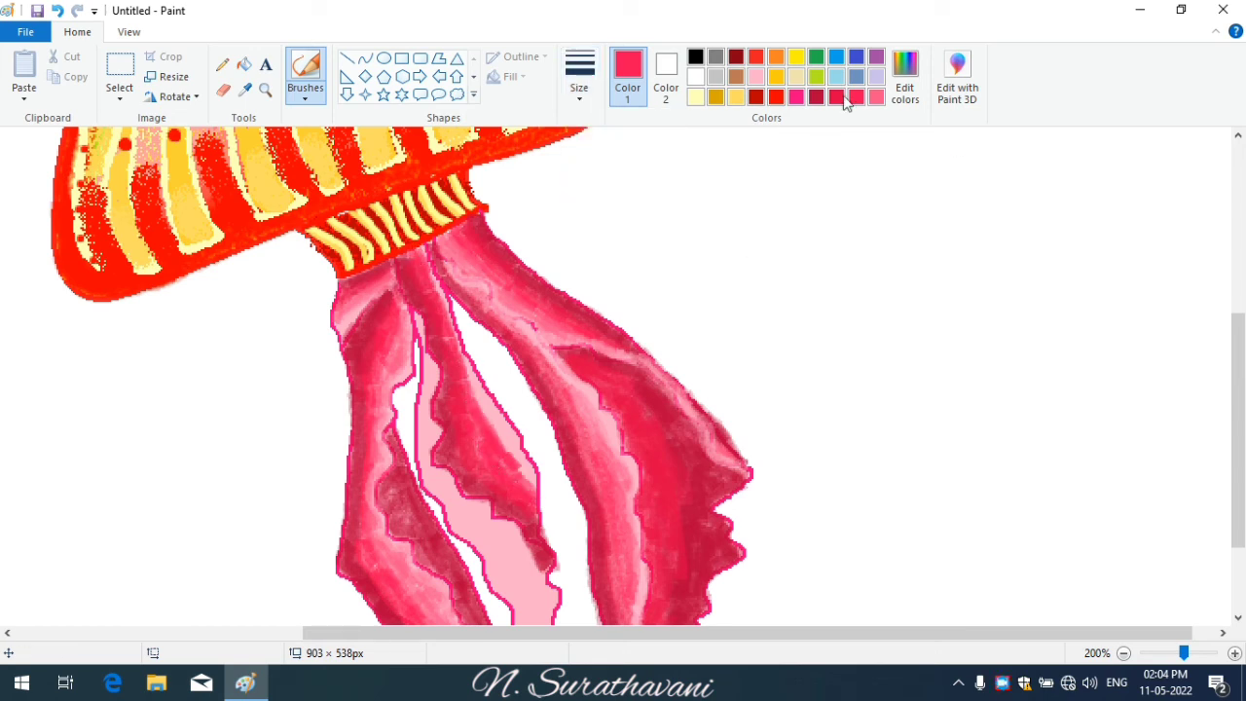
{"action": "left_click", "coordinate": [876, 97]}
{"action": "left_click_drag", "start_coordinate": [428, 263], "coordinate": [520, 467]}
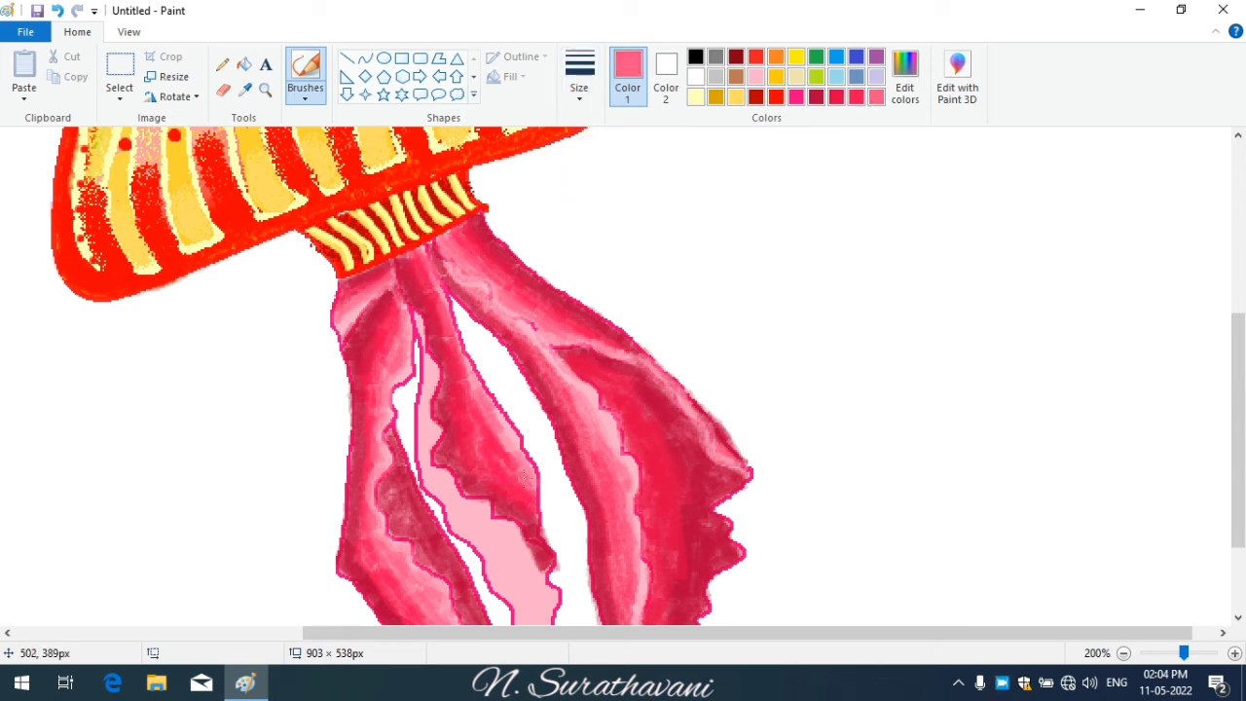
{"action": "left_click", "coordinate": [756, 77]}
{"action": "left_click_drag", "start_coordinate": [441, 301], "coordinate": [508, 438]}
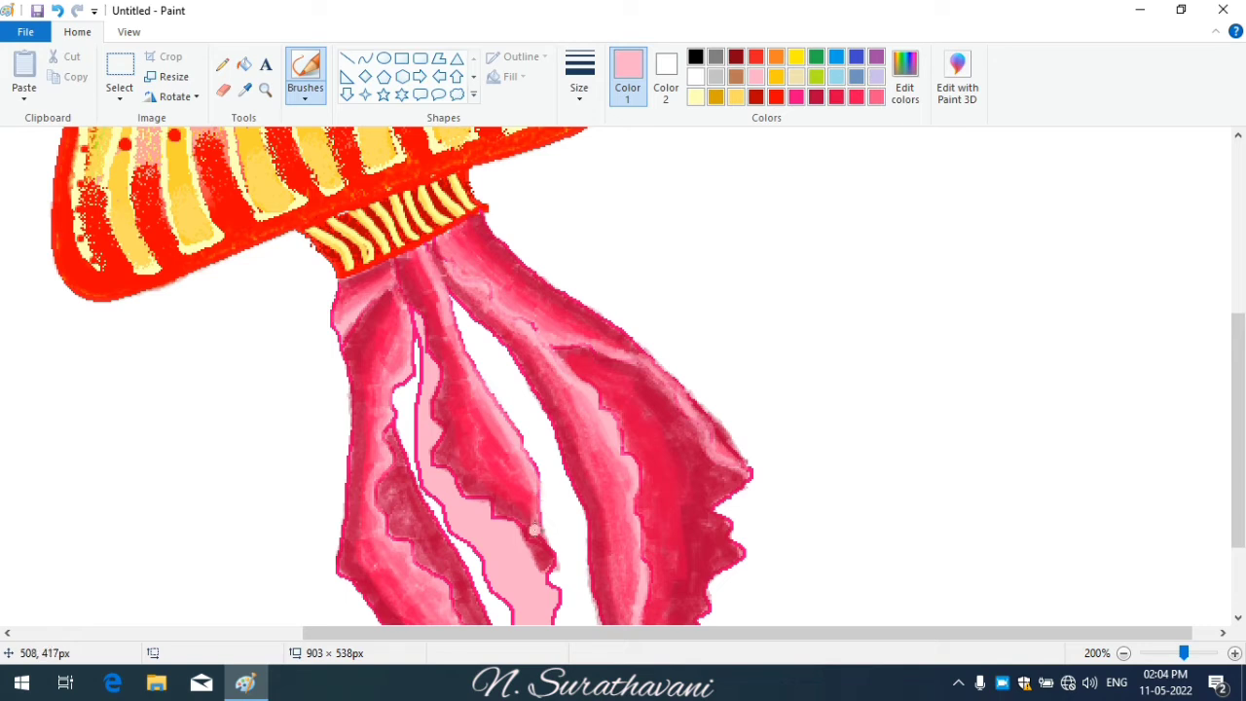
- Shade the middle tentacle's back fold down to its tip with medium pink, pinkish red and light pink
{"action": "scroll", "coordinate": [533, 526], "scroll_direction": "down", "scroll_amount": 3}
{"action": "left_click", "coordinate": [876, 98]}
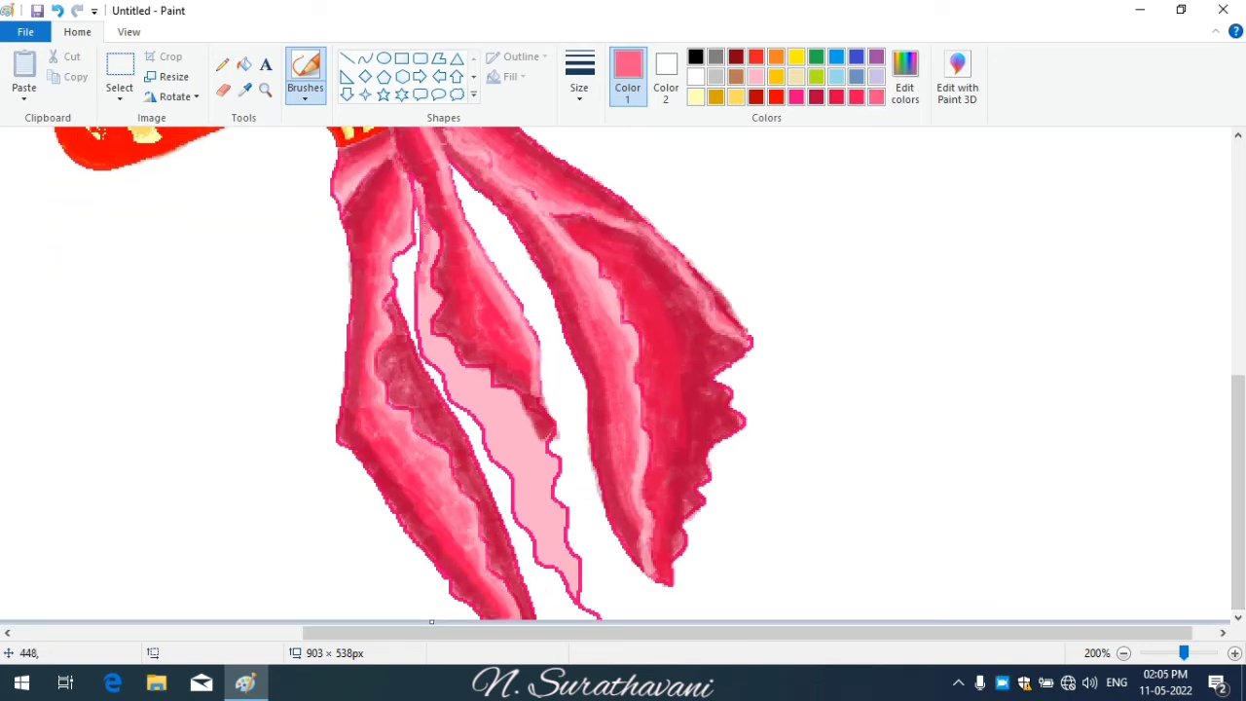
{"action": "mouse_move", "coordinate": [421, 236]}
{"action": "left_mouse_down"}
{"action": "mouse_move", "coordinate": [425, 337]}
{"action": "mouse_move", "coordinate": [510, 450]}
{"action": "mouse_move", "coordinate": [477, 407]}
{"action": "mouse_move", "coordinate": [517, 423]}
{"action": "mouse_move", "coordinate": [505, 427]}
{"action": "mouse_move", "coordinate": [552, 515]}
{"action": "mouse_move", "coordinate": [524, 498]}
{"action": "left_mouse_up"}
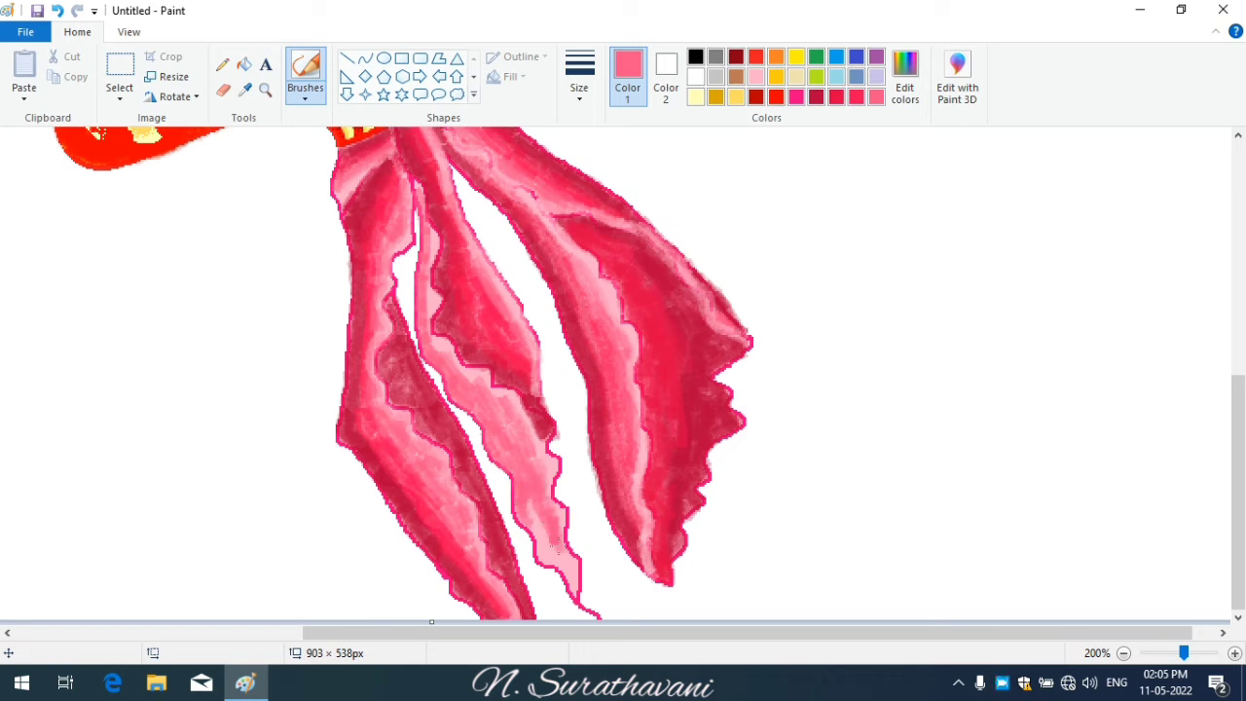
{"action": "mouse_move", "coordinate": [555, 547]}
{"action": "left_mouse_down"}
{"action": "mouse_move", "coordinate": [578, 594]}
{"action": "mouse_move", "coordinate": [548, 552]}
{"action": "left_mouse_up"}
{"action": "left_click", "coordinate": [856, 97]}
{"action": "mouse_move", "coordinate": [424, 247]}
{"action": "left_mouse_down"}
{"action": "mouse_move", "coordinate": [424, 321]}
{"action": "mouse_move", "coordinate": [560, 575]}
{"action": "left_mouse_up"}
{"action": "left_click", "coordinate": [756, 76]}
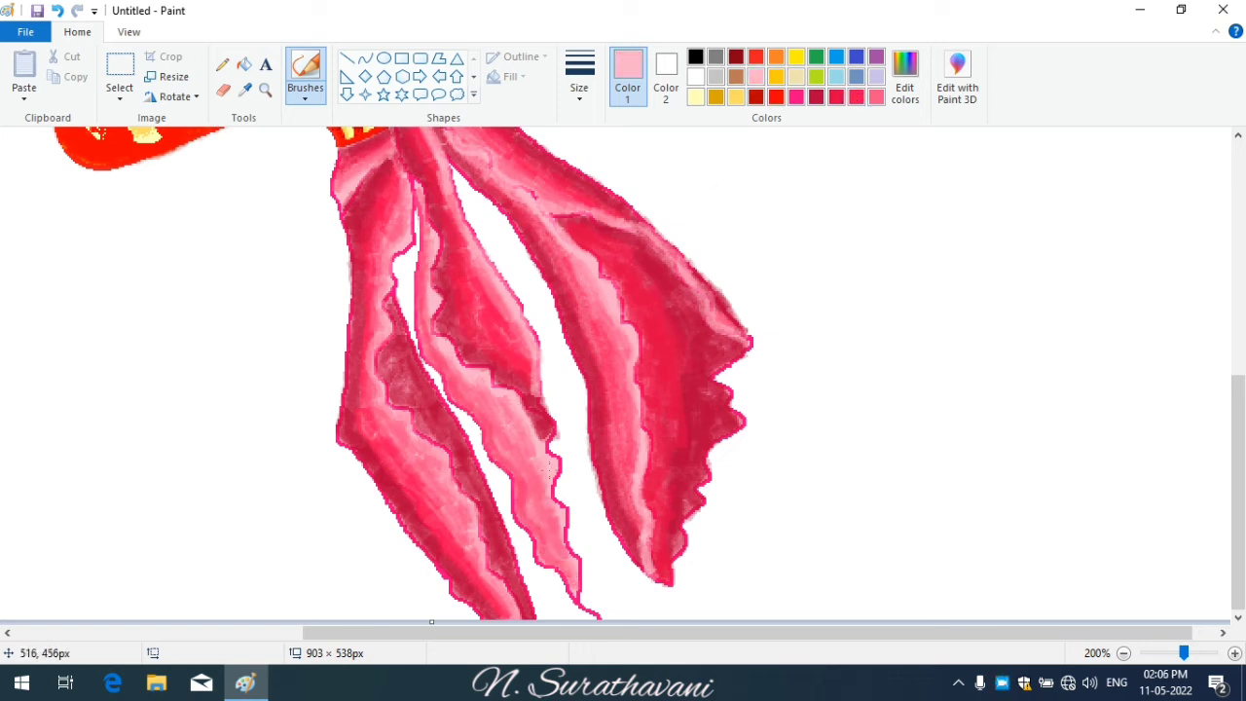
- Finish highlighting the middle tentacle's lower back fold in light pink
{"action": "left_click_drag", "start_coordinate": [548, 469], "coordinate": [528, 446]}
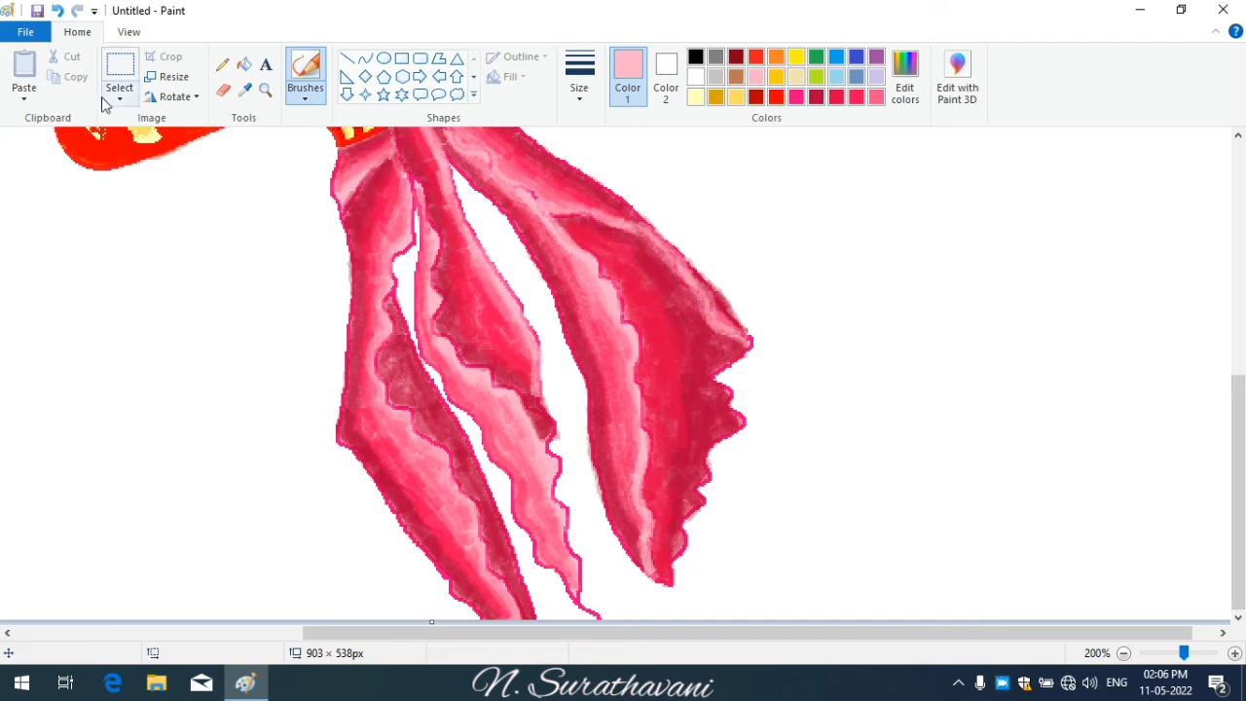
{"action": "left_click", "coordinate": [128, 32]}
{"action": "left_click", "coordinate": [61, 85]}
{"action": "left_click", "coordinate": [78, 32]}
- Draw thin wavy red strands hanging from beneath the dome on both sides and over the tentacles with a calligraphy brush
{"action": "left_click", "coordinate": [314, 99]}
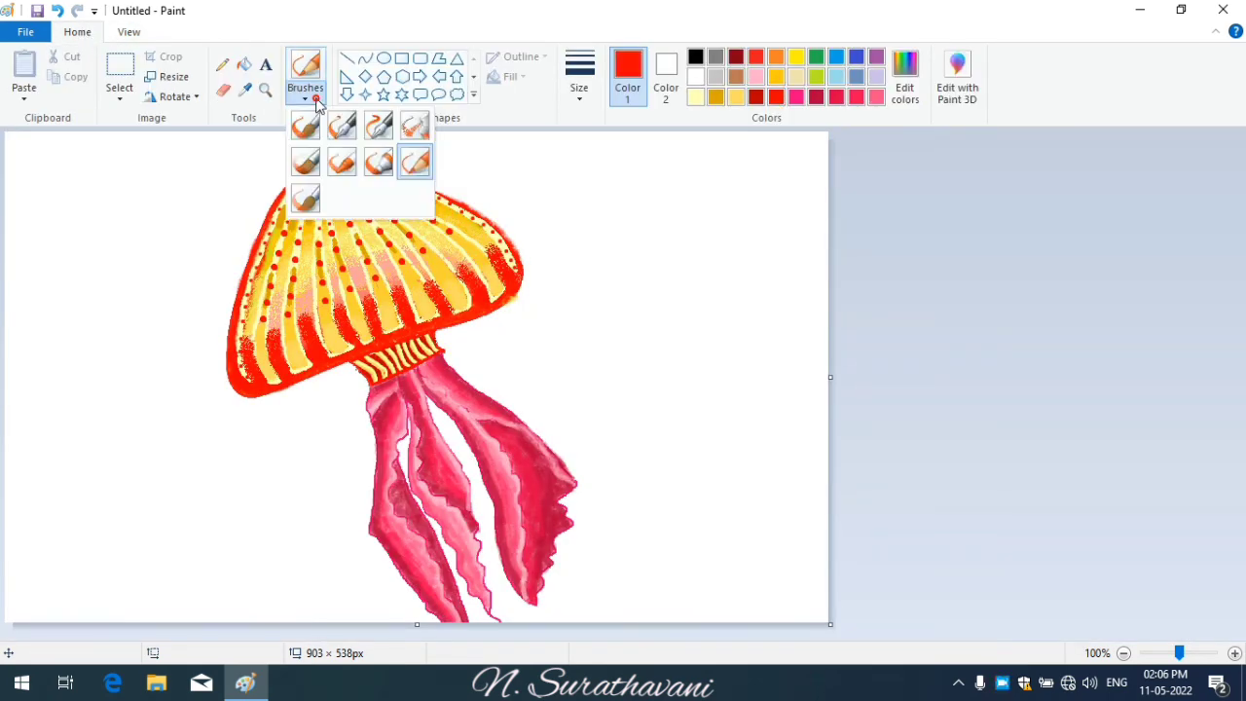
{"action": "left_click", "coordinate": [340, 128]}
{"action": "left_click", "coordinate": [580, 78]}
{"action": "left_click", "coordinate": [589, 132]}
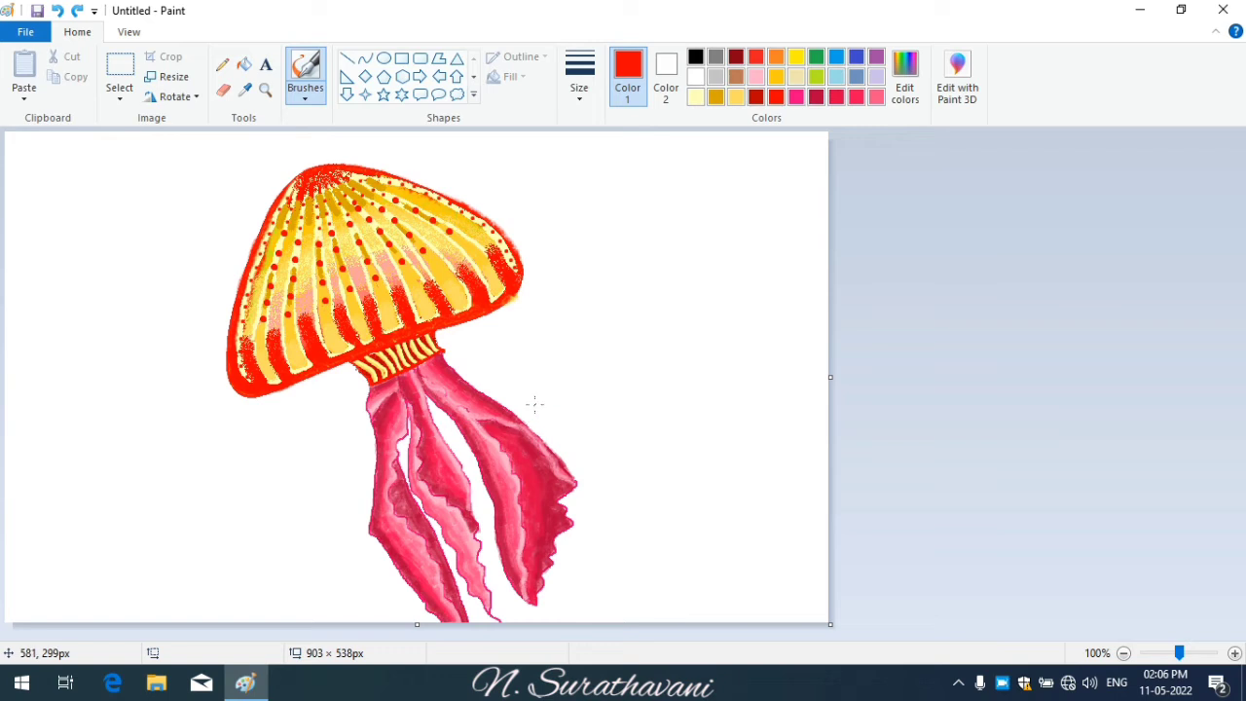
{"action": "left_click_drag", "start_coordinate": [320, 536], "coordinate": [397, 597]}
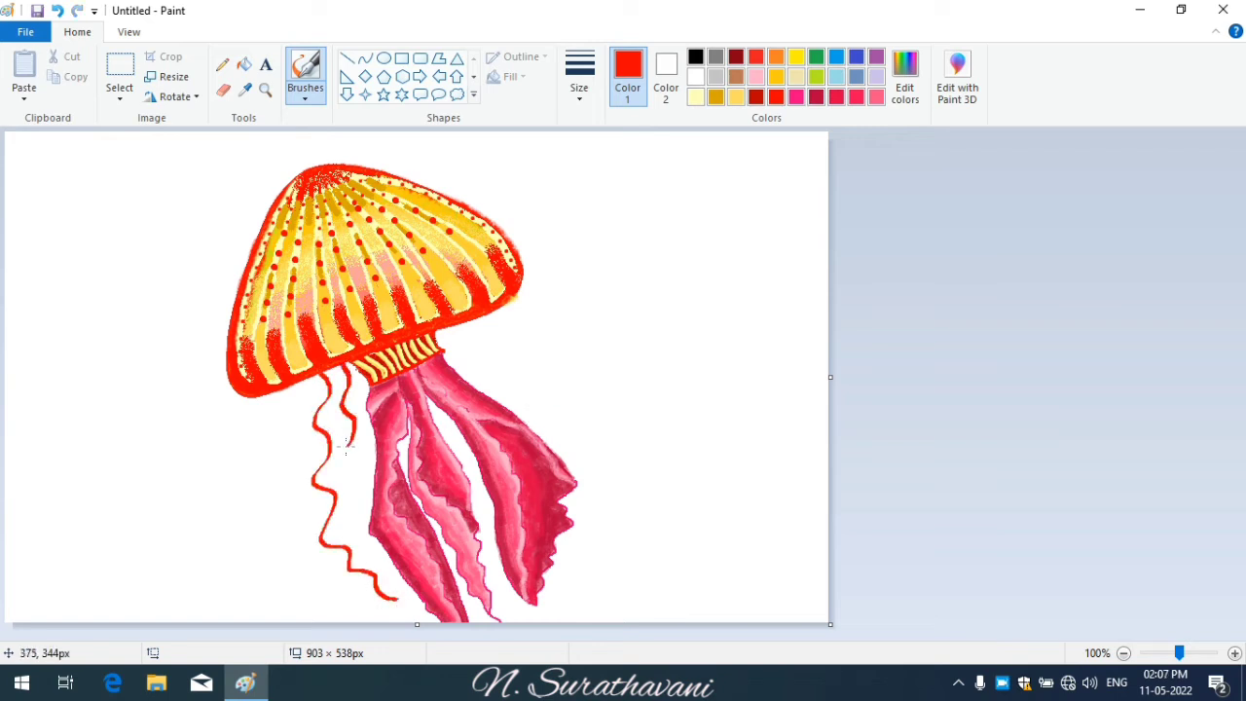
{"action": "mouse_move", "coordinate": [314, 381]}
{"action": "left_mouse_down"}
{"action": "mouse_move", "coordinate": [350, 507]}
{"action": "mouse_move", "coordinate": [355, 596]}
{"action": "left_mouse_up"}
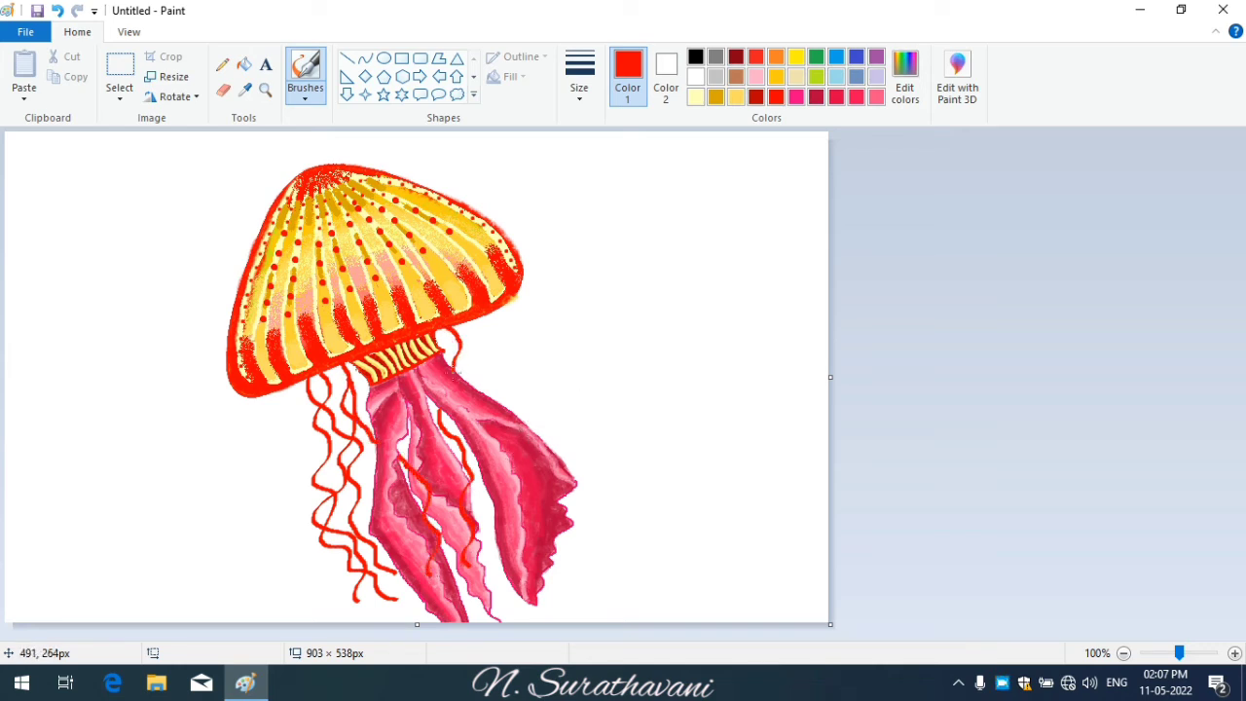
{"action": "mouse_move", "coordinate": [481, 320]}
{"action": "left_mouse_down"}
{"action": "mouse_move", "coordinate": [547, 454]}
{"action": "mouse_move", "coordinate": [531, 405]}
{"action": "mouse_move", "coordinate": [542, 505]}
{"action": "left_mouse_up"}
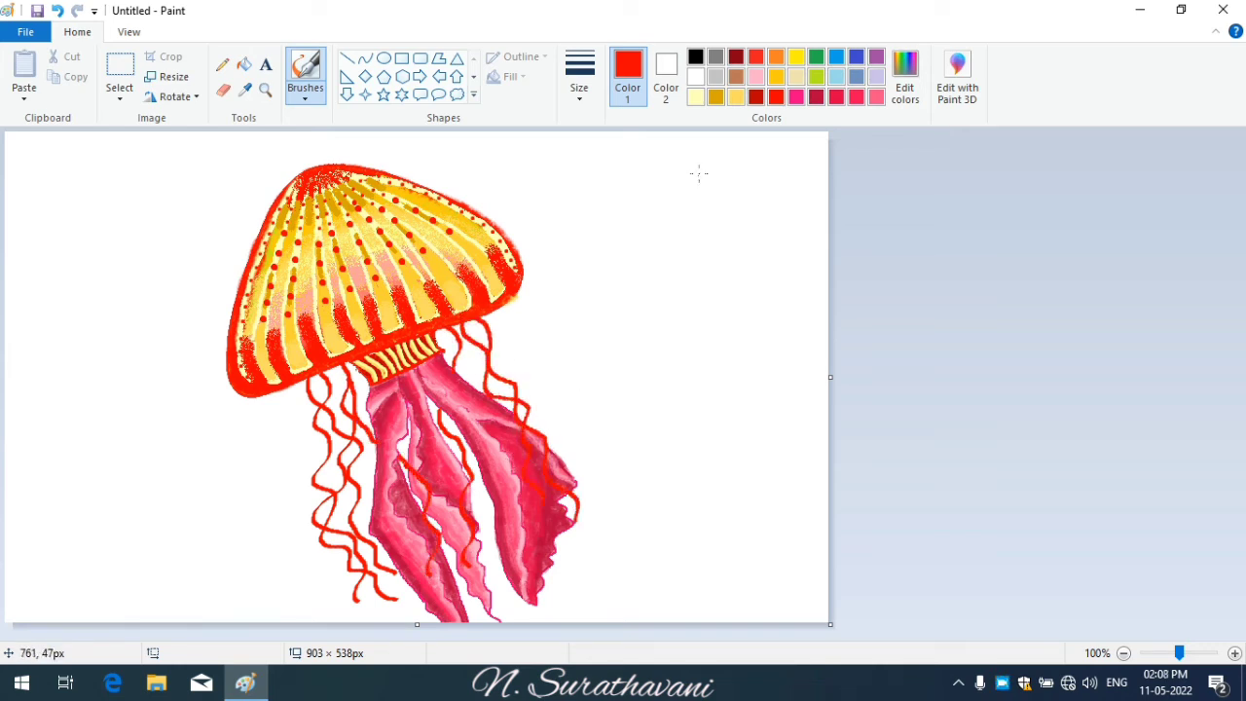
- Add wavy gold strands among the red ones on both sides of the collar and over the tentacles
{"action": "left_click", "coordinate": [776, 76]}
{"action": "mouse_move", "coordinate": [334, 372]}
{"action": "left_mouse_down"}
{"action": "mouse_move", "coordinate": [343, 481]}
{"action": "mouse_move", "coordinate": [390, 565]}
{"action": "left_mouse_up"}
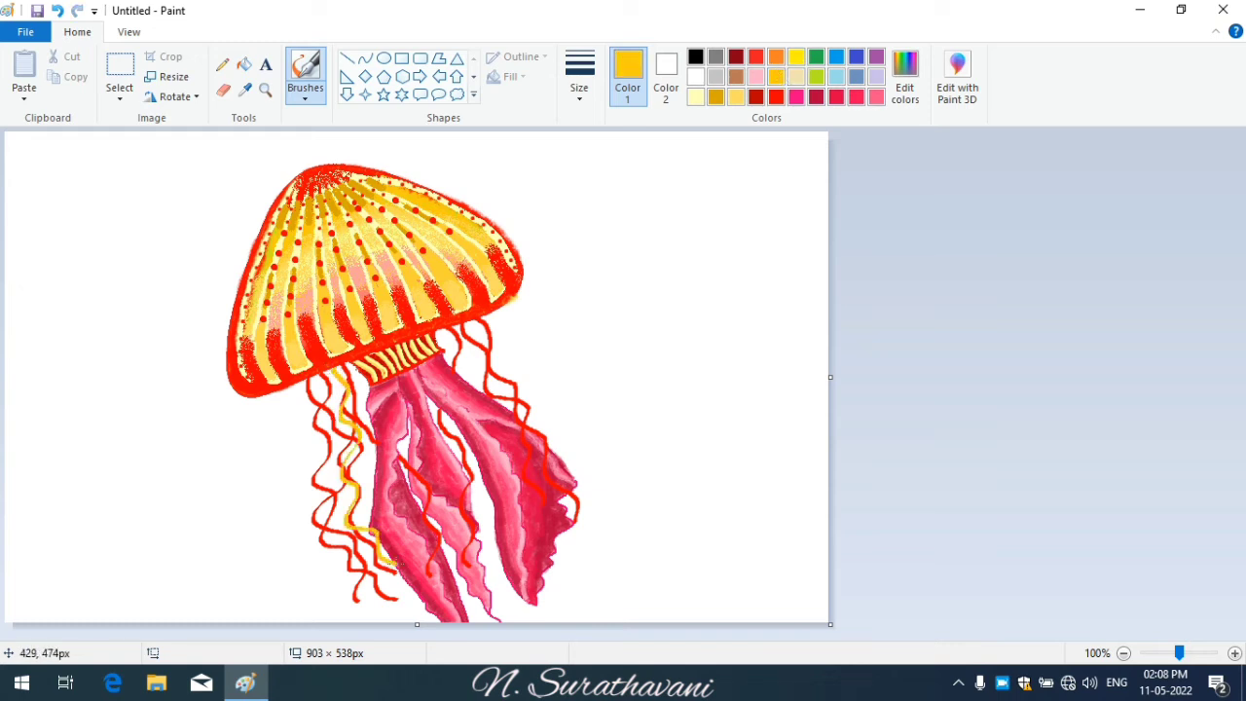
{"action": "left_click_drag", "start_coordinate": [448, 329], "coordinate": [496, 428]}
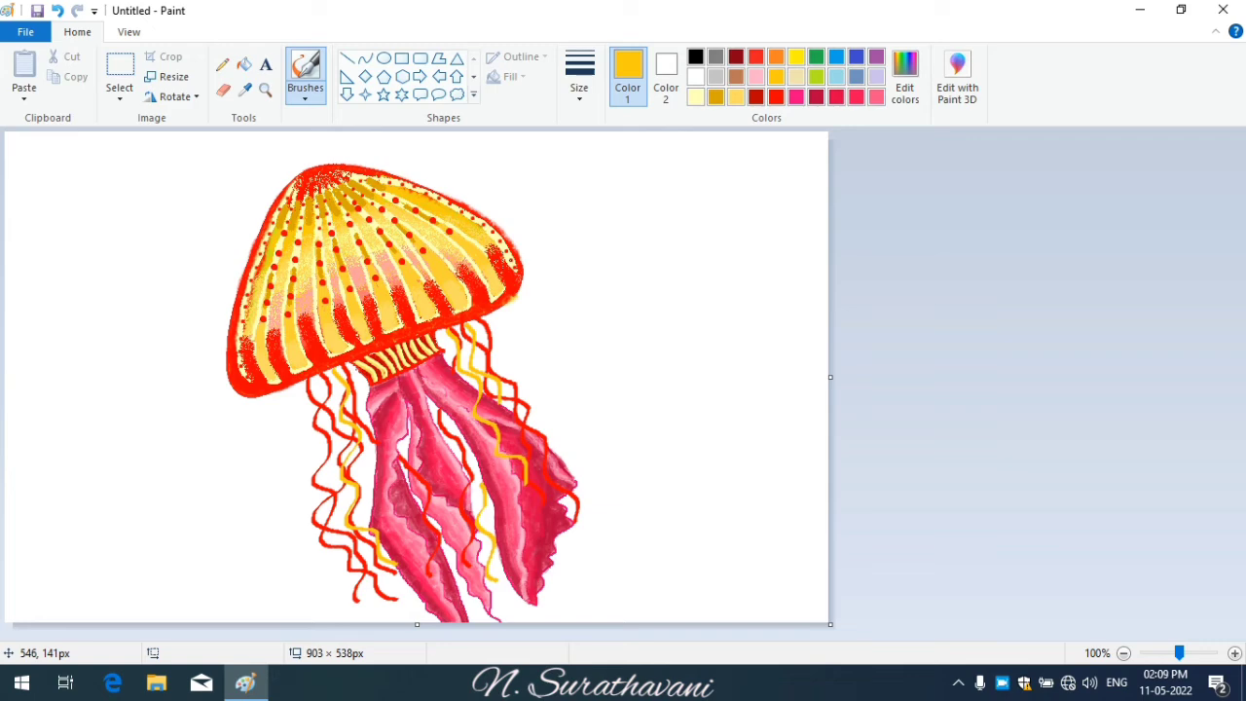
{"action": "left_click", "coordinate": [1003, 681]}
{"action": "left_click", "coordinate": [785, 196]}
- Switch to the blank Paint canvas and enlarge it to 938 × 555 px
{"action": "mouse_move", "coordinate": [245, 682]}
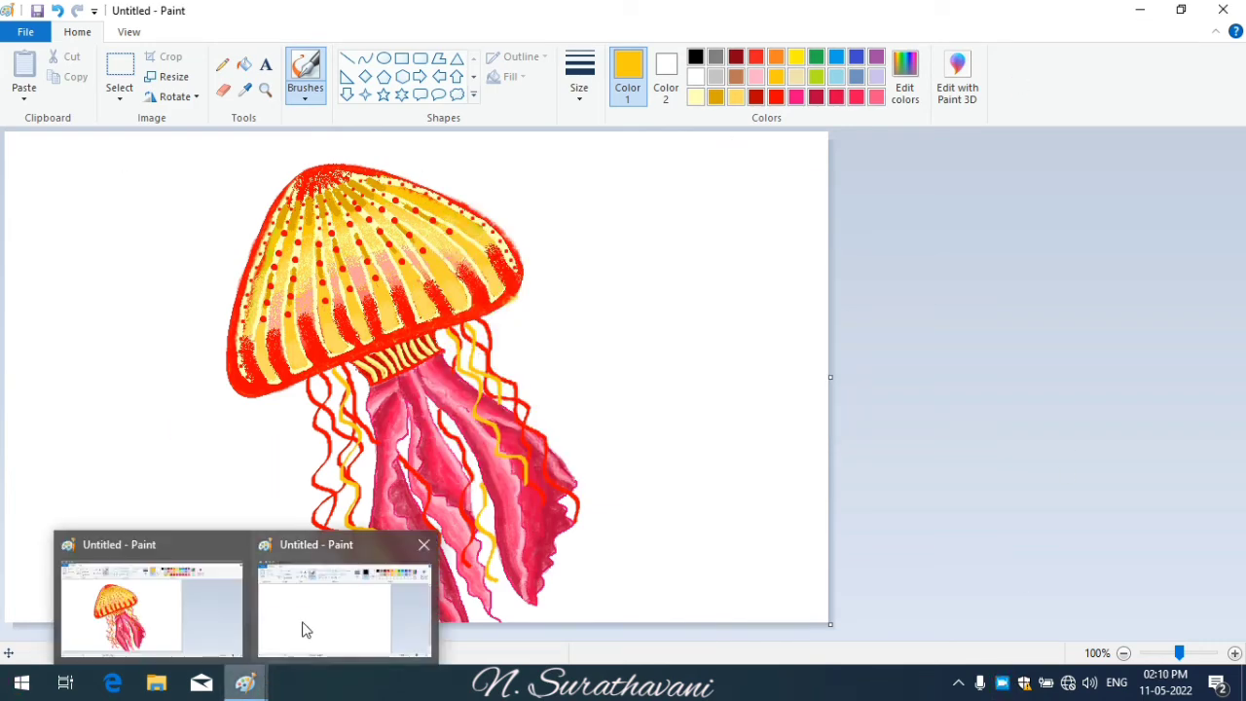
{"action": "left_click", "coordinate": [302, 630]}
{"action": "left_click_drag", "start_coordinate": [751, 551], "coordinate": [862, 637]}
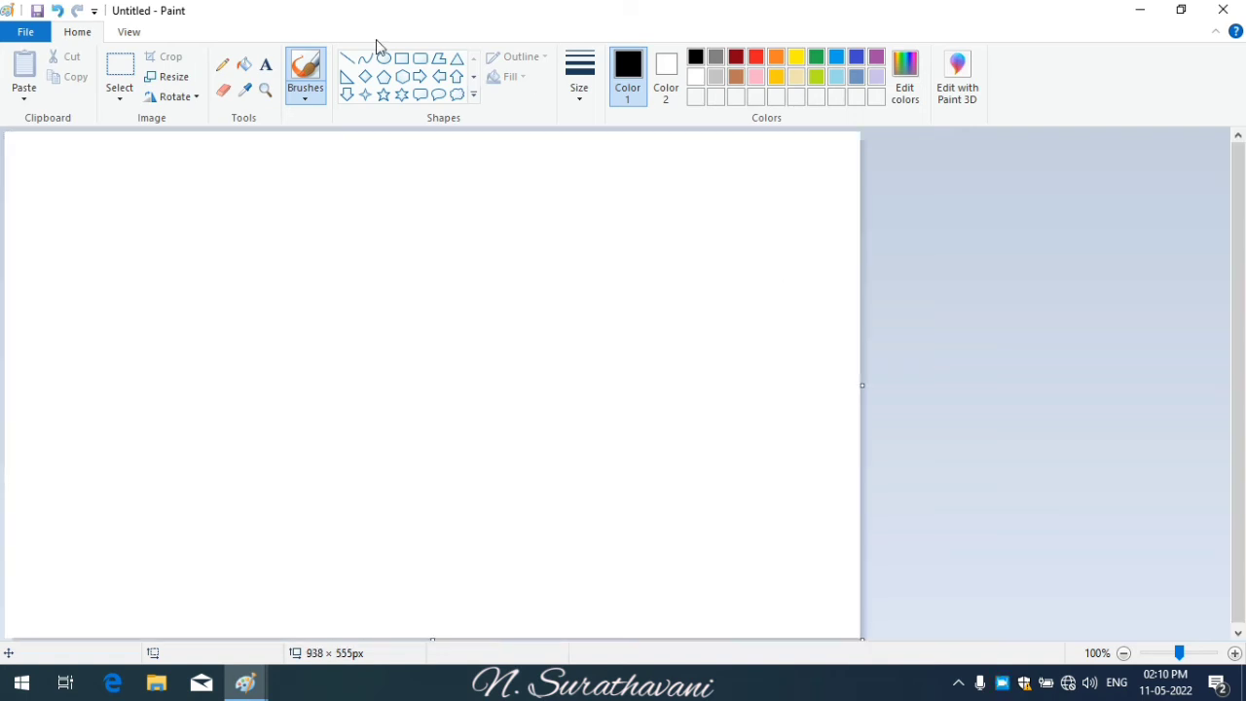
- Draw a jagged black line across the full width of the canvas with the thickest pencil
{"action": "left_click", "coordinate": [222, 64]}
{"action": "left_click", "coordinate": [905, 77]}
{"action": "left_click", "coordinate": [484, 298]}
{"action": "left_click", "coordinate": [520, 463]}
{"action": "left_click", "coordinate": [579, 78]}
{"action": "left_click", "coordinate": [593, 233]}
{"action": "mouse_move", "coordinate": [6, 307]}
{"action": "left_mouse_down"}
{"action": "mouse_move", "coordinate": [36, 252]}
{"action": "mouse_move", "coordinate": [574, 374]}
{"action": "mouse_move", "coordinate": [860, 257]}
{"action": "left_mouse_up"}
- Fill the areas above the jagged black line with very dark green
{"action": "left_click", "coordinate": [243, 64]}
{"action": "left_click", "coordinate": [905, 78]}
{"action": "left_click", "coordinate": [484, 317]}
{"action": "left_click", "coordinate": [455, 462]}
{"action": "left_click", "coordinate": [242, 197]}
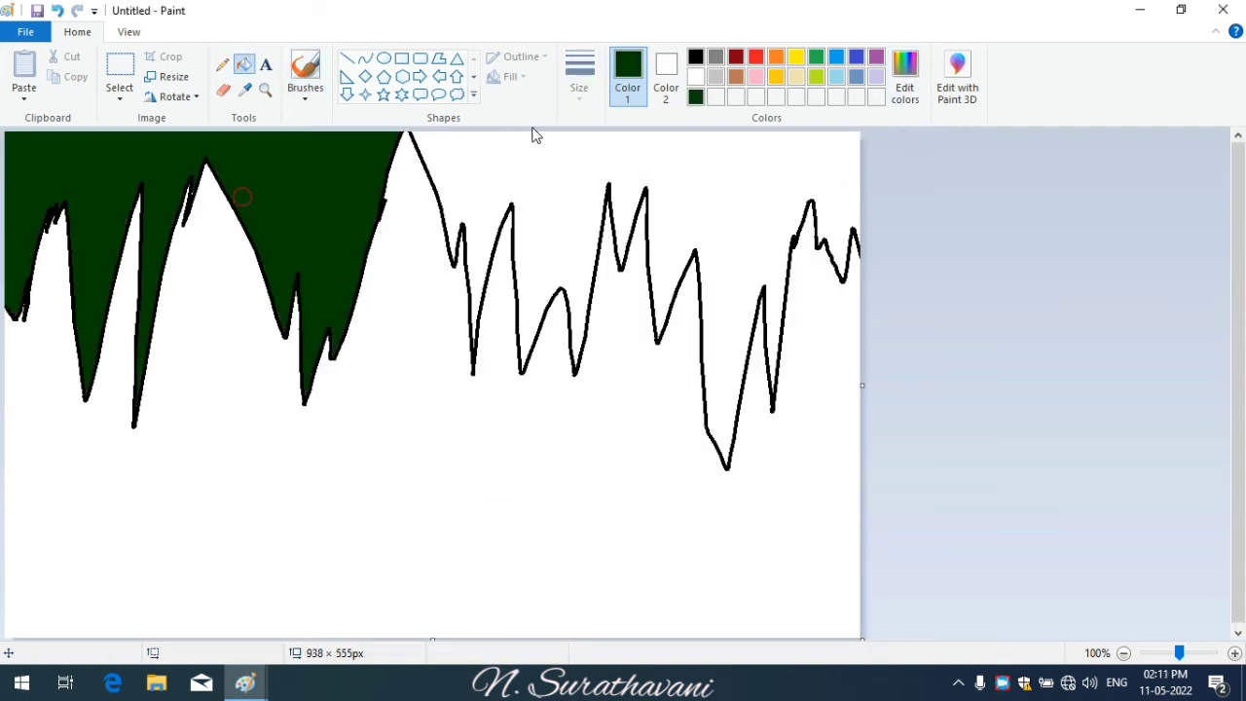
{"action": "left_click", "coordinate": [536, 146]}
- Draw a second jagged line lower on the canvas in lime green, and fill the band and the black outline with lime green
{"action": "left_click", "coordinate": [905, 73]}
{"action": "left_click", "coordinate": [478, 261]}
{"action": "left_click", "coordinate": [450, 462]}
{"action": "left_click", "coordinate": [222, 64]}
{"action": "mouse_move", "coordinate": [9, 431]}
{"action": "left_mouse_down"}
{"action": "mouse_move", "coordinate": [70, 446]}
{"action": "mouse_move", "coordinate": [398, 281]}
{"action": "mouse_move", "coordinate": [779, 496]}
{"action": "mouse_move", "coordinate": [859, 312]}
{"action": "left_mouse_up"}
{"action": "left_click", "coordinate": [244, 63]}
{"action": "left_click", "coordinate": [256, 195]}
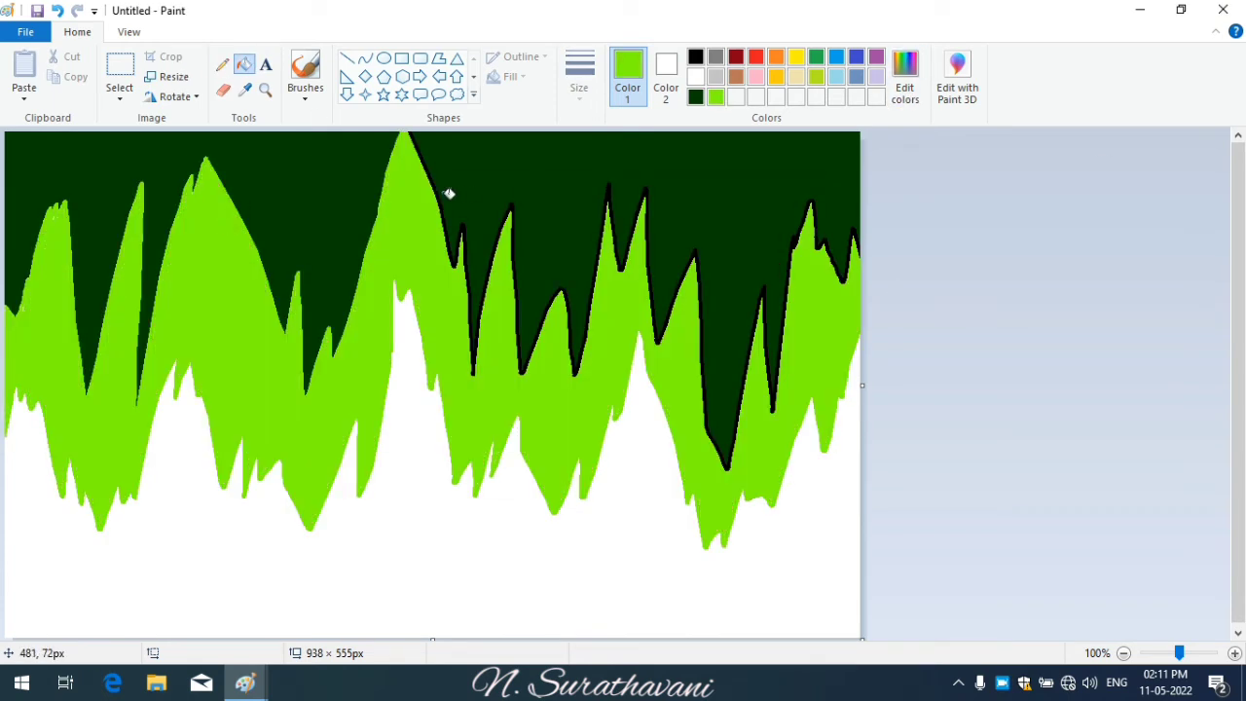
{"action": "left_click", "coordinate": [448, 193]}
- Draw a jagged gold line across the canvas along the lower edge of the lime green band
{"action": "left_click", "coordinate": [776, 77]}
{"action": "left_click", "coordinate": [222, 63]}
{"action": "mouse_move", "coordinate": [236, 437]}
{"action": "left_mouse_down"}
{"action": "mouse_move", "coordinate": [584, 453]}
{"action": "mouse_move", "coordinate": [857, 336]}
{"action": "left_mouse_up"}
- Fill the pockets enclosed by the jagged gold line with gold and the area below with black
{"action": "left_click", "coordinate": [243, 65]}
{"action": "left_click", "coordinate": [24, 438]}
{"action": "left_click", "coordinate": [165, 448]}
{"action": "left_click", "coordinate": [390, 408]}
{"action": "left_click", "coordinate": [642, 409]}
{"action": "left_click", "coordinate": [702, 512]}
{"action": "left_click", "coordinate": [487, 434]}
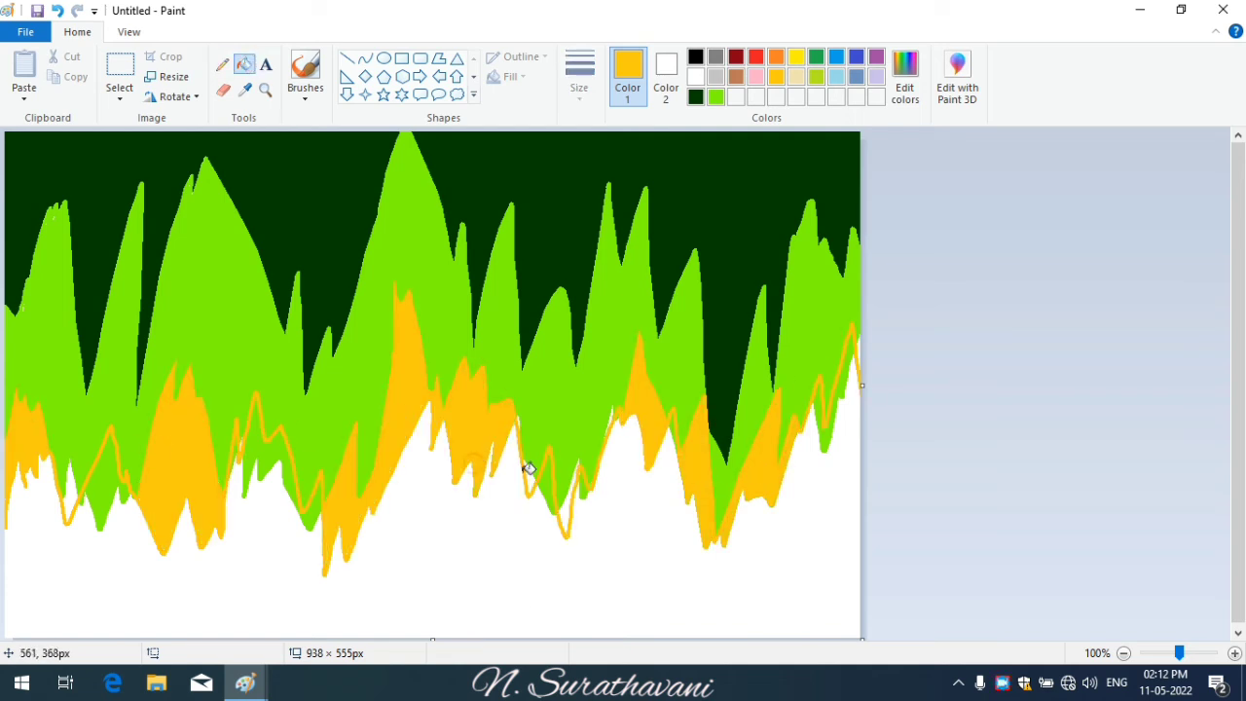
{"action": "left_click", "coordinate": [246, 469]}
{"action": "left_click", "coordinate": [695, 56]}
{"action": "left_click", "coordinate": [659, 514]}
- Try painting a thick jagged indigo band across the upper part of the canvas with the brush
{"action": "left_click", "coordinate": [836, 55]}
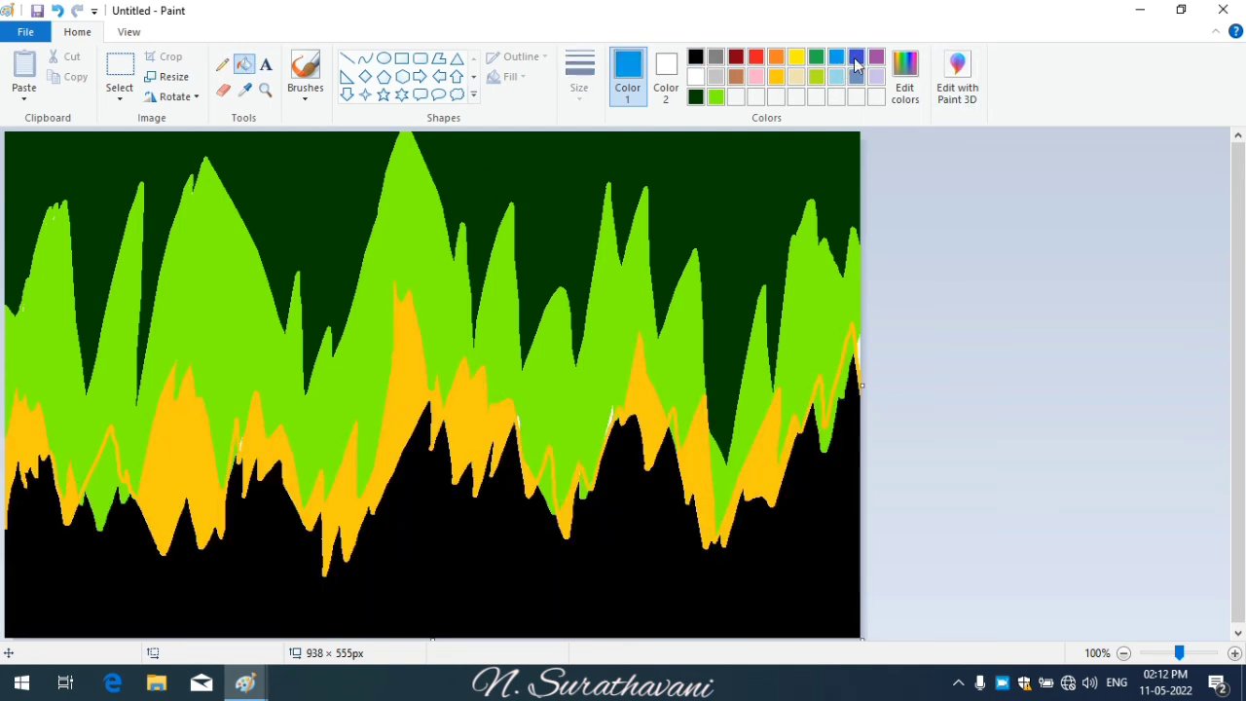
{"action": "left_click", "coordinate": [855, 56]}
{"action": "left_click", "coordinate": [305, 98]}
{"action": "left_click", "coordinate": [308, 121]}
{"action": "mouse_move", "coordinate": [22, 256]}
{"action": "left_mouse_down"}
{"action": "mouse_move", "coordinate": [480, 223]}
{"action": "mouse_move", "coordinate": [769, 292]}
{"action": "mouse_move", "coordinate": [847, 234]}
{"action": "left_mouse_up"}
- Try resizing the image height to 5 px and back to 555 px, and undo it together with the indigo band
{"action": "left_click", "coordinate": [171, 76]}
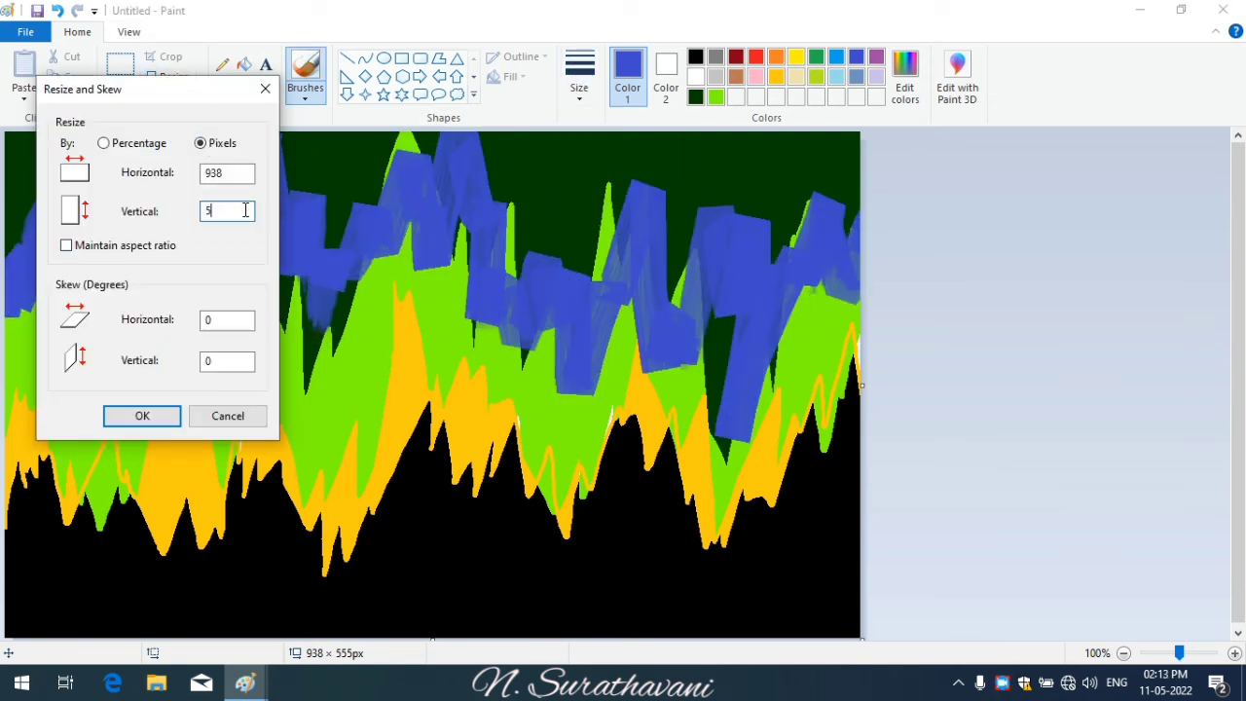
{"action": "left_click", "coordinate": [143, 415]}
{"action": "left_click", "coordinate": [171, 76]}
{"action": "left_click", "coordinate": [95, 252]}
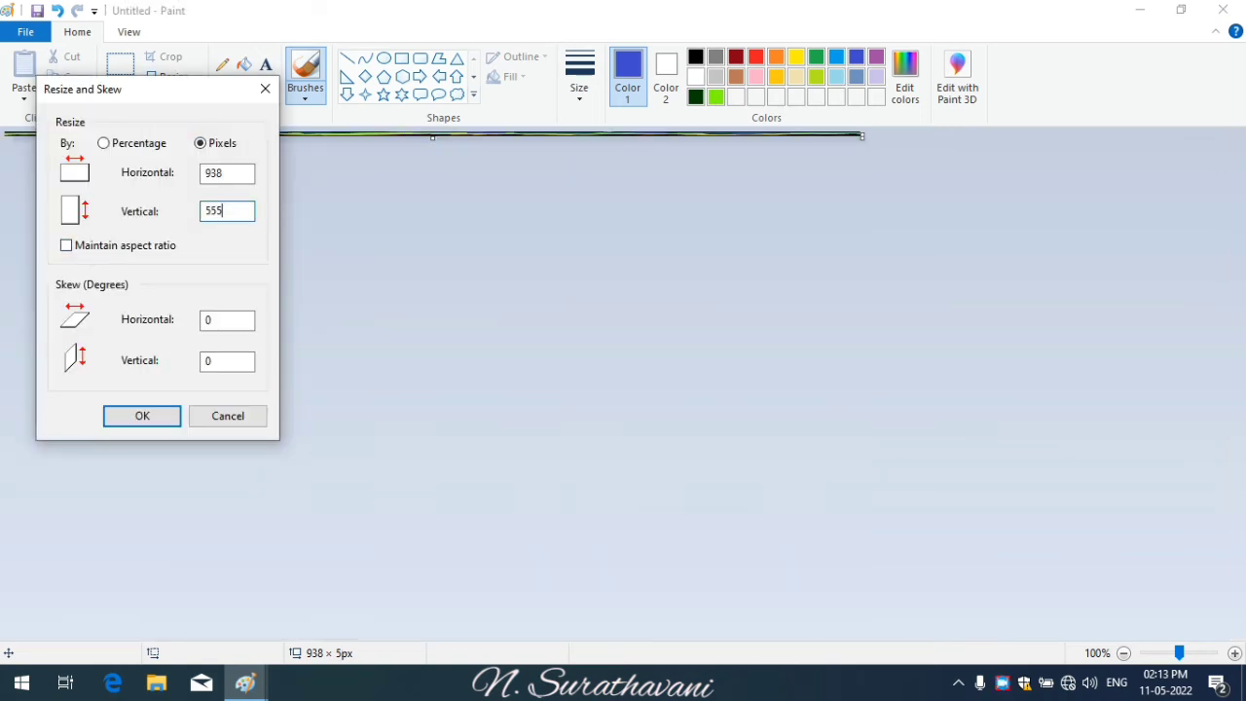
{"action": "left_click", "coordinate": [140, 416]}
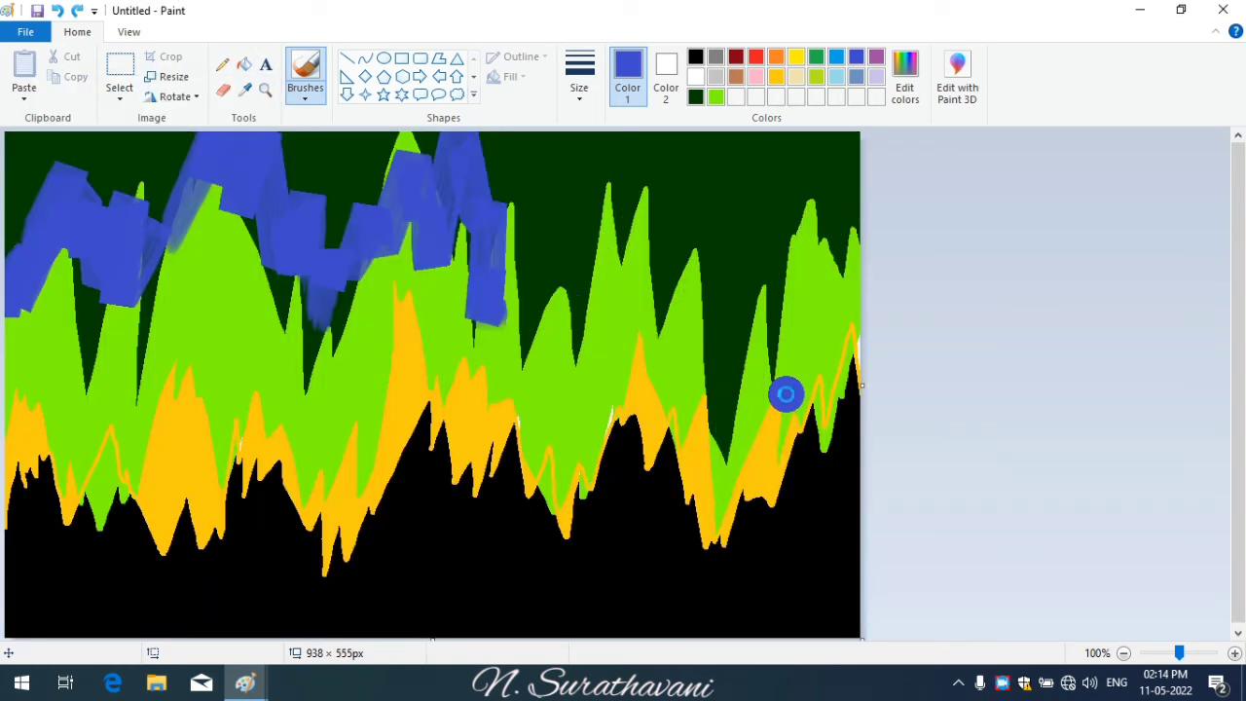
{"action": "key", "text": "ctrl+z"}
- Recolour the lime green band with a custom darkened shade of pure green
{"action": "left_click", "coordinate": [898, 104]}
{"action": "left_click", "coordinate": [486, 278]}
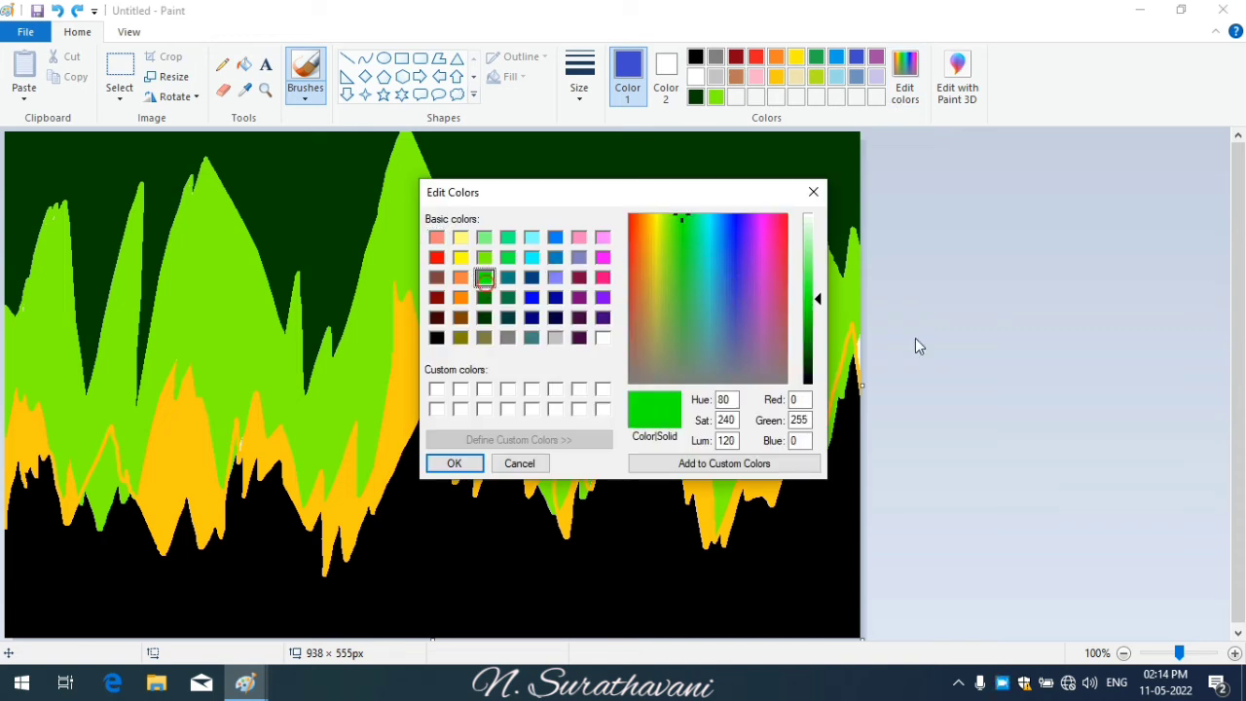
{"action": "left_click_drag", "start_coordinate": [816, 342], "coordinate": [817, 314]}
{"action": "left_click", "coordinate": [454, 463]}
{"action": "left_click", "coordinate": [244, 65]}
{"action": "left_click", "coordinate": [407, 202]}
{"action": "left_click", "coordinate": [809, 292]}
- Recolour the gold areas with a custom dark yellow of red 213, green 213, blue 0
{"action": "left_click", "coordinate": [905, 88]}
{"action": "left_click", "coordinate": [462, 256]}
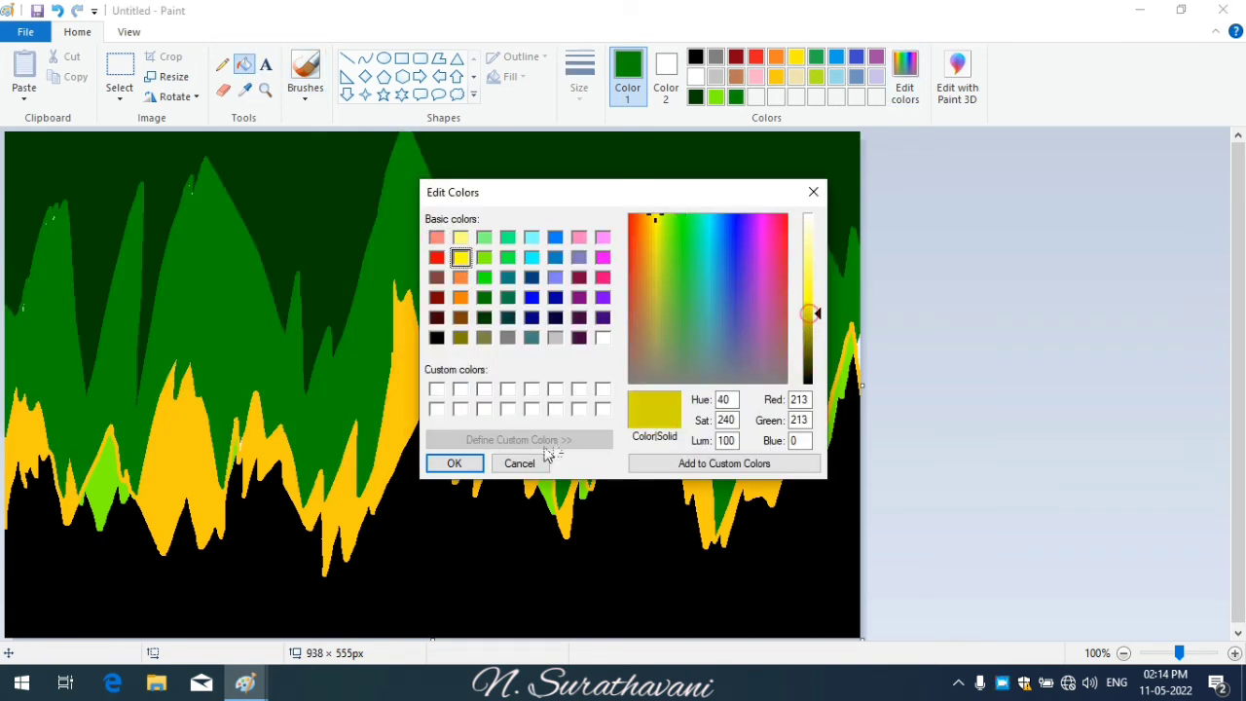
{"action": "left_click", "coordinate": [454, 464]}
{"action": "left_click", "coordinate": [643, 416]}
- Resize the image height to 5 px and back to 555 px at unchanged width to blur the bands into vertical streaks
{"action": "left_click", "coordinate": [167, 76]}
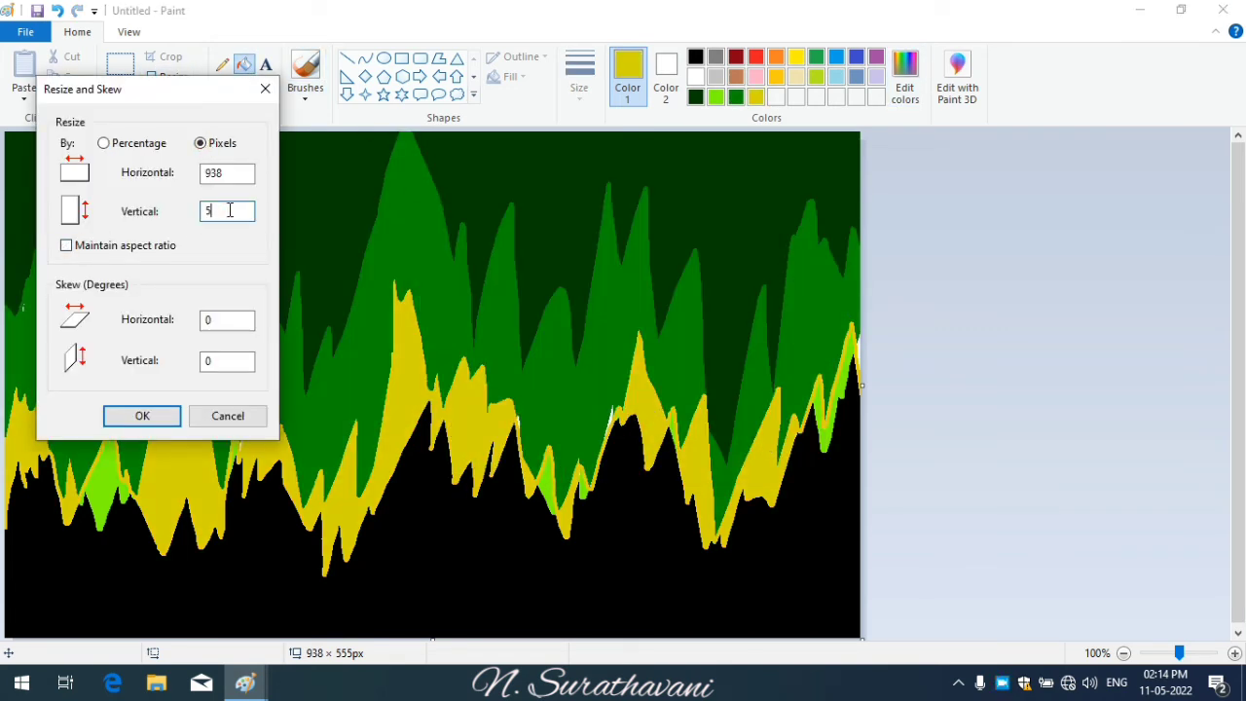
{"action": "key", "text": "Return"}
{"action": "key", "text": "ctrl+w"}
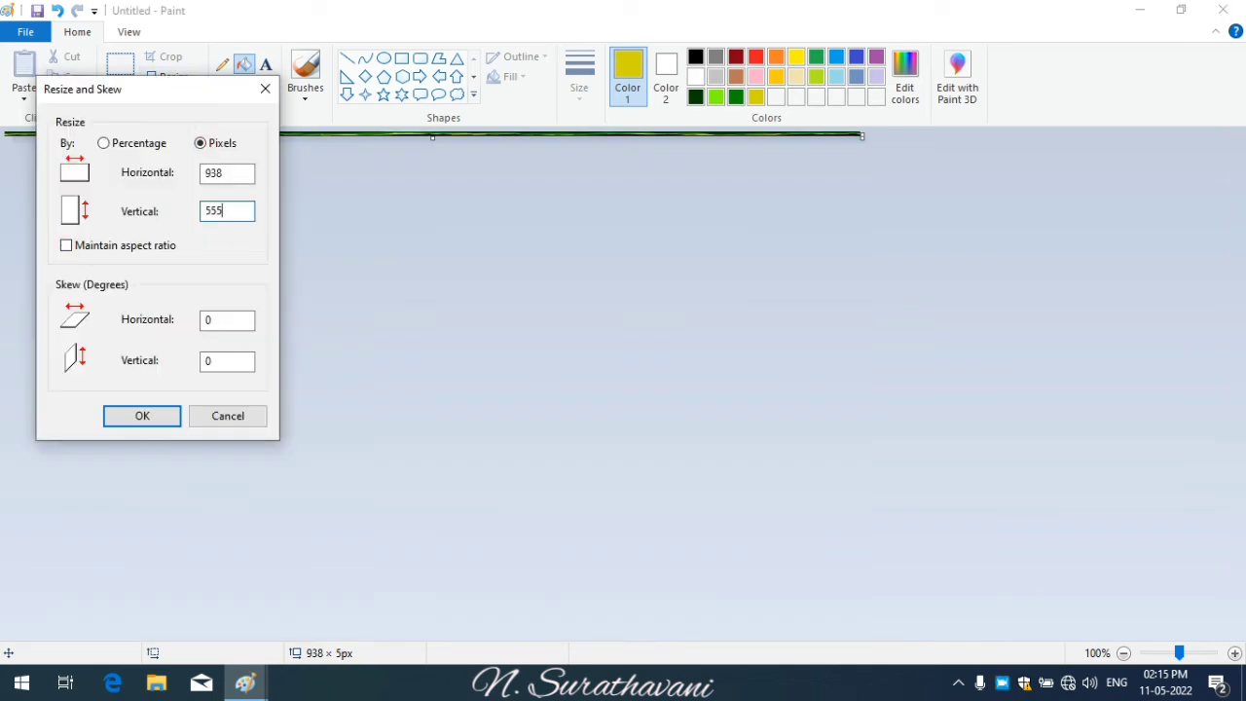
{"action": "left_click", "coordinate": [153, 420]}
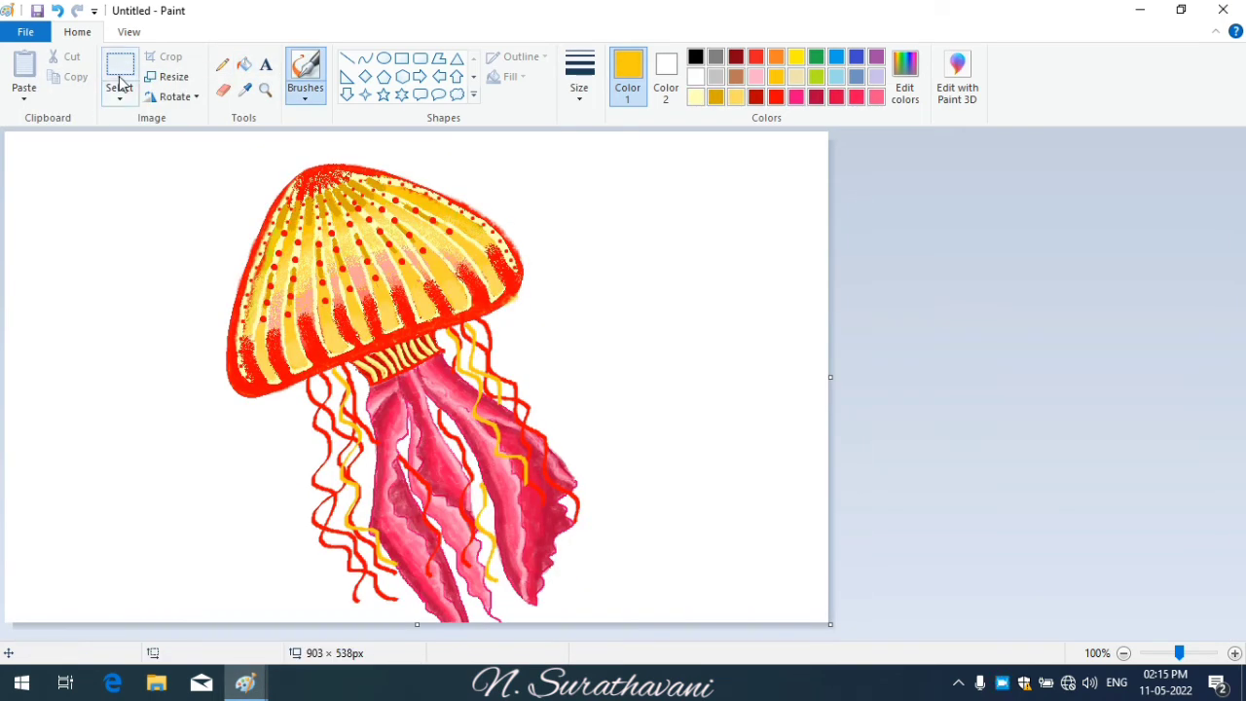
- Select the entire jellyfish picture in its own Paint window and copy it
{"action": "left_click", "coordinate": [119, 88]}
{"action": "left_click", "coordinate": [117, 92]}
{"action": "left_click", "coordinate": [119, 92]}
{"action": "left_click", "coordinate": [166, 203]}
{"action": "left_click", "coordinate": [69, 77]}
- Paste the jellyfish with transparent selection onto the streaked background in the other Paint window, and shorten the canvas to 536 px high
{"action": "left_click", "coordinate": [248, 680]}
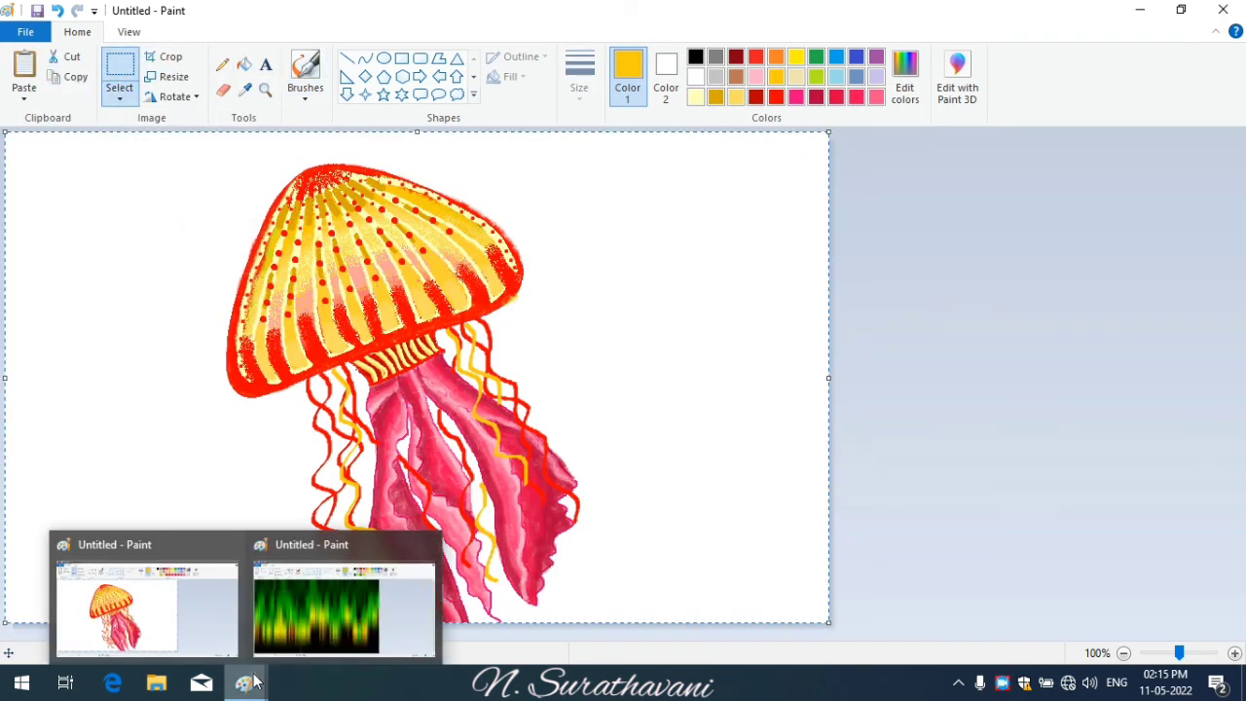
{"action": "left_click", "coordinate": [334, 604]}
{"action": "left_click", "coordinate": [24, 68]}
{"action": "left_click", "coordinate": [117, 96]}
{"action": "left_click", "coordinate": [190, 263]}
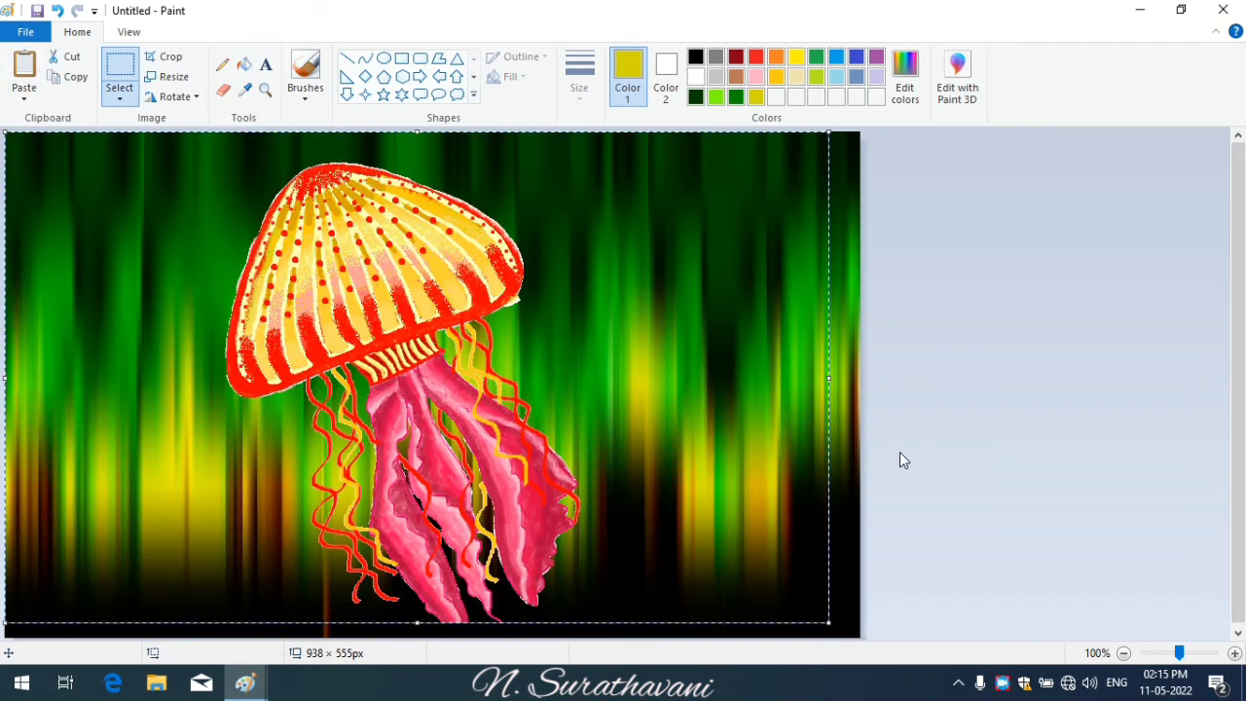
{"action": "left_click", "coordinate": [944, 433]}
{"action": "left_click_drag", "start_coordinate": [432, 639], "coordinate": [431, 621]}
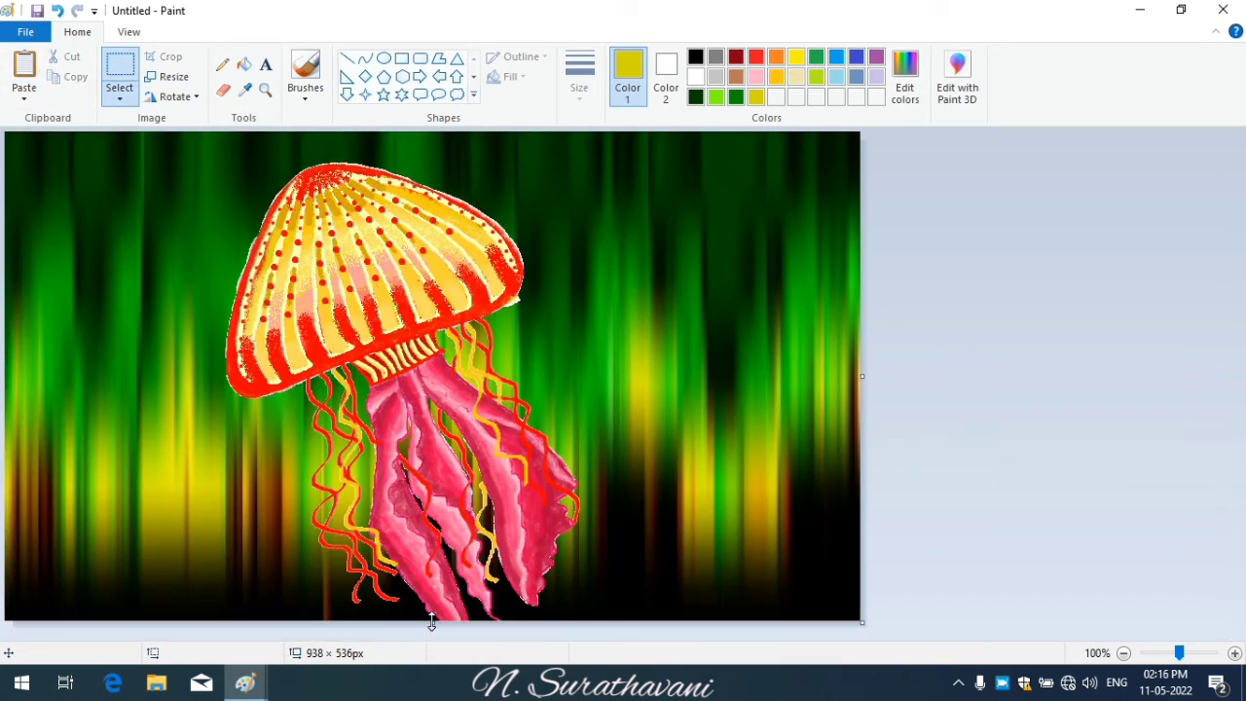
- Clean up the pale fringe at the dome's lower right edge with the pencil in red and sampled background green
{"action": "left_click", "coordinate": [222, 64]}
{"action": "left_click", "coordinate": [755, 57]}
{"action": "left_click", "coordinate": [580, 78]}
{"action": "left_click", "coordinate": [595, 189]}
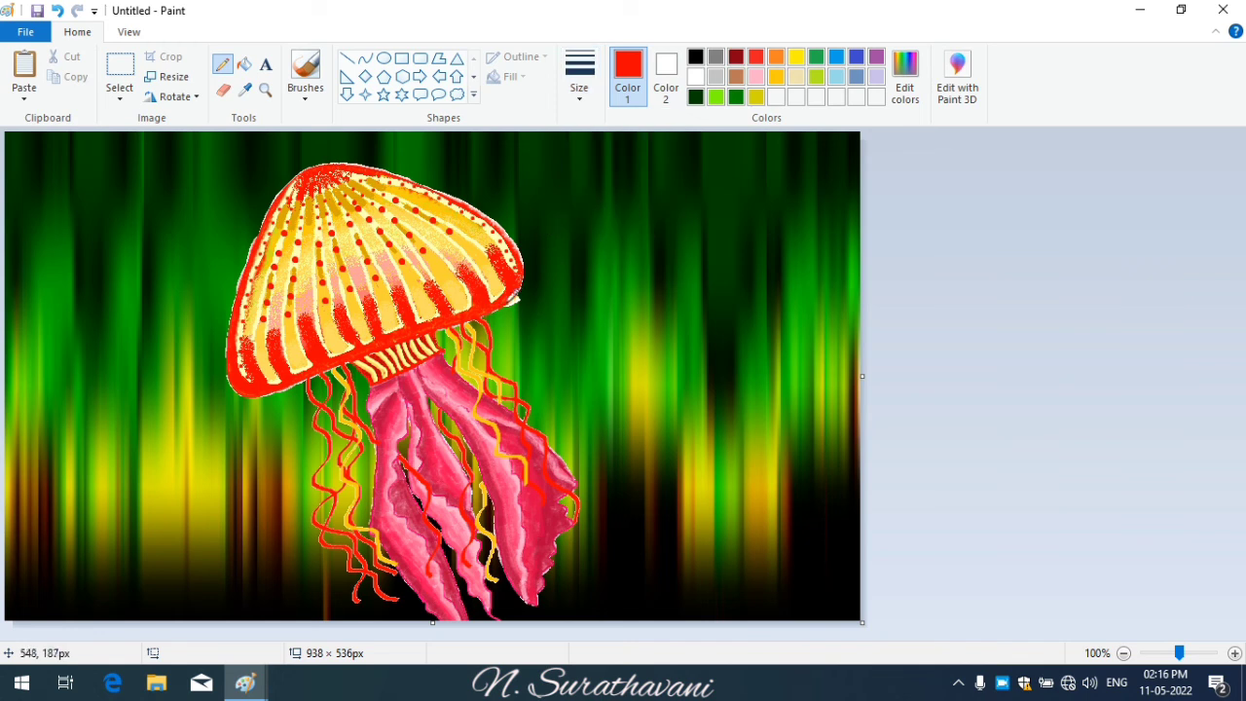
{"action": "left_click", "coordinate": [245, 89]}
{"action": "left_click", "coordinate": [528, 287]}
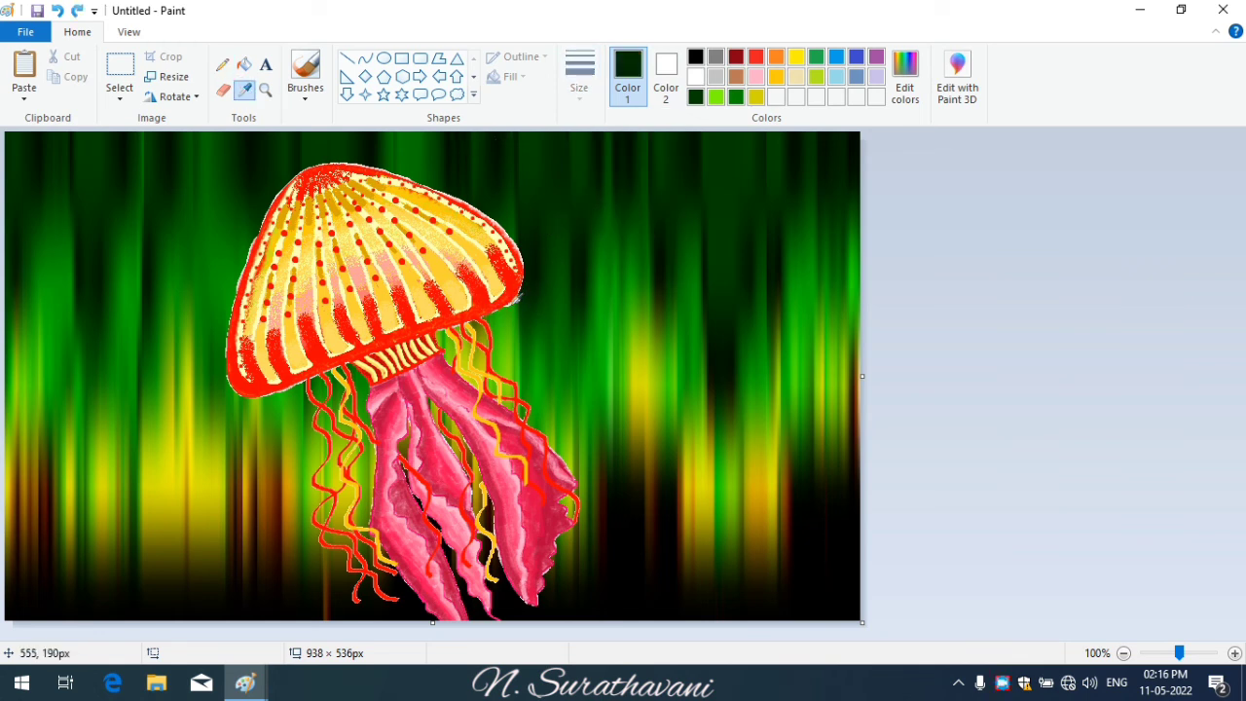
{"action": "left_click", "coordinate": [528, 292]}
{"action": "left_click", "coordinate": [244, 90]}
{"action": "left_click", "coordinate": [526, 288]}
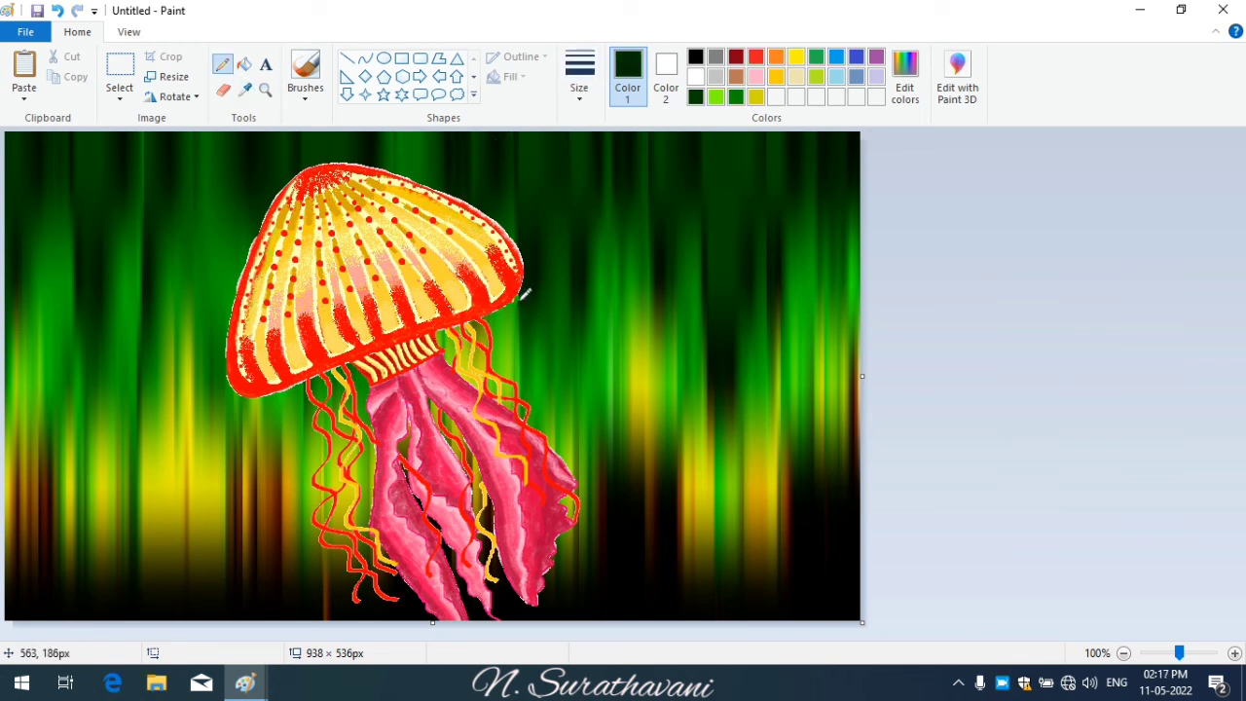
- Dab a few dark green dots on the background to the right of the jellyfish with the brush
{"action": "left_click", "coordinate": [307, 57]}
{"action": "left_click", "coordinate": [580, 73]}
{"action": "left_click", "coordinate": [605, 231]}
- Dab small dots in a sampled yellow-green over the background to the left of the dome
{"action": "left_click", "coordinate": [244, 90]}
{"action": "left_click", "coordinate": [106, 320]}
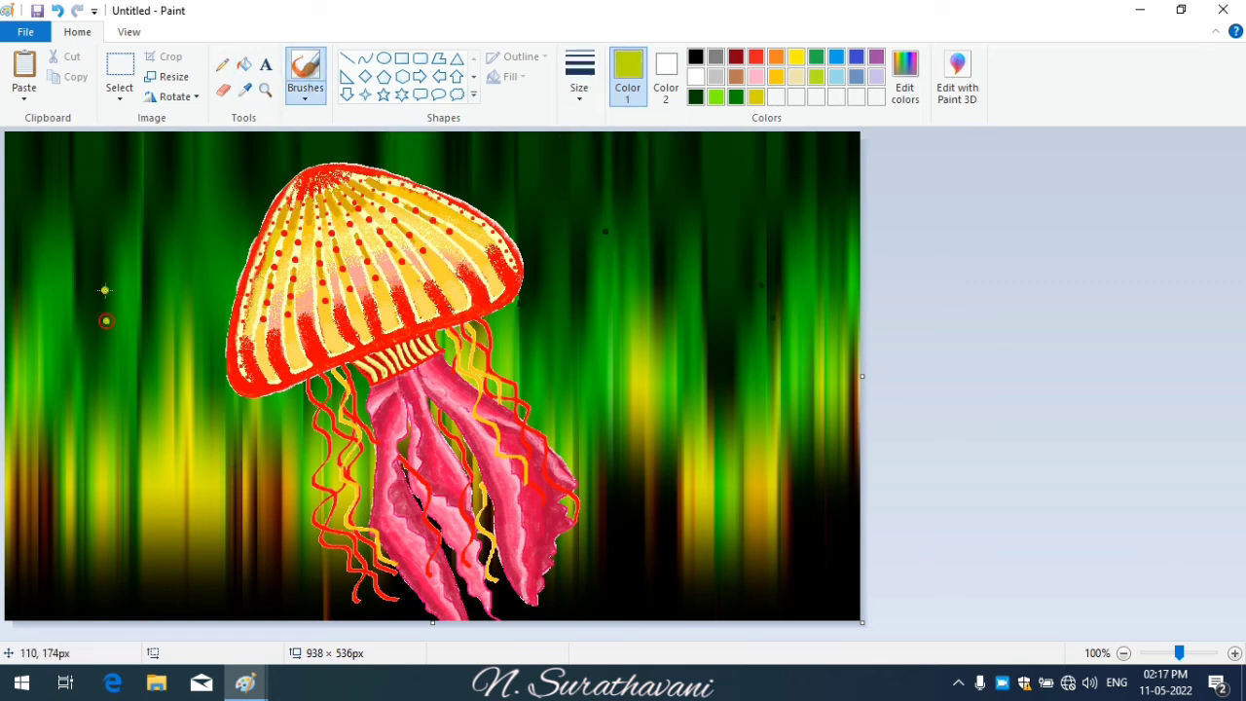
{"action": "left_click", "coordinate": [579, 73]}
{"action": "left_click", "coordinate": [592, 184]}
{"action": "left_click_drag", "start_coordinate": [141, 358], "coordinate": [182, 430]}
- Widen the canvas to 1321 px and dab a dot cluster in sampled yellow-green, near-black, dark green and yellow on the blank area
{"action": "left_click_drag", "start_coordinate": [861, 372], "coordinate": [1210, 375]}
{"action": "left_click", "coordinate": [120, 68]}
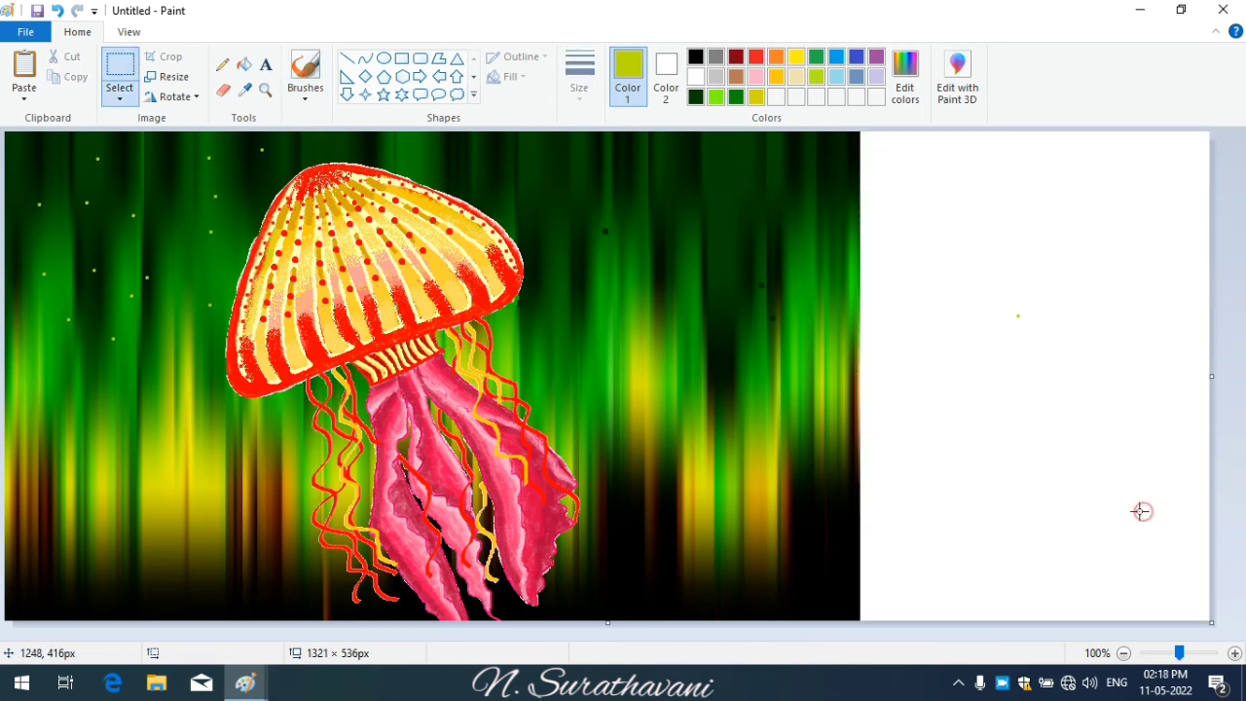
{"action": "left_click", "coordinate": [305, 73]}
{"action": "left_click", "coordinate": [244, 90]}
{"action": "left_click", "coordinate": [834, 438]}
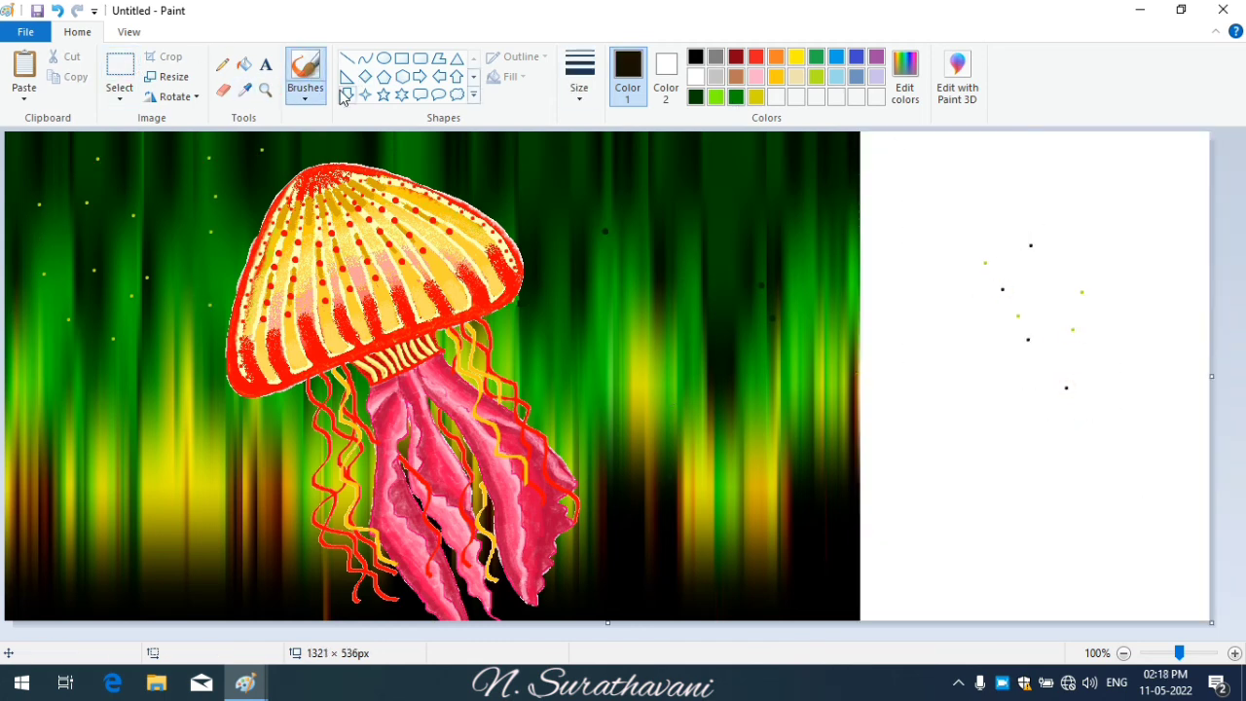
{"action": "left_click", "coordinate": [244, 90]}
{"action": "left_click", "coordinate": [811, 199]}
{"action": "left_click", "coordinate": [245, 90]}
{"action": "left_click", "coordinate": [682, 458]}
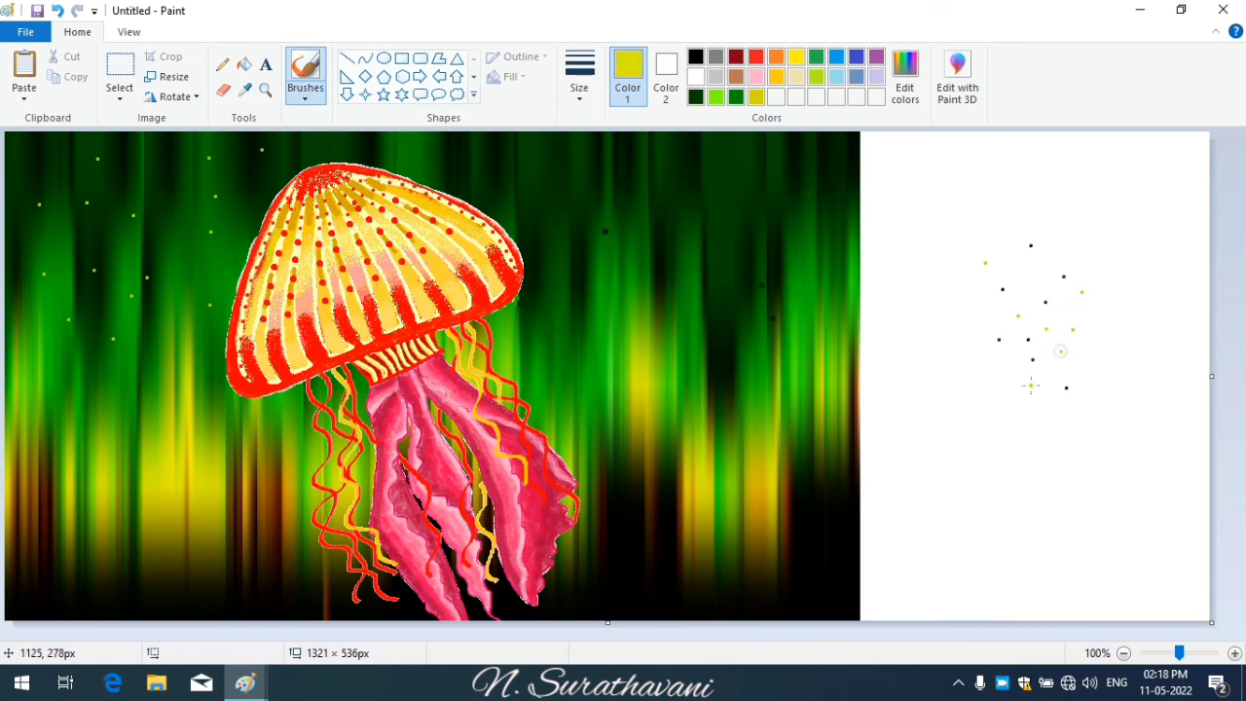
- Copy the dot cluster from the blank area and paste it over the background left of the jellyfish
{"action": "left_click", "coordinate": [120, 70]}
{"action": "left_click_drag", "start_coordinate": [921, 186], "coordinate": [1140, 434]}
{"action": "left_click", "coordinate": [72, 77]}
{"action": "left_click", "coordinate": [23, 68]}
{"action": "left_click", "coordinate": [23, 69]}
{"action": "left_click_drag", "start_coordinate": [179, 221], "coordinate": [117, 395]}
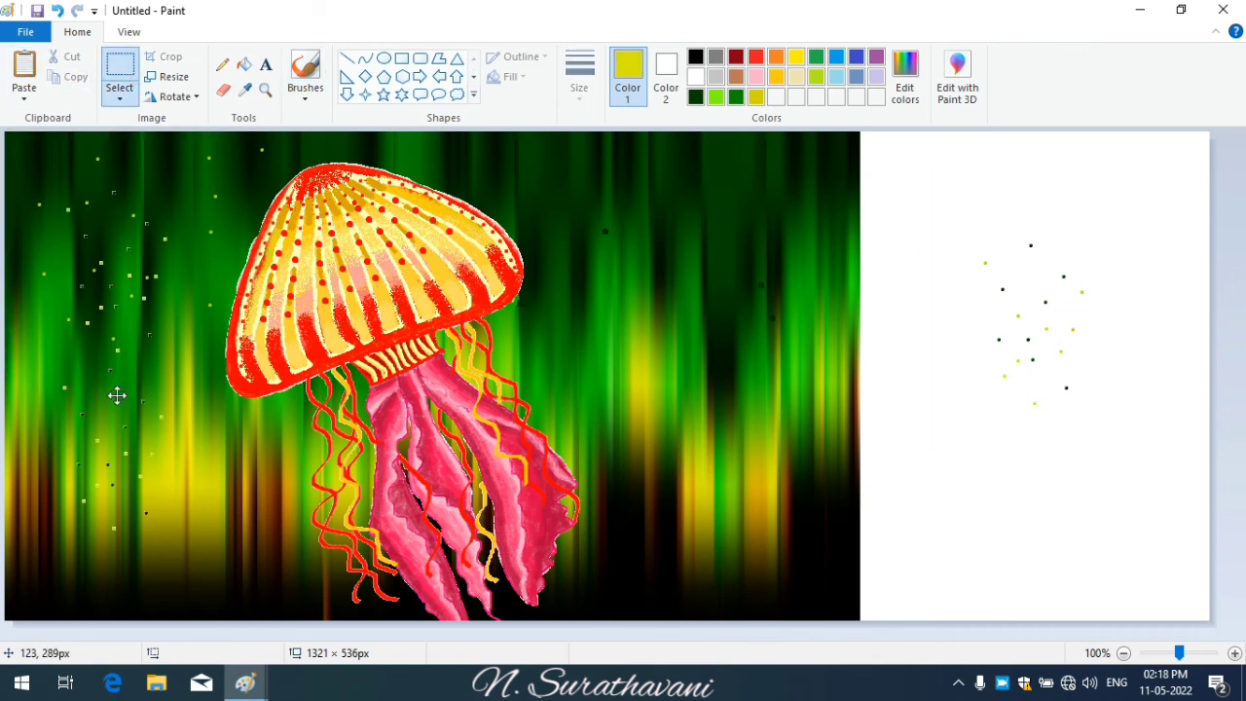
- Paste more copies of the dot cluster onto the upper right background, the left edge and the lower left background
{"action": "left_click", "coordinate": [24, 68]}
{"action": "left_click_drag", "start_coordinate": [81, 208], "coordinate": [686, 157]}
{"action": "left_click", "coordinate": [24, 68]}
{"action": "left_click_drag", "start_coordinate": [159, 229], "coordinate": [75, 275]}
{"action": "left_click", "coordinate": [24, 68]}
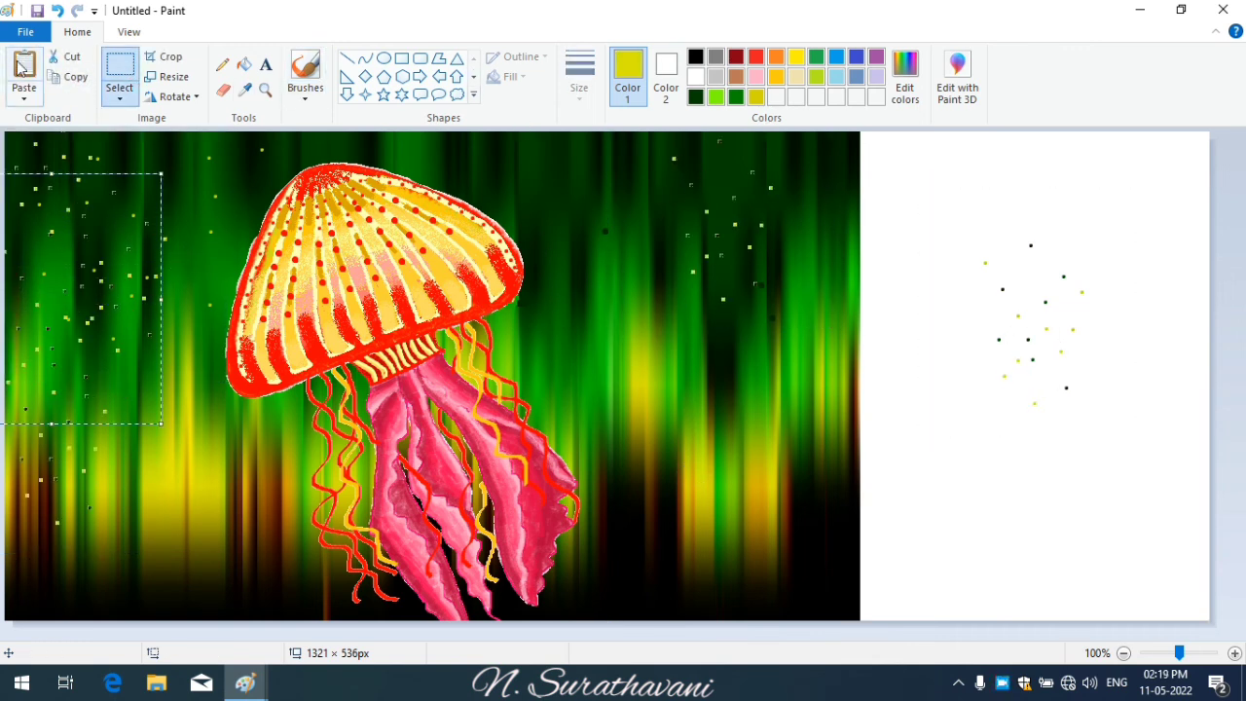
{"action": "left_click", "coordinate": [23, 68]}
{"action": "left_click_drag", "start_coordinate": [116, 234], "coordinate": [159, 482]}
- Paste further copies of the dot cluster across the background to the right of the jellyfish, up to its right edge
{"action": "left_click", "coordinate": [24, 73]}
{"action": "left_click", "coordinate": [24, 73]}
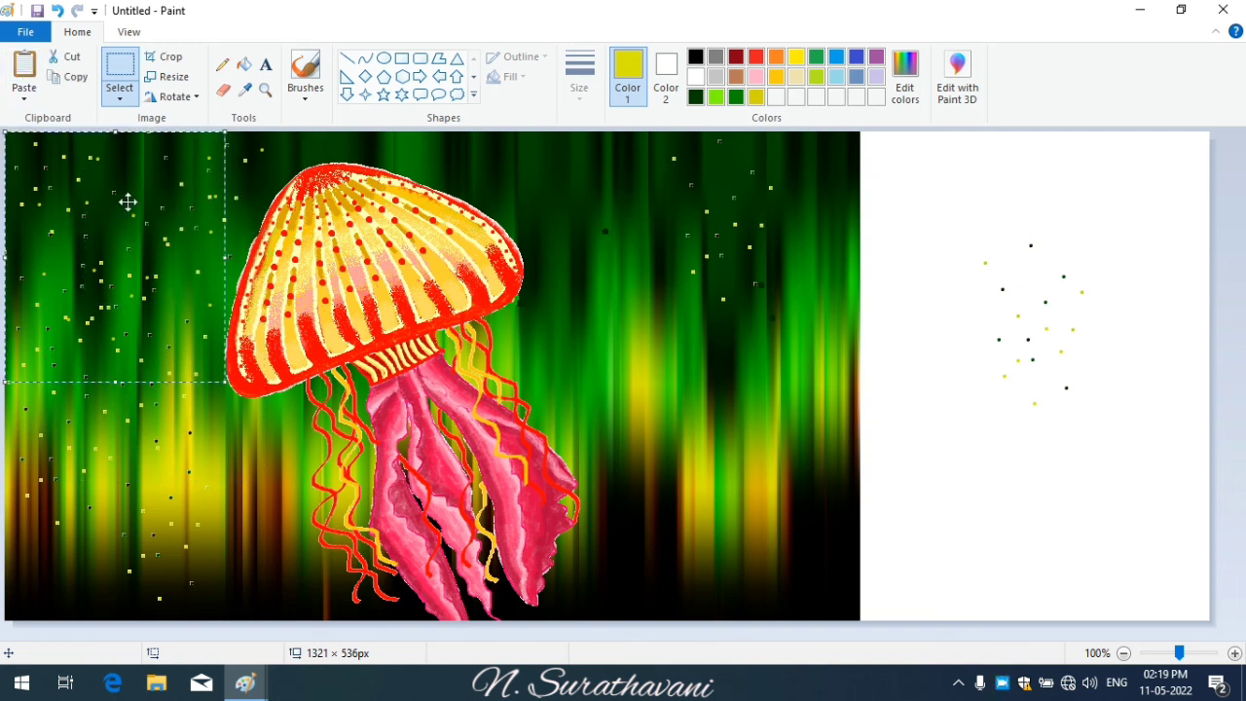
{"action": "left_click_drag", "start_coordinate": [125, 200], "coordinate": [641, 242]}
{"action": "left_click", "coordinate": [24, 73]}
{"action": "left_click_drag", "start_coordinate": [120, 263], "coordinate": [582, 145]}
{"action": "left_click", "coordinate": [24, 73]}
{"action": "left_click_drag", "start_coordinate": [151, 226], "coordinate": [845, 154]}
- Paste copies of the dot cluster along the top of the painting, just above the dome
{"action": "left_click", "coordinate": [24, 73]}
{"action": "left_click", "coordinate": [24, 73]}
{"action": "left_click", "coordinate": [24, 73]}
{"action": "left_click_drag", "start_coordinate": [75, 181], "coordinate": [444, 27]}
{"action": "left_click", "coordinate": [28, 64]}
{"action": "left_click_drag", "start_coordinate": [117, 224], "coordinate": [407, 40]}
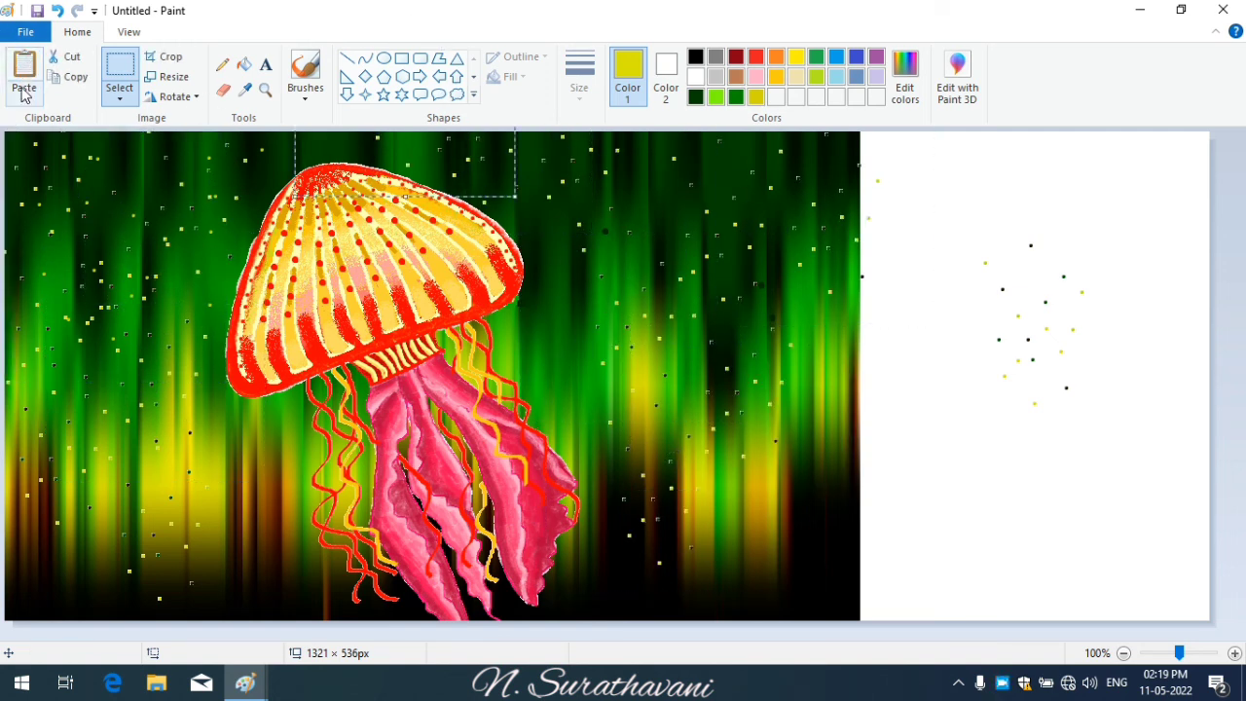
- Paste the last dot clusters onto the lower right and lower left background, and narrow the canvas to 923 px
{"action": "left_click", "coordinate": [23, 80]}
{"action": "left_click_drag", "start_coordinate": [101, 331], "coordinate": [551, 419]}
{"action": "key", "text": "ctrl+v"}
{"action": "left_click_drag", "start_coordinate": [98, 201], "coordinate": [827, 348]}
{"action": "left_click", "coordinate": [259, 490]}
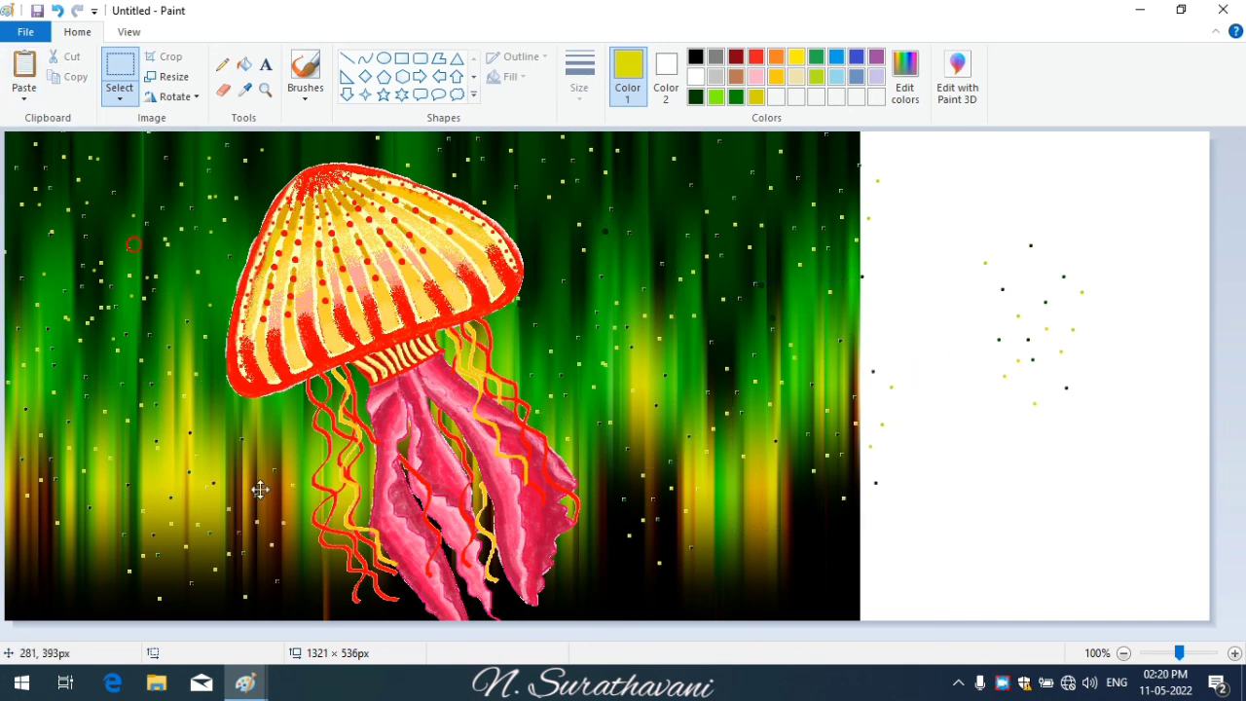
{"action": "left_click_drag", "start_coordinate": [1214, 370], "coordinate": [848, 375]}
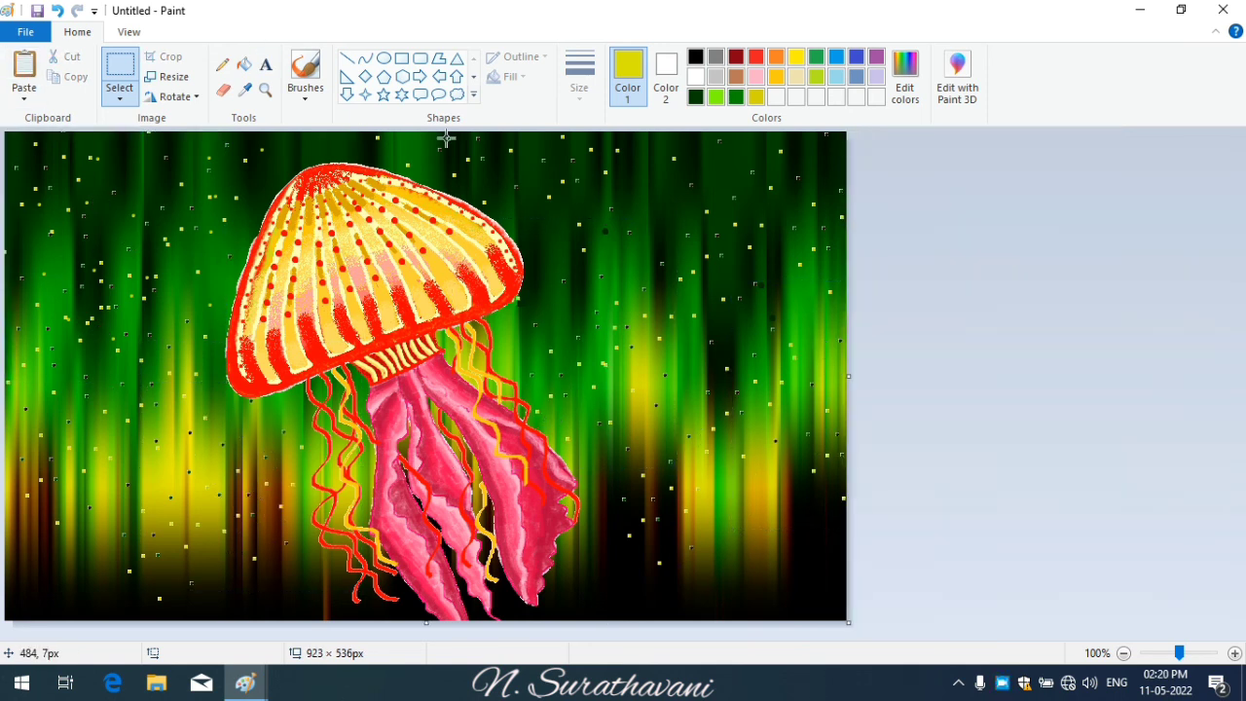
- Sign the painting with the artist's name in white transparent-background text in the lower right corner
{"action": "left_click", "coordinate": [266, 65]}
{"action": "left_click", "coordinate": [696, 77]}
{"action": "left_click_drag", "start_coordinate": [704, 576], "coordinate": [835, 609]}
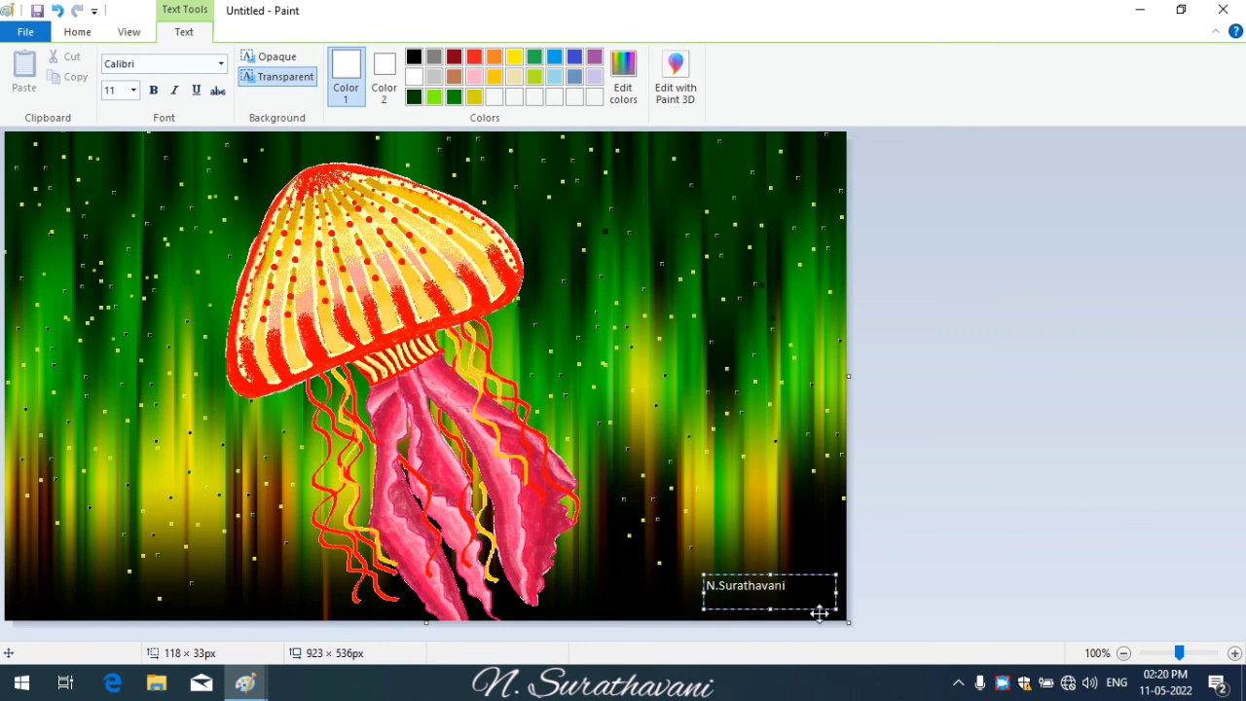
{"action": "left_click_drag", "start_coordinate": [704, 574], "coordinate": [744, 588]}
{"action": "left_click_drag", "start_coordinate": [827, 598], "coordinate": [728, 614]}
{"action": "left_click", "coordinate": [221, 65]}
{"action": "left_click", "coordinate": [198, 269]}
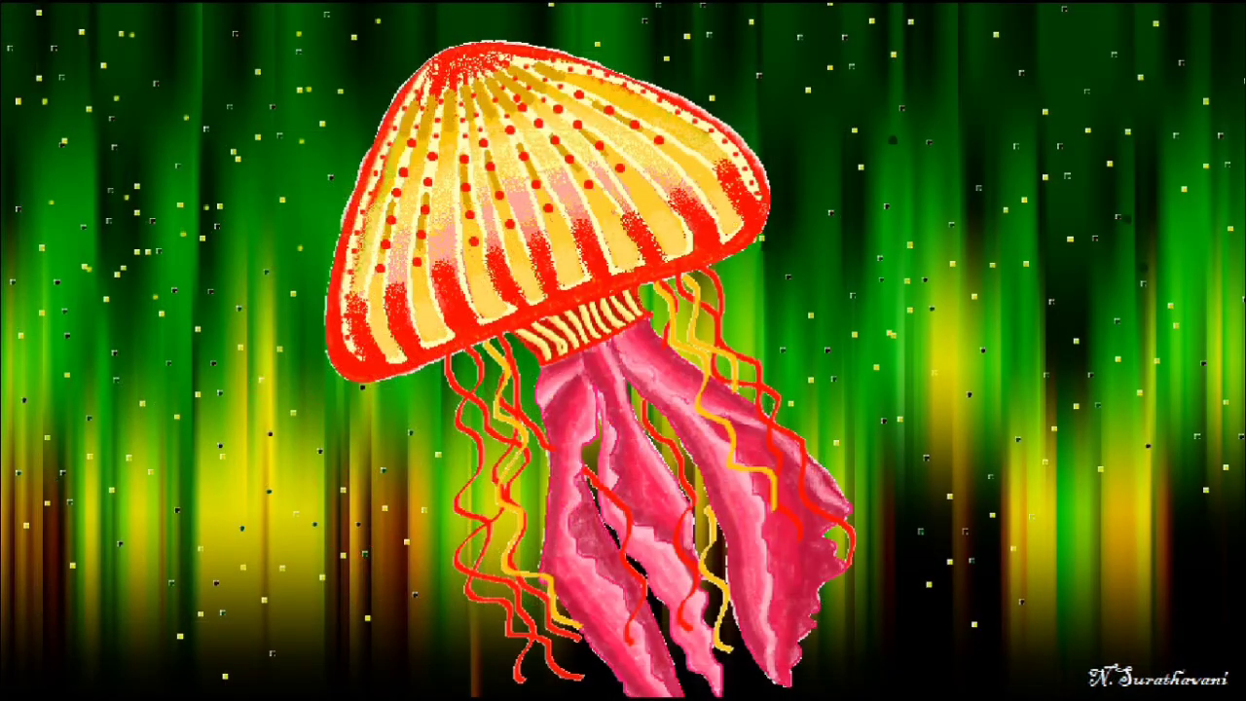